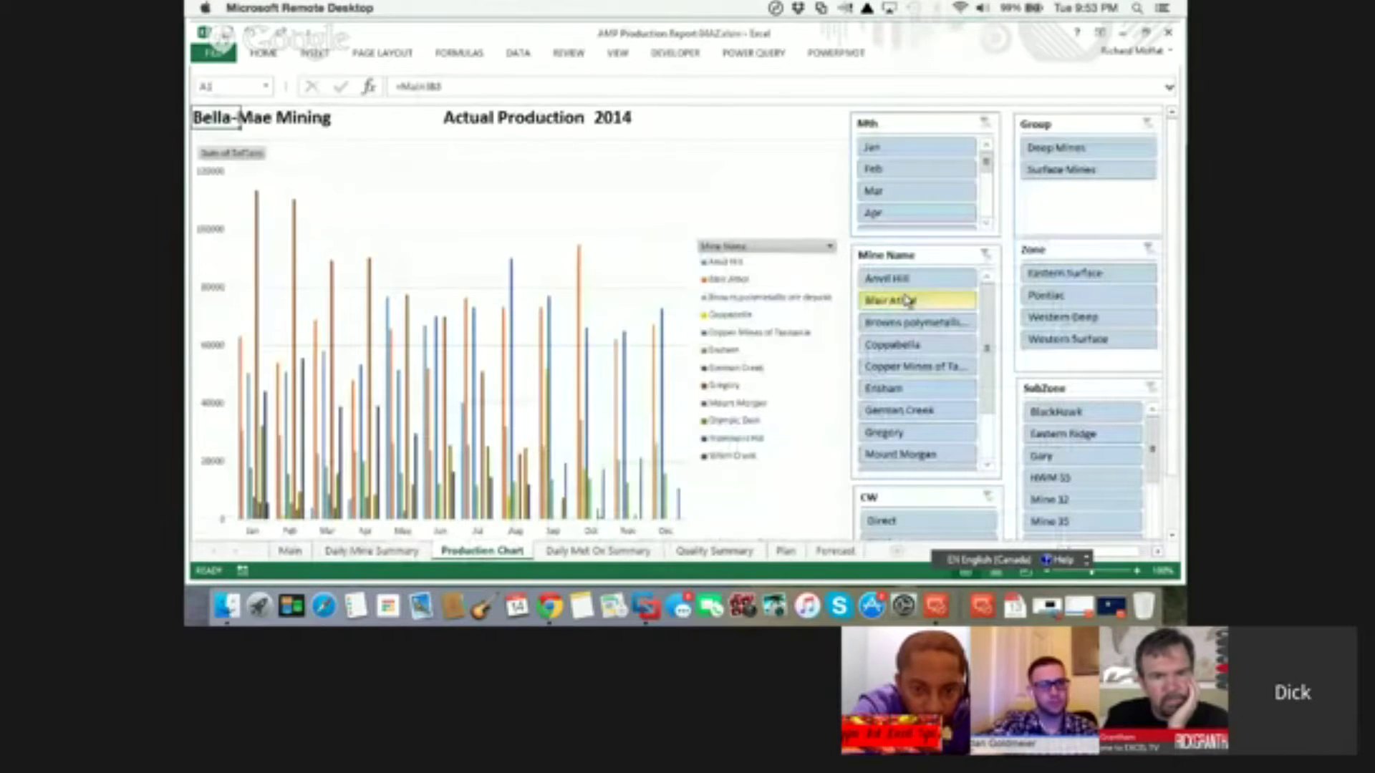
Filter the production chart by individual mines such as Coppabella and Anvil Hill, and clear the mine name filter
{"action": "left_click", "coordinate": [907, 345]}
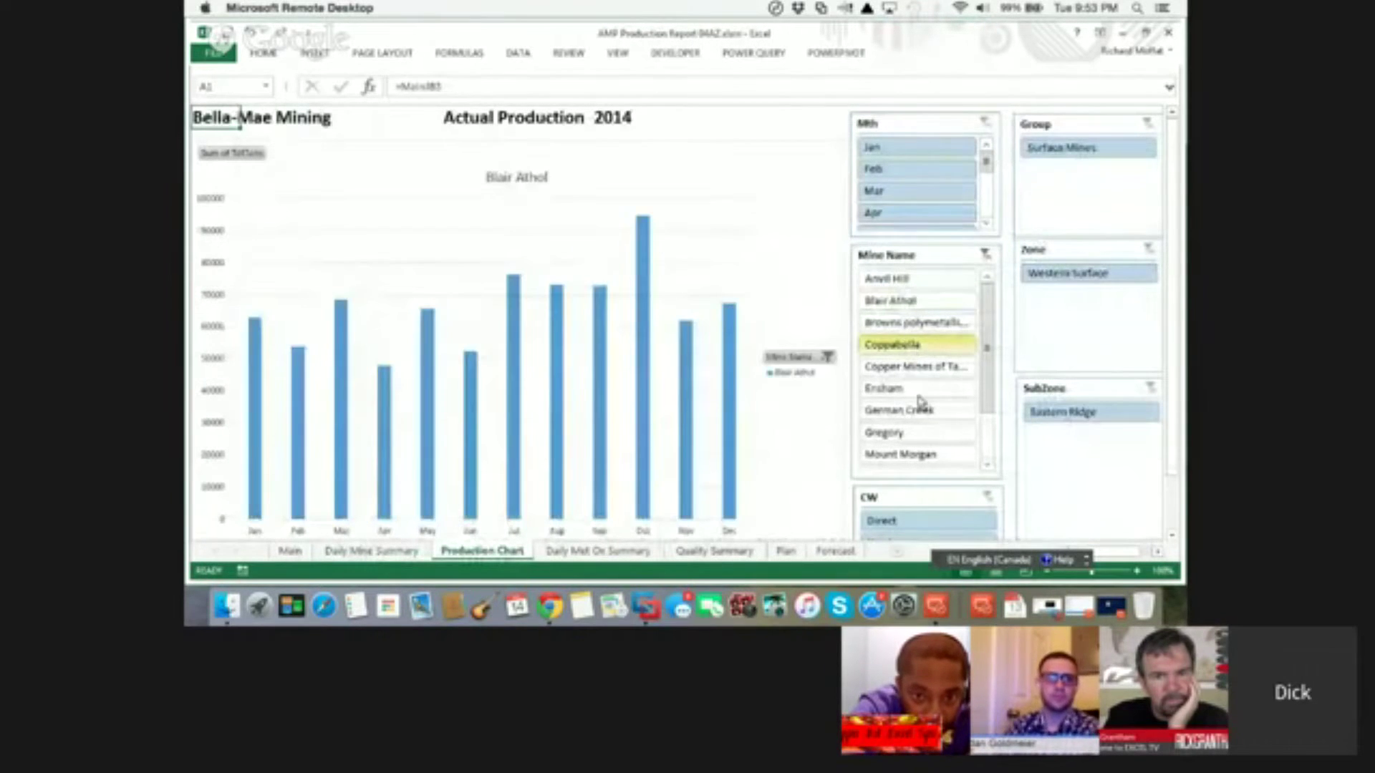
{"action": "left_click", "coordinate": [919, 280]}
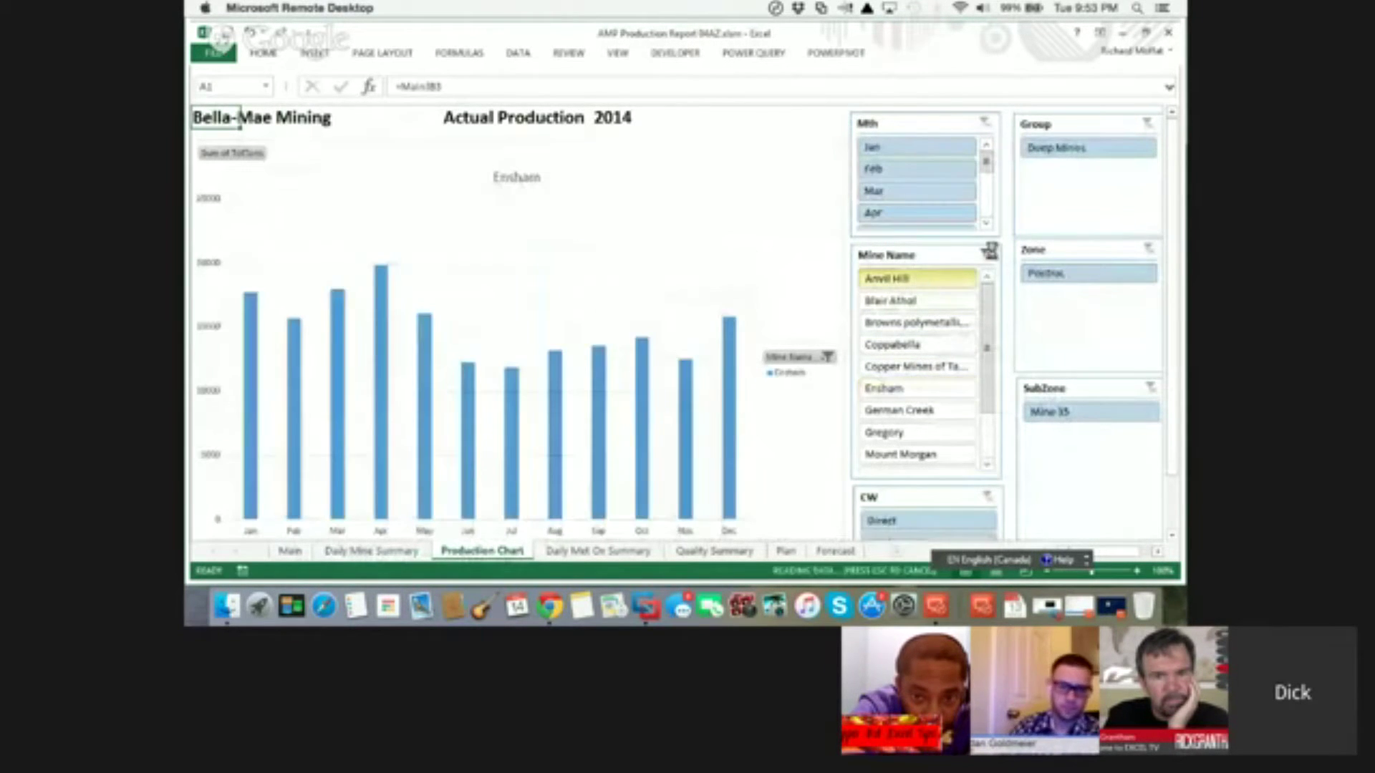
{"action": "left_click", "coordinate": [987, 256]}
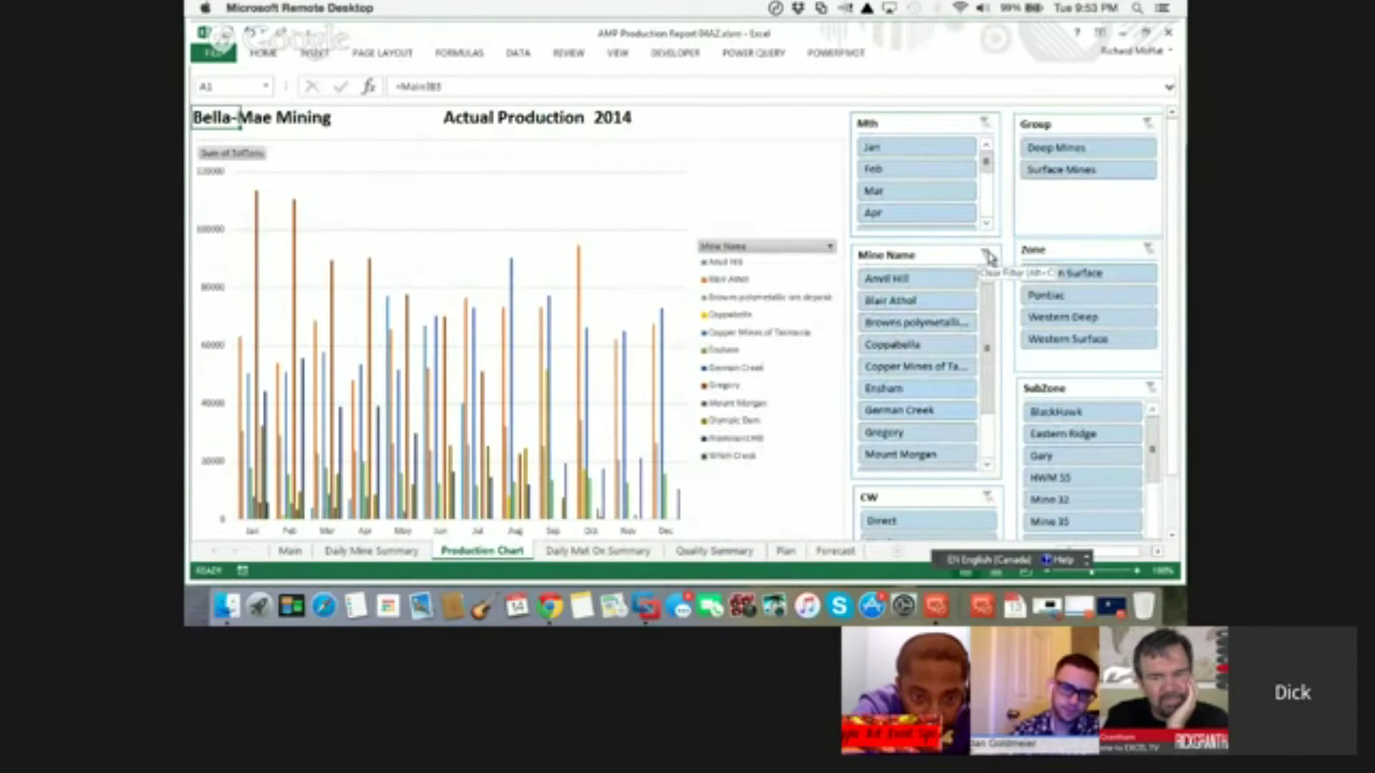
Go to the Main sheet and look over the available PowerPivot commands
{"action": "left_click", "coordinate": [290, 551]}
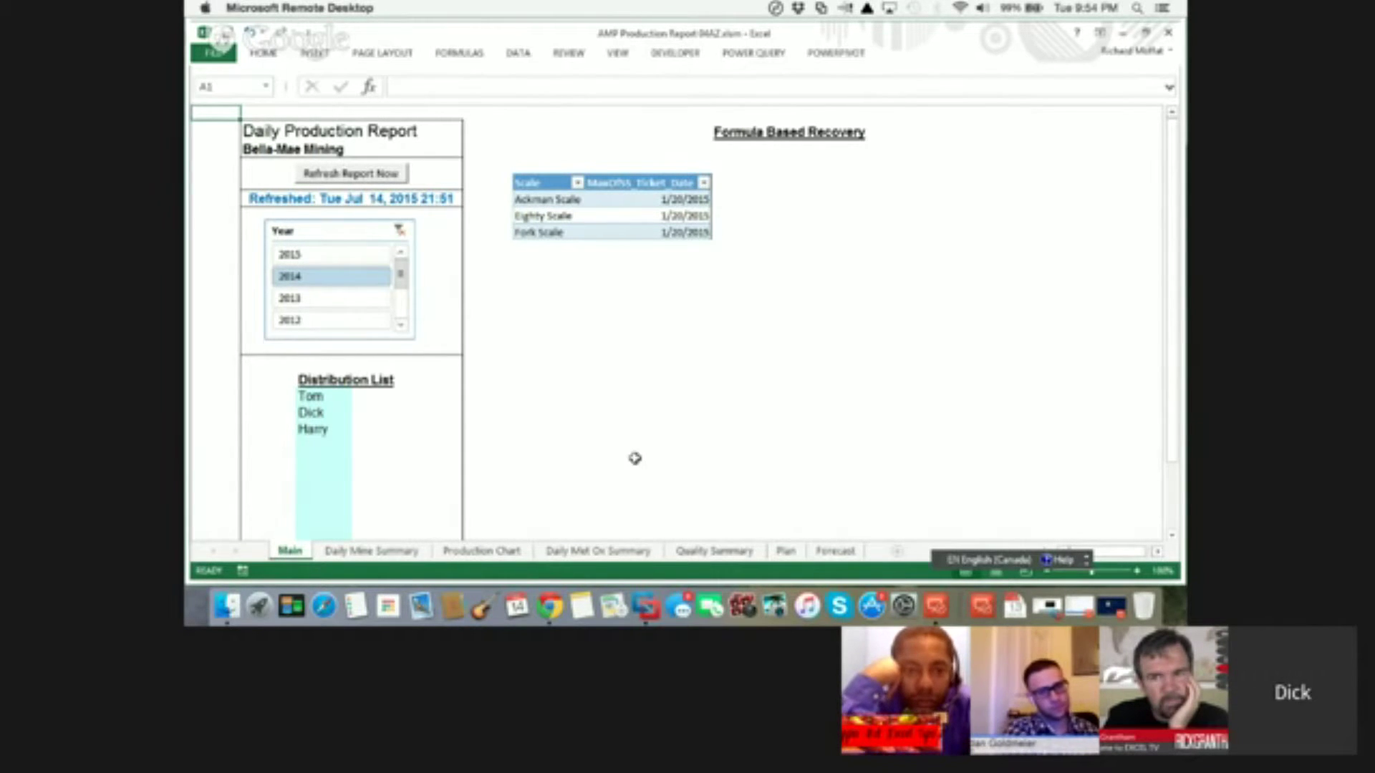
{"action": "left_click", "coordinate": [835, 57]}
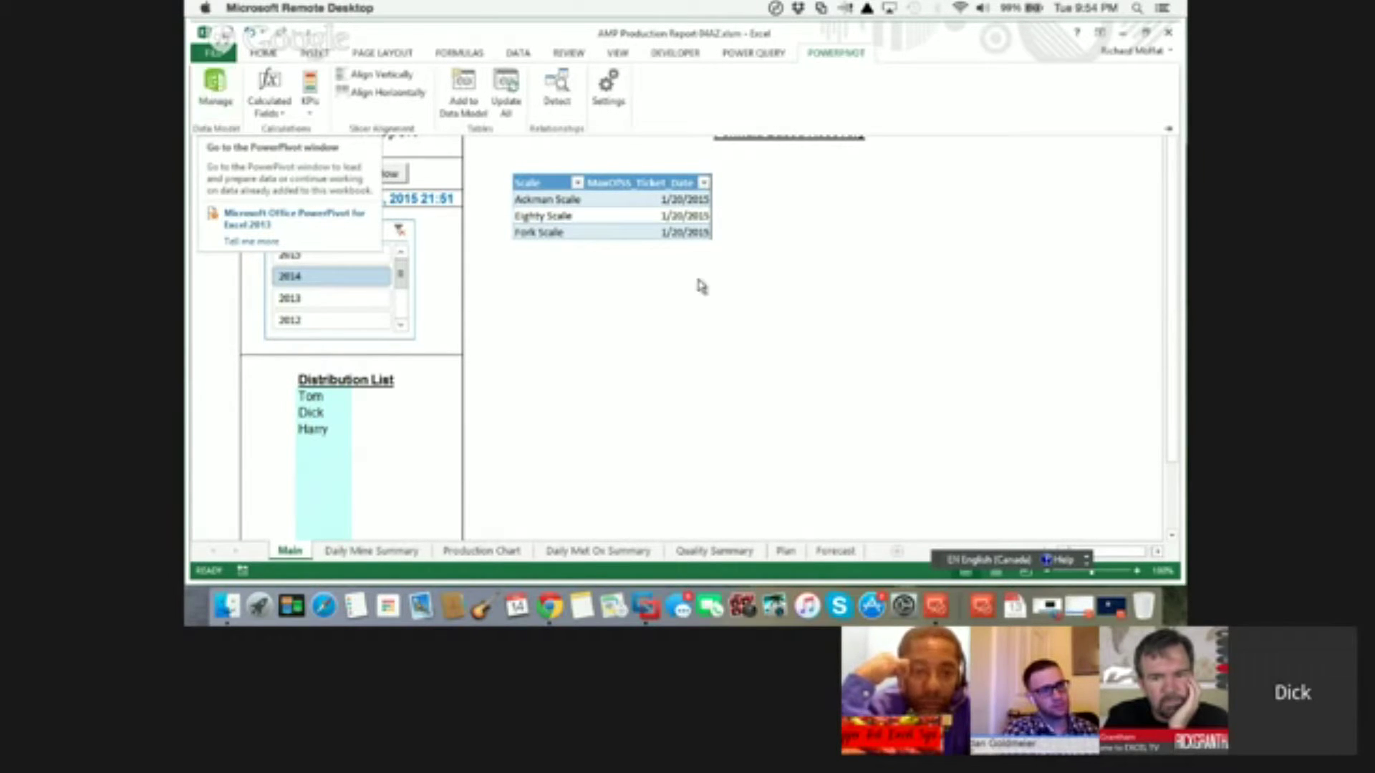
{"action": "left_click", "coordinate": [530, 248]}
{"action": "left_click", "coordinate": [511, 137]}
{"action": "left_click", "coordinate": [206, 108]}
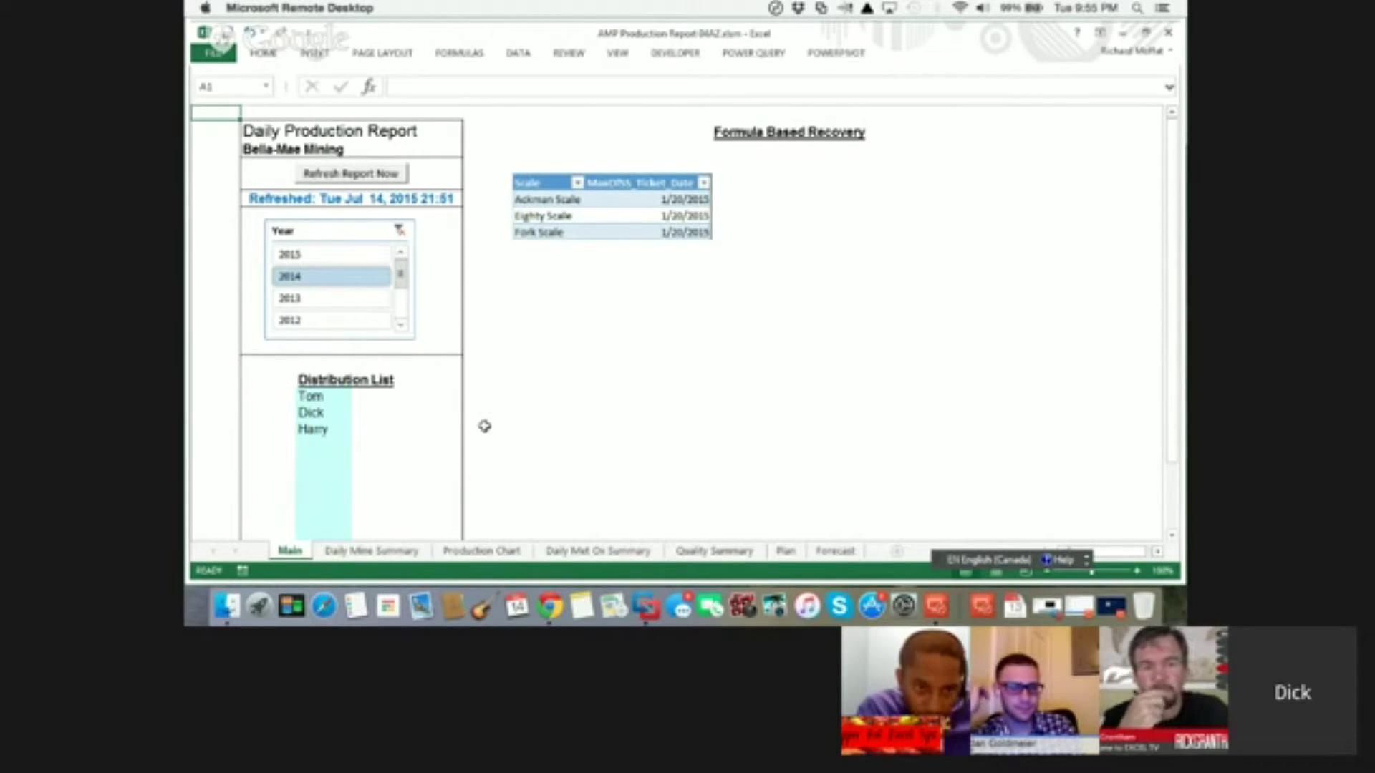
Open the Daily Mine Summary sheet and review the actual versus forecast rows for all mines
{"action": "left_click", "coordinate": [358, 557]}
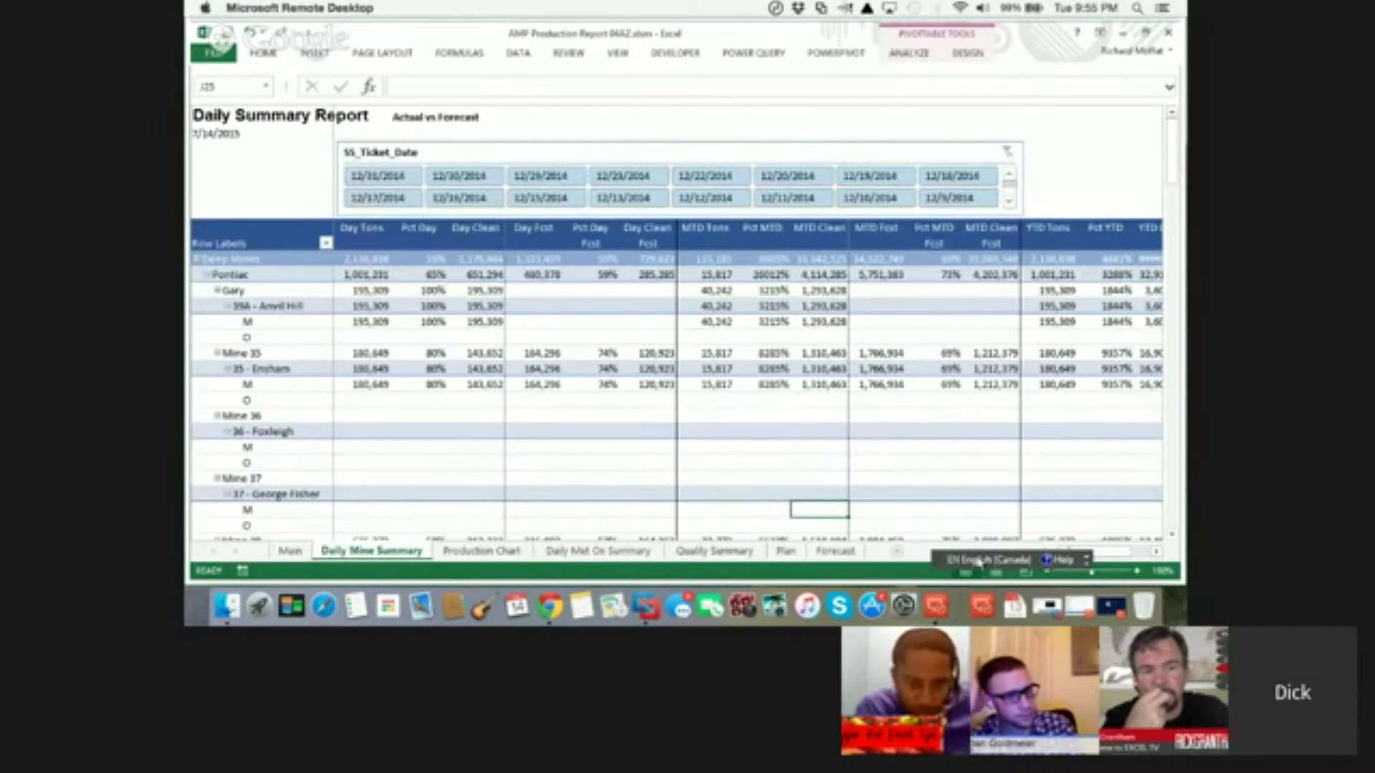
{"action": "left_click", "coordinate": [476, 369]}
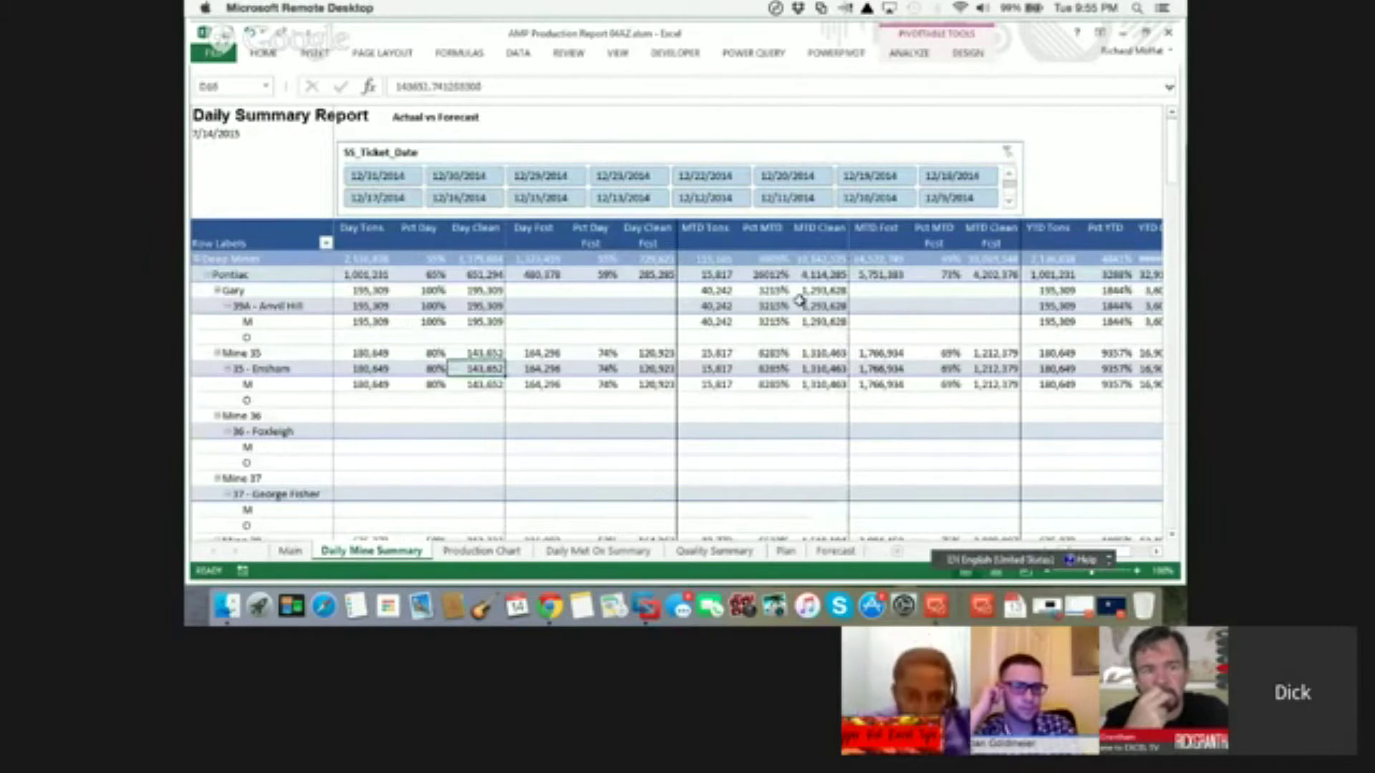
{"action": "scroll", "coordinate": [429, 463], "scroll_direction": "down", "scroll_amount": 15}
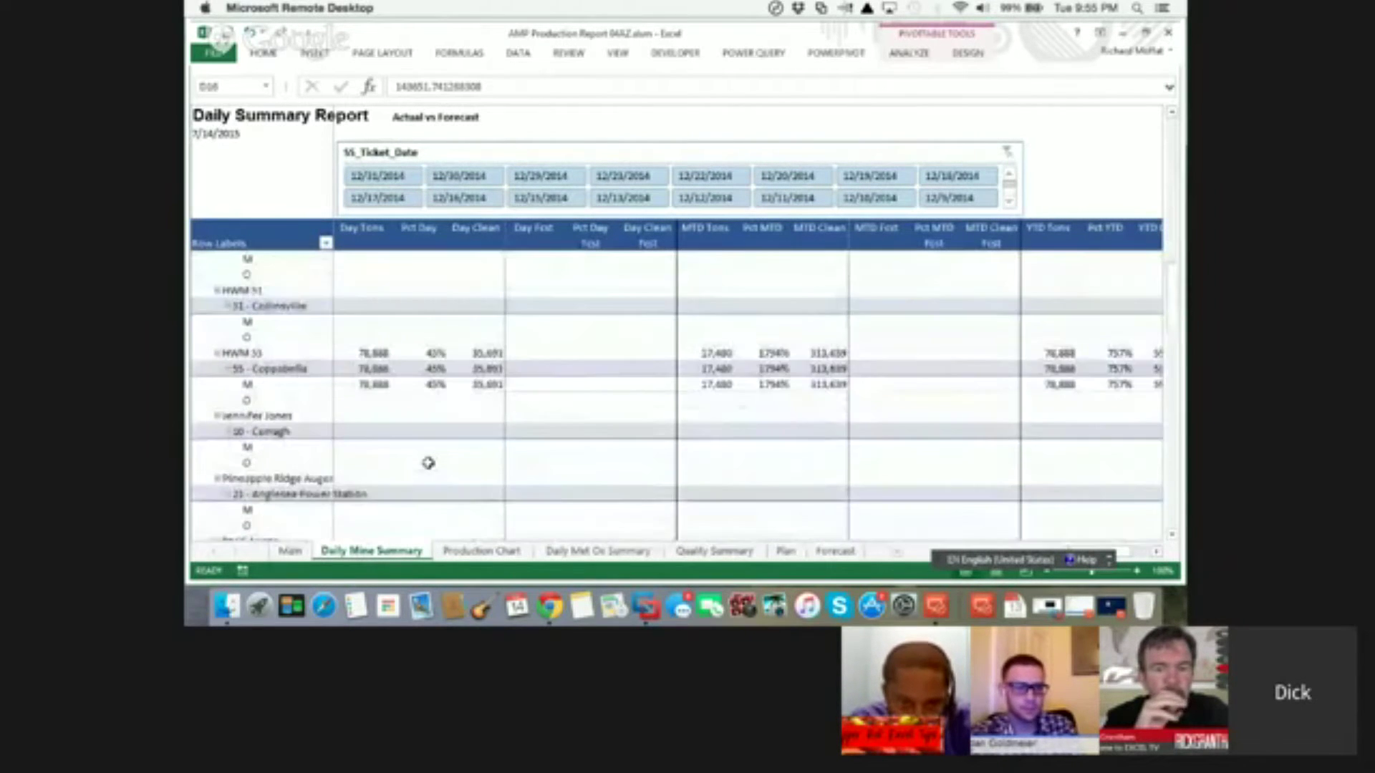
{"action": "scroll", "coordinate": [428, 462], "scroll_direction": "down", "scroll_amount": 4}
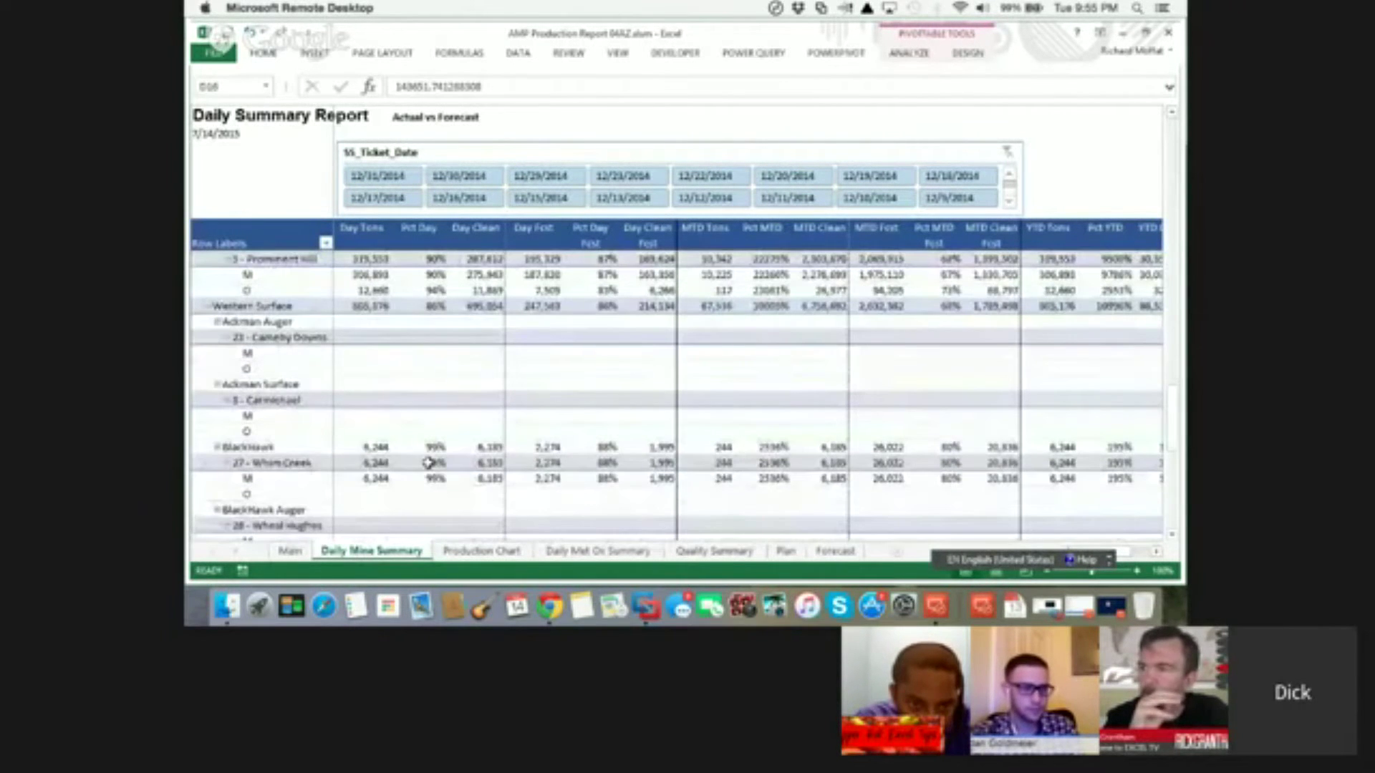
{"action": "scroll", "coordinate": [429, 463], "scroll_direction": "up", "scroll_amount": 20}
{"action": "left_click", "coordinate": [373, 306]}
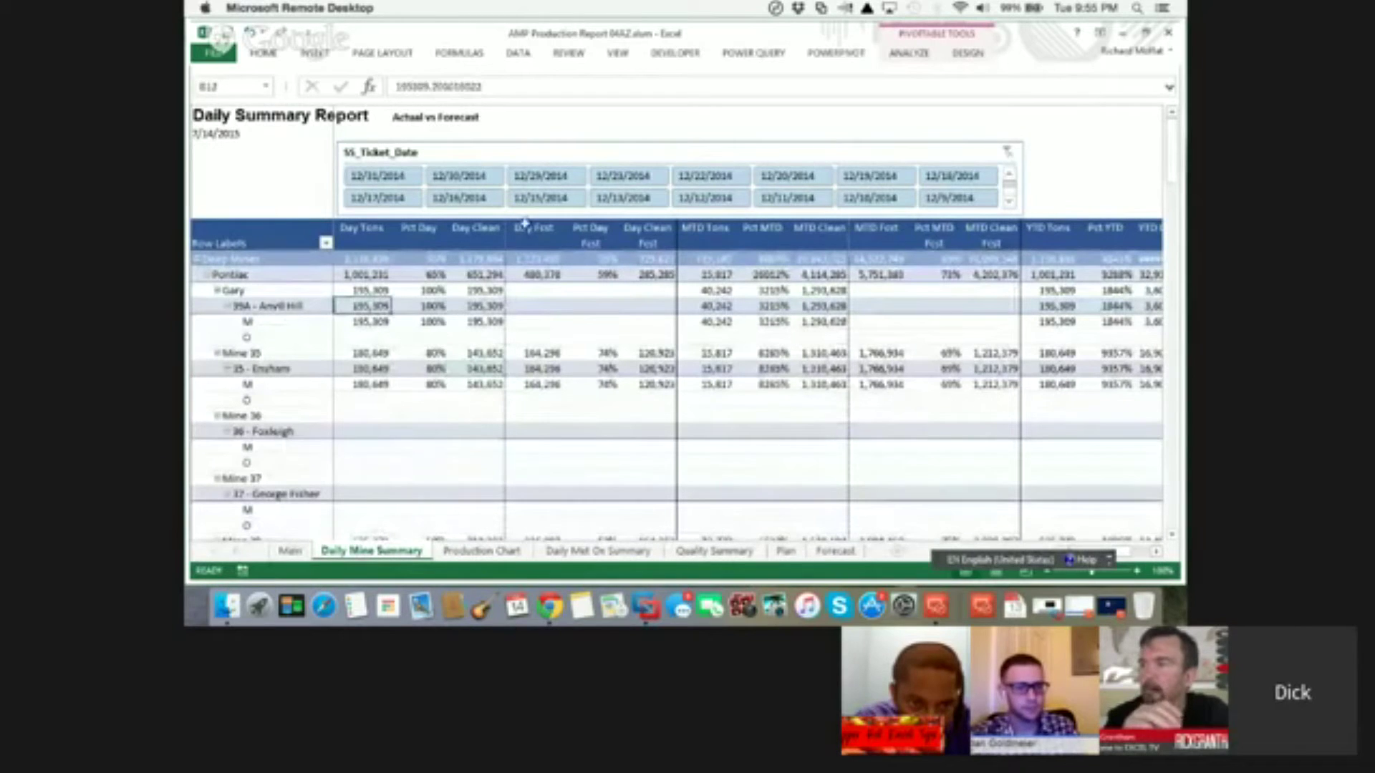
Filter the daily summary report by ticket date, trying 12/16/2014 and 12/13/2014 and settling on 12/11/2014
{"action": "left_click", "coordinate": [484, 200]}
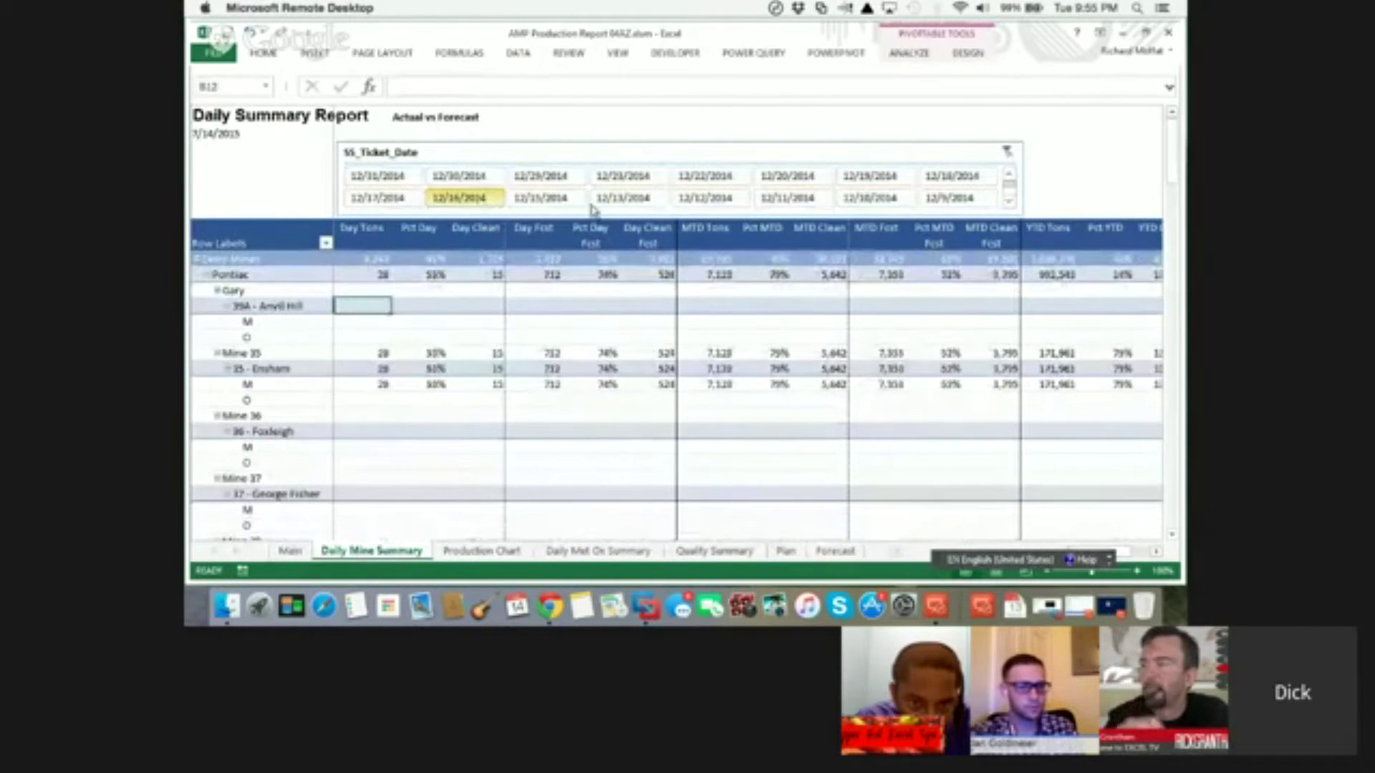
{"action": "left_click", "coordinate": [617, 199]}
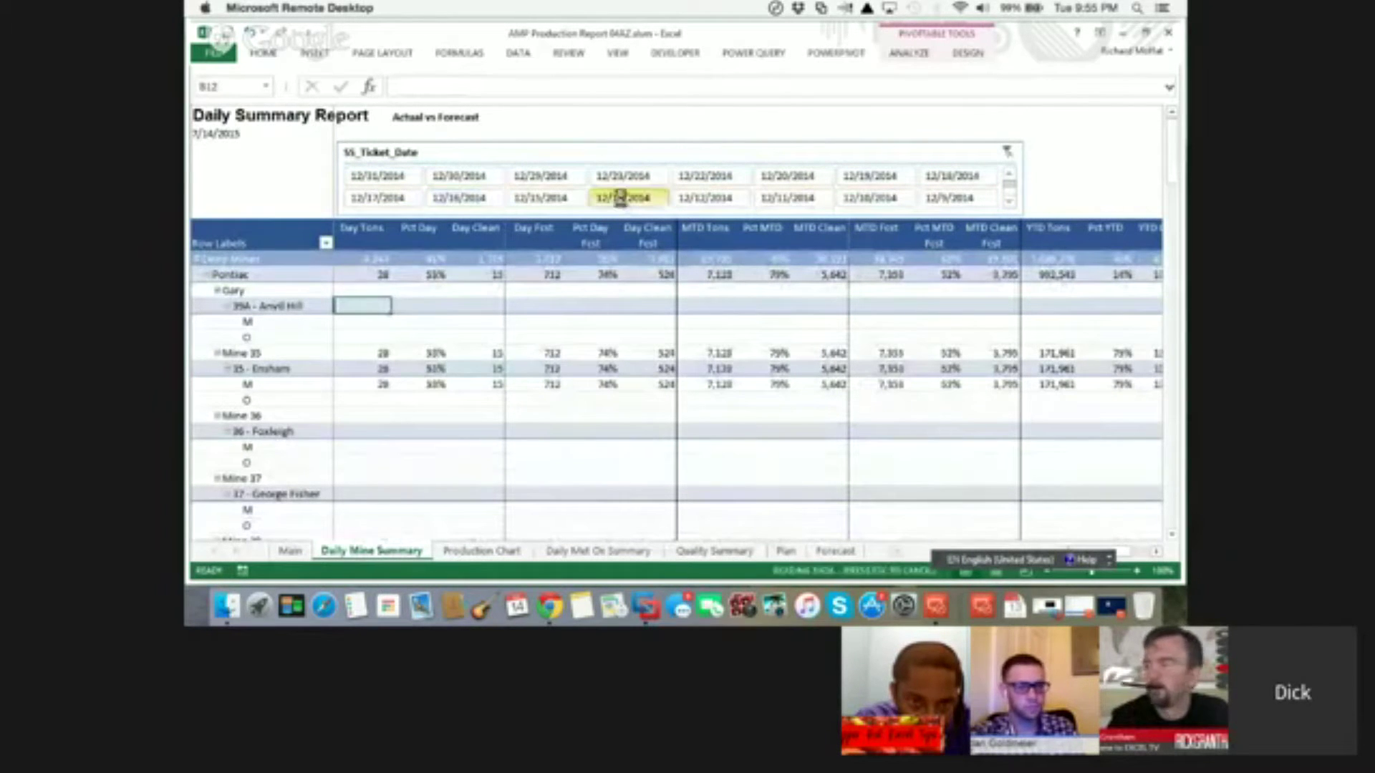
{"action": "left_click", "coordinate": [795, 199]}
{"action": "scroll", "coordinate": [578, 450], "scroll_direction": "down", "scroll_amount": 3}
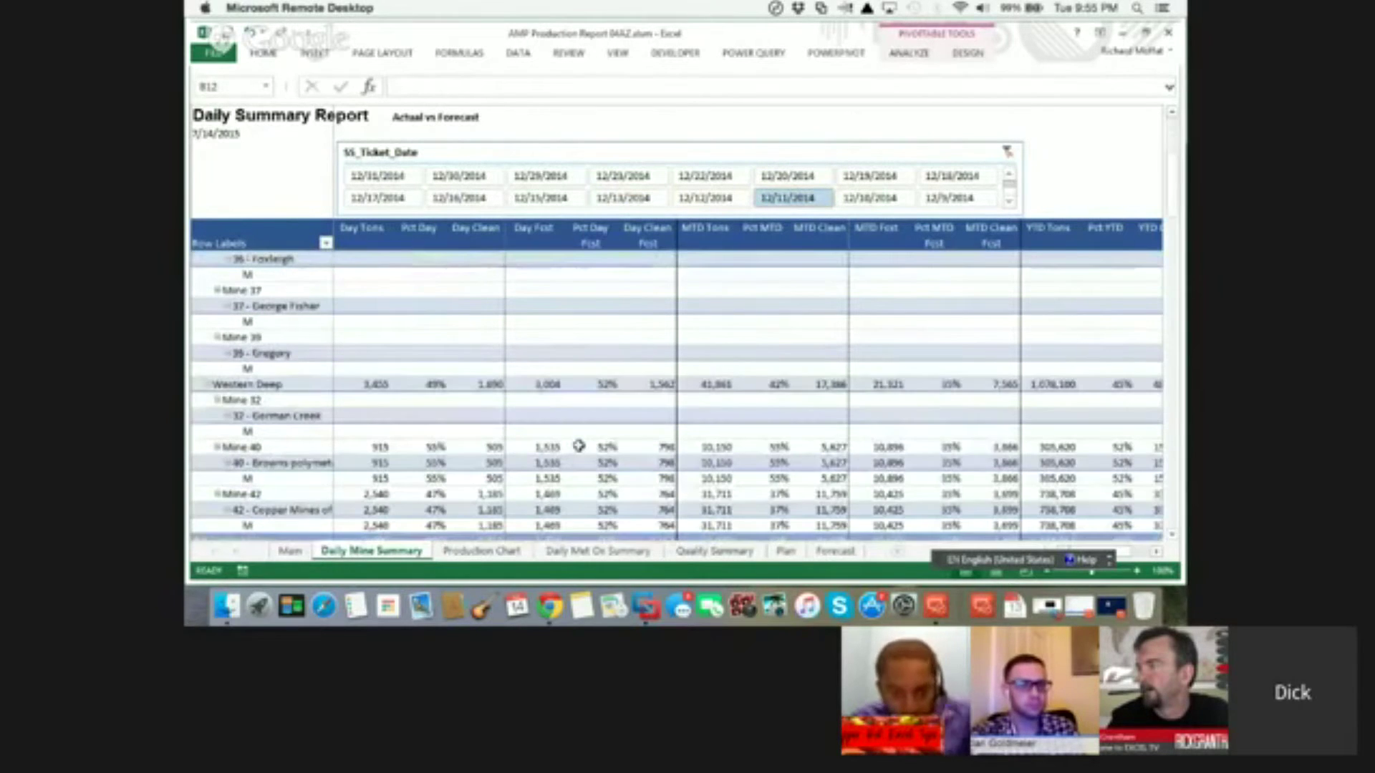
Try to open the PowerPivot data model window from the protected workbook
{"action": "left_click", "coordinate": [836, 56]}
{"action": "left_click", "coordinate": [215, 89]}
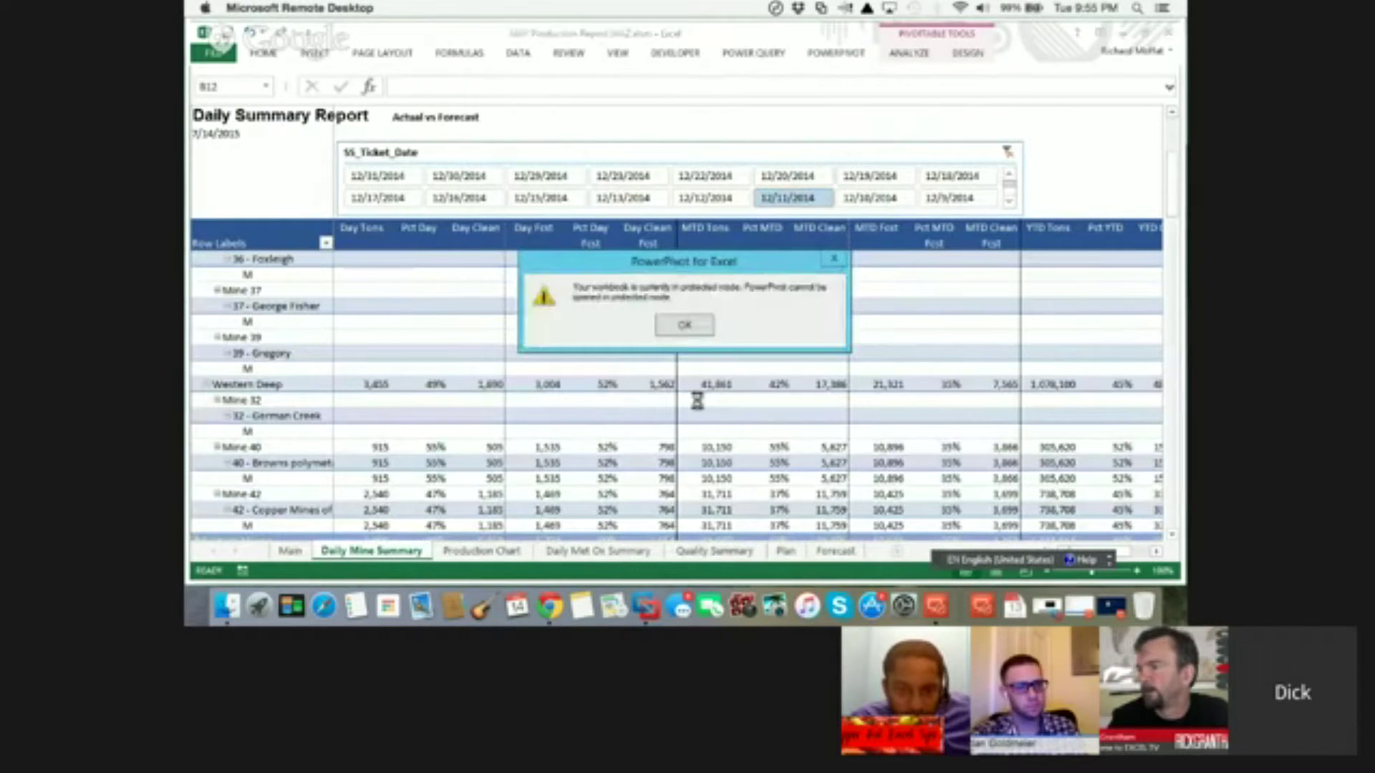
{"action": "left_click", "coordinate": [680, 327]}
Turn off the workbook protection and open the PowerPivot data model window
{"action": "left_click", "coordinate": [575, 56]}
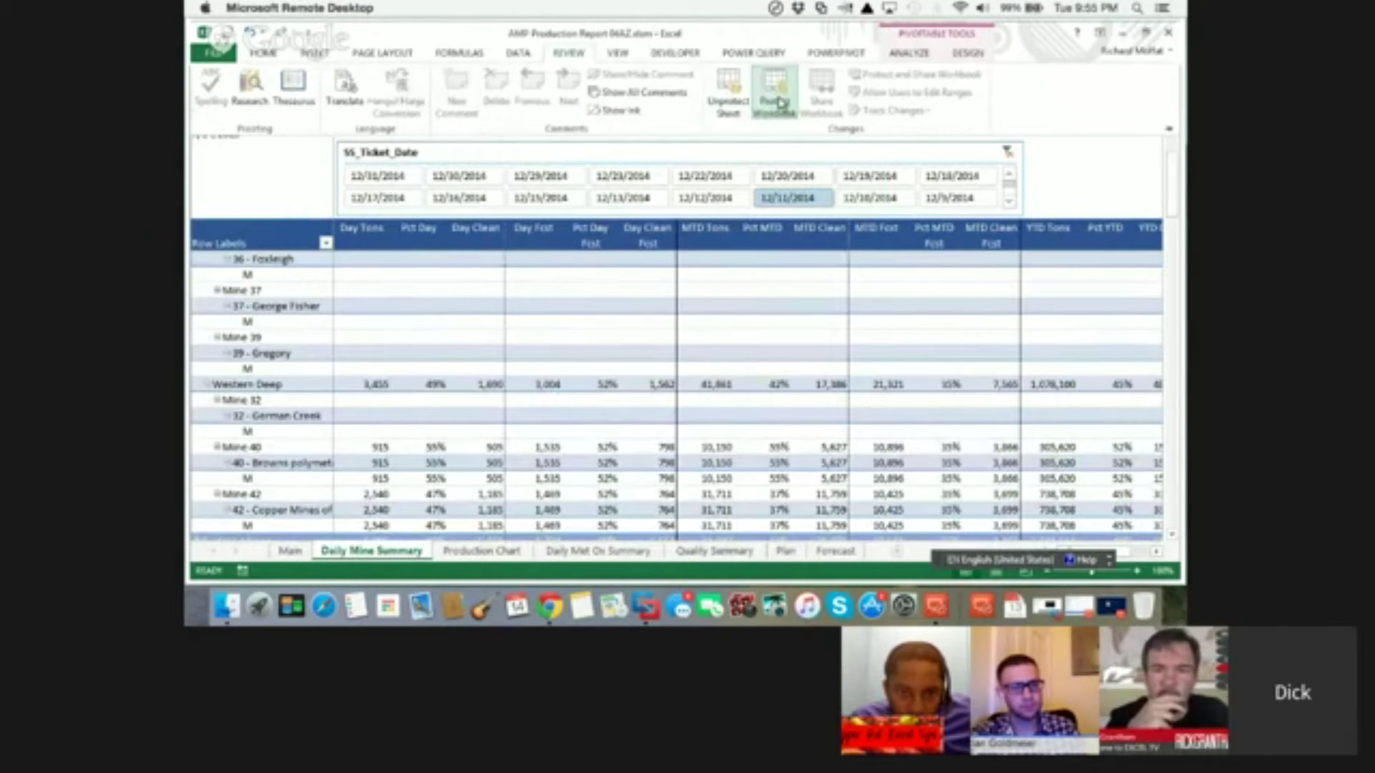
{"action": "left_click", "coordinate": [836, 55]}
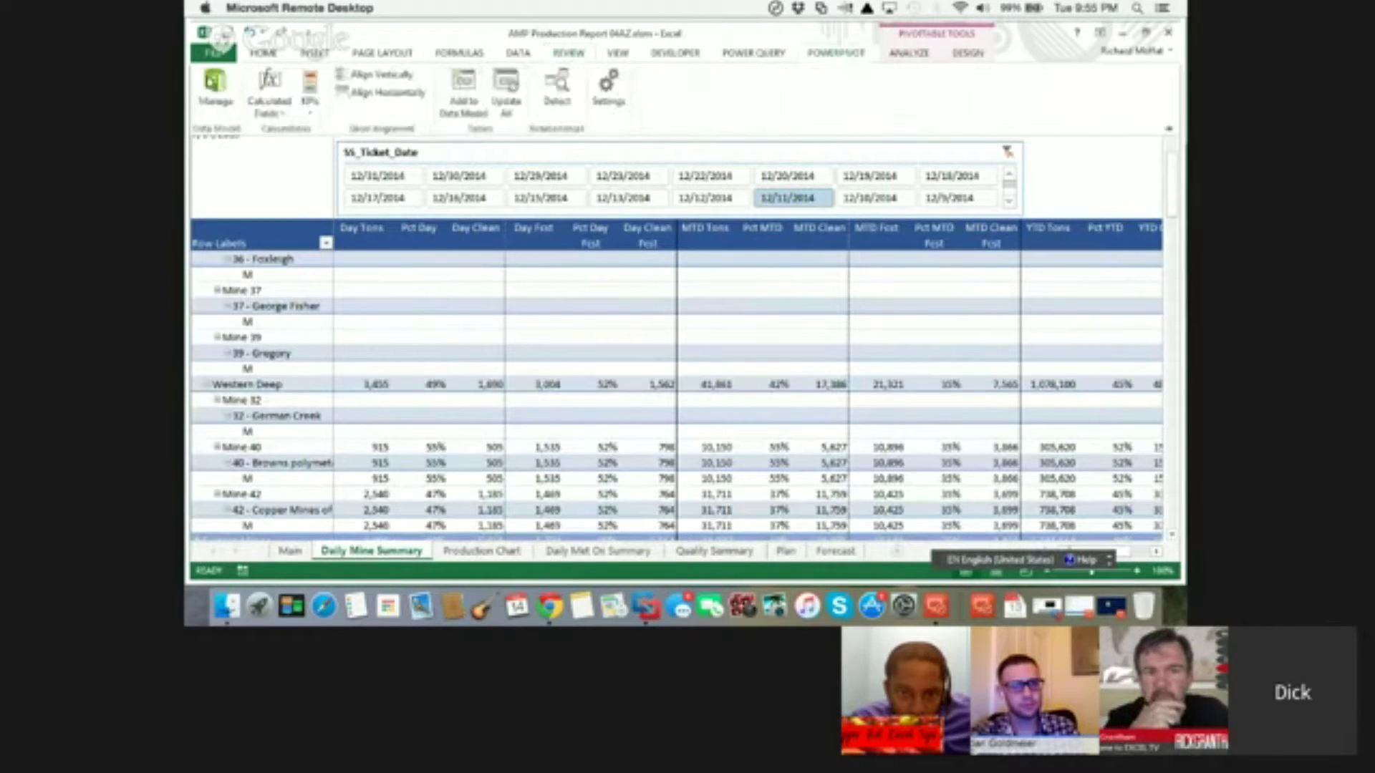
{"action": "left_click", "coordinate": [214, 86]}
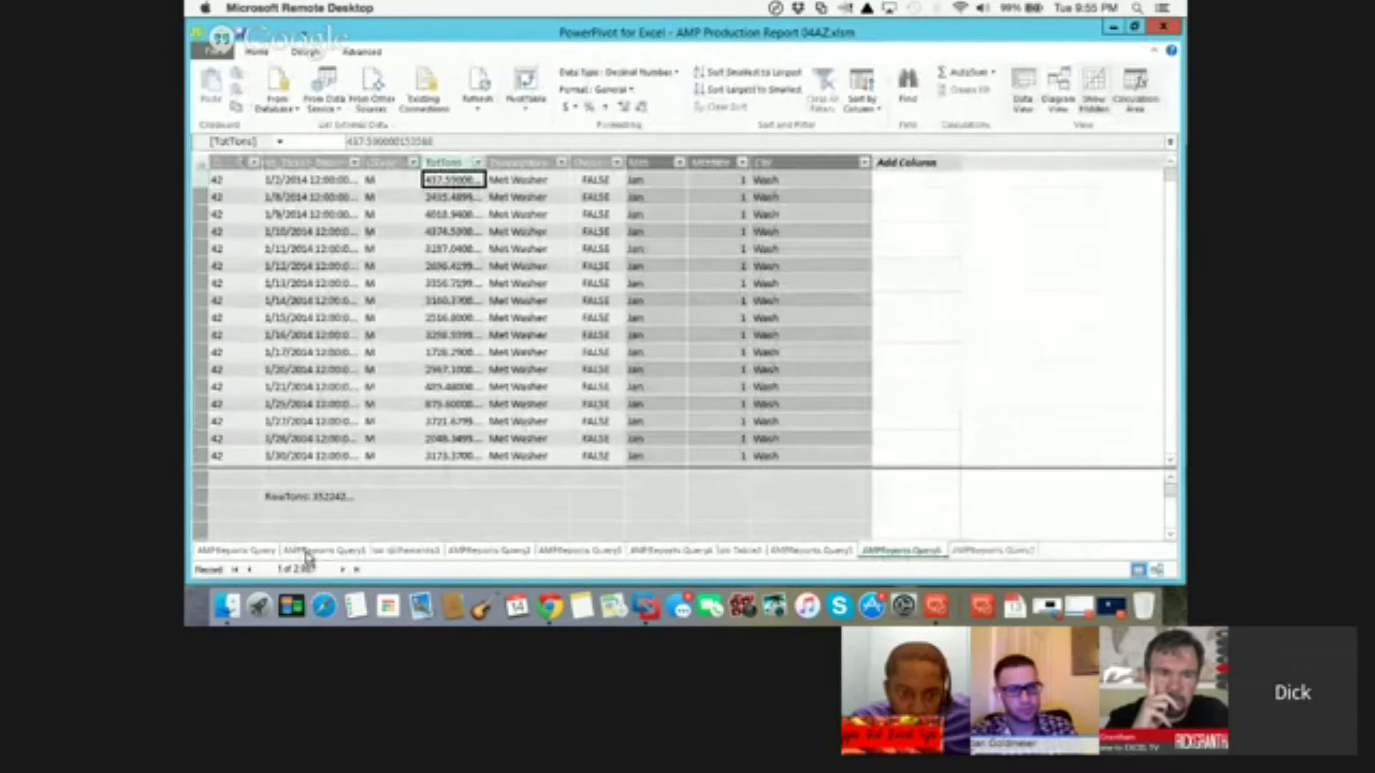
View the AMPReports Query table in the data model, and return to the Excel workbook's daily summary report
{"action": "left_click", "coordinate": [236, 550]}
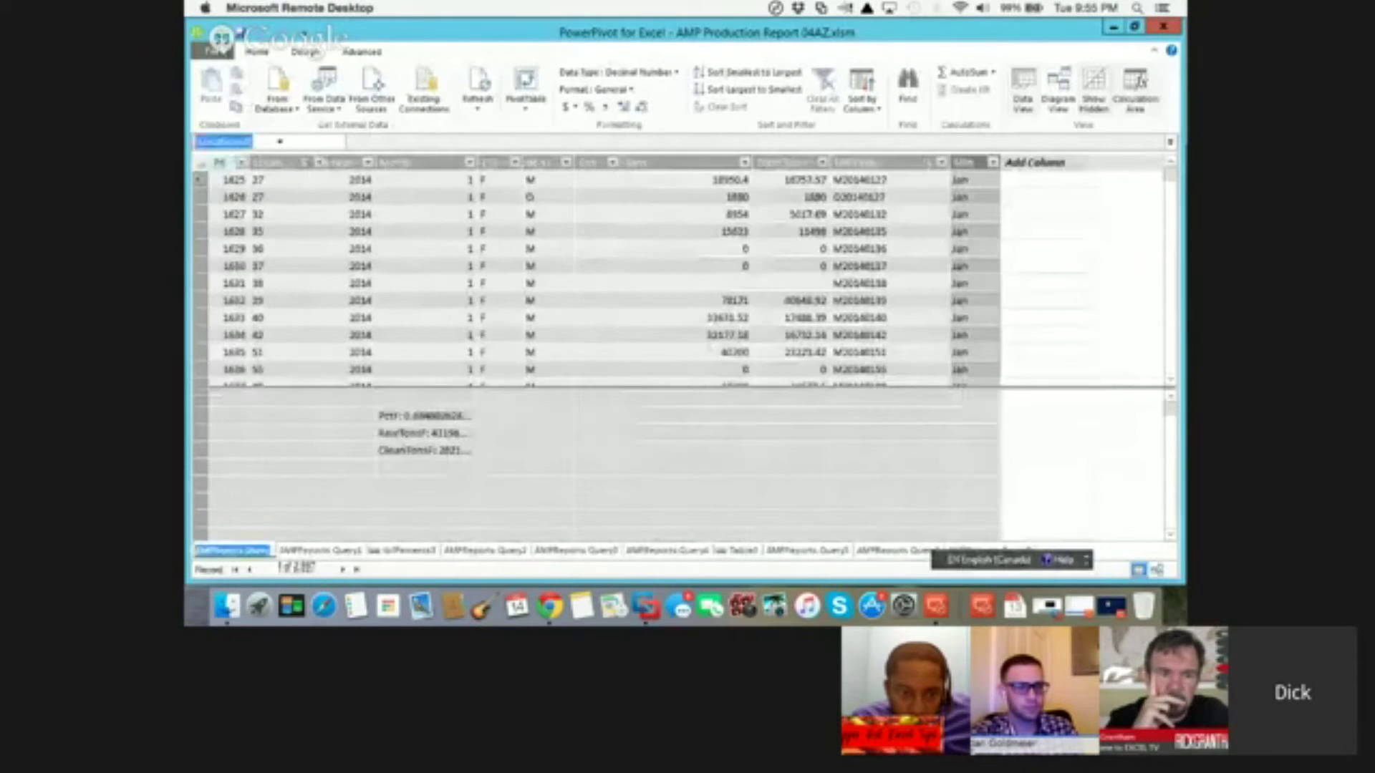
{"action": "key", "text": "alt+Tab"}
{"action": "left_click", "coordinate": [451, 351]}
{"action": "left_click", "coordinate": [402, 308]}
{"action": "scroll", "coordinate": [654, 341], "scroll_direction": "down", "scroll_amount": 4}
{"action": "scroll", "coordinate": [654, 347], "scroll_direction": "up", "scroll_amount": 7}
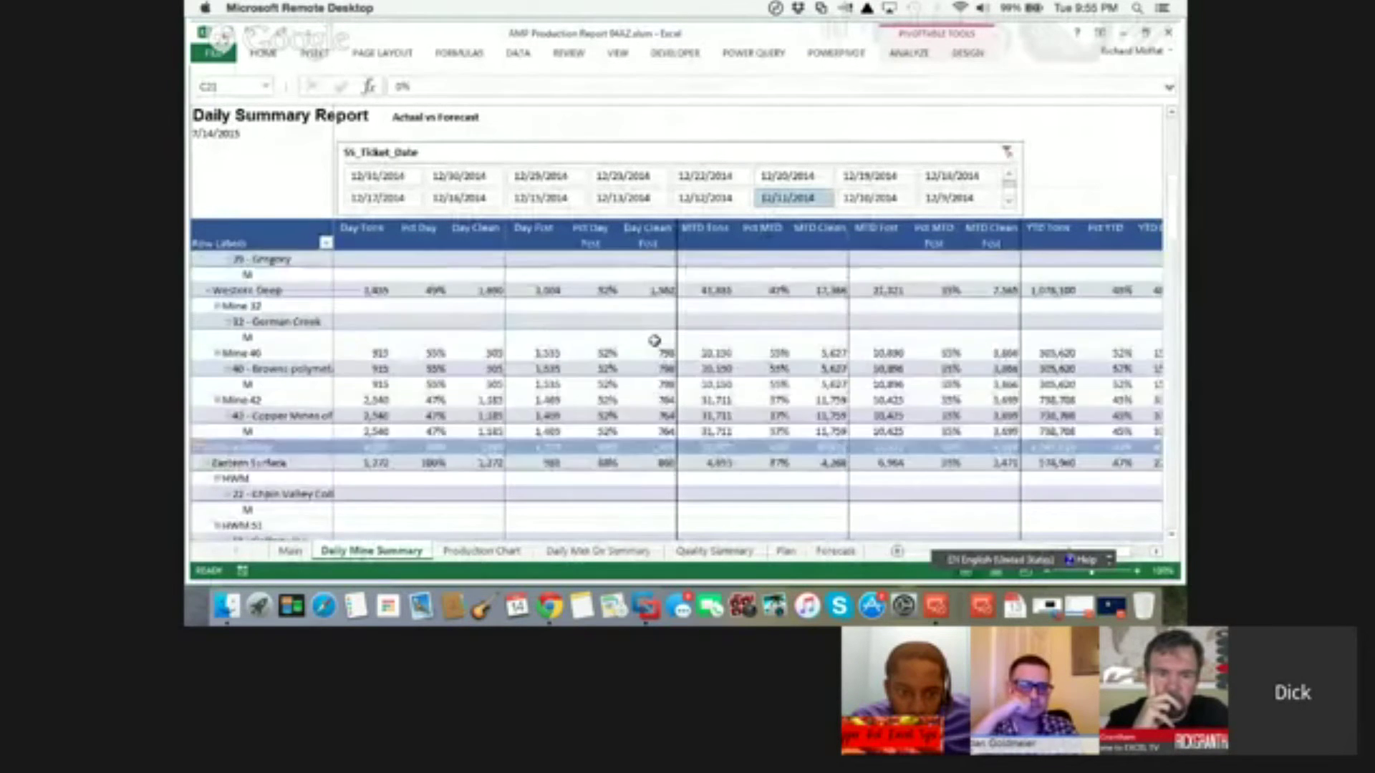
On the Production Chart sheet, filter by Anvil Hill and other single mines, and clear the mine name filter
{"action": "left_click", "coordinate": [493, 549]}
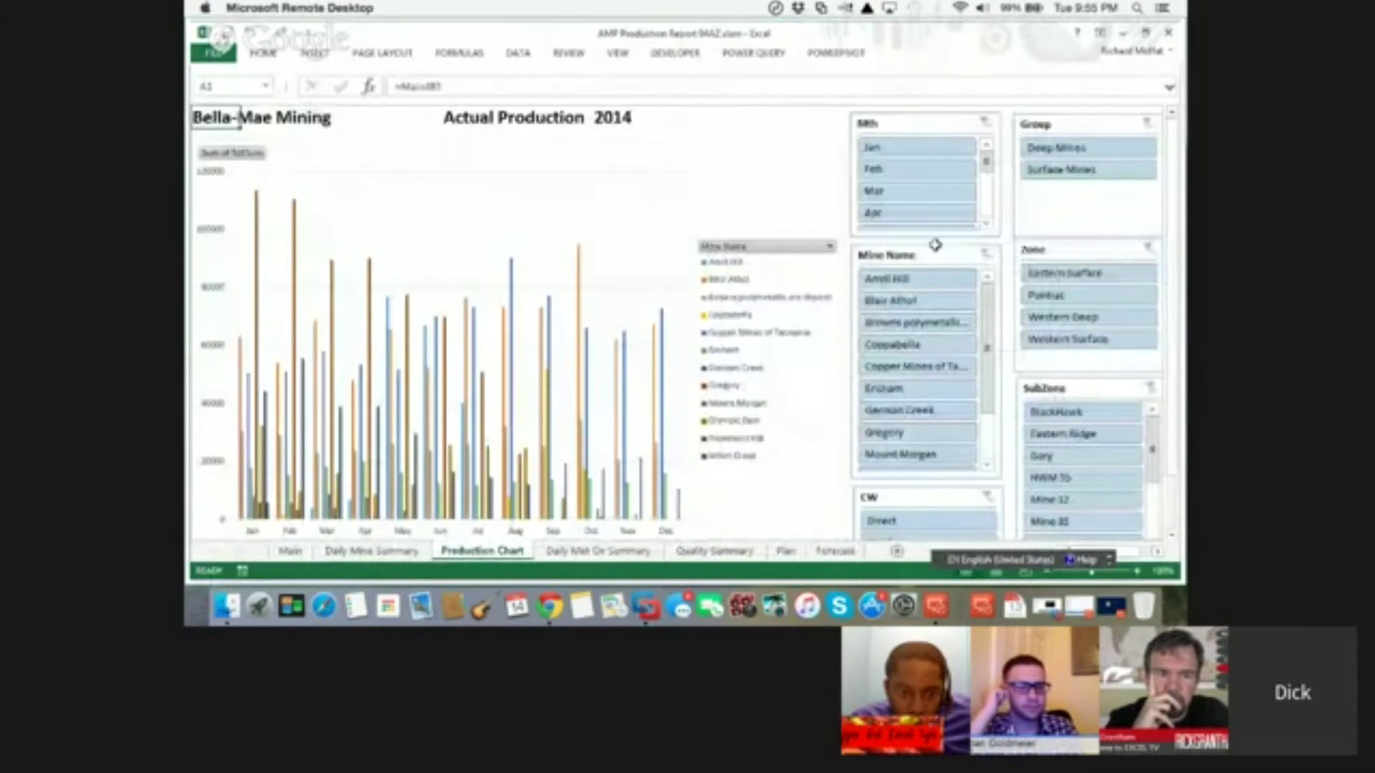
{"action": "left_click", "coordinate": [924, 279]}
{"action": "left_click", "coordinate": [926, 320]}
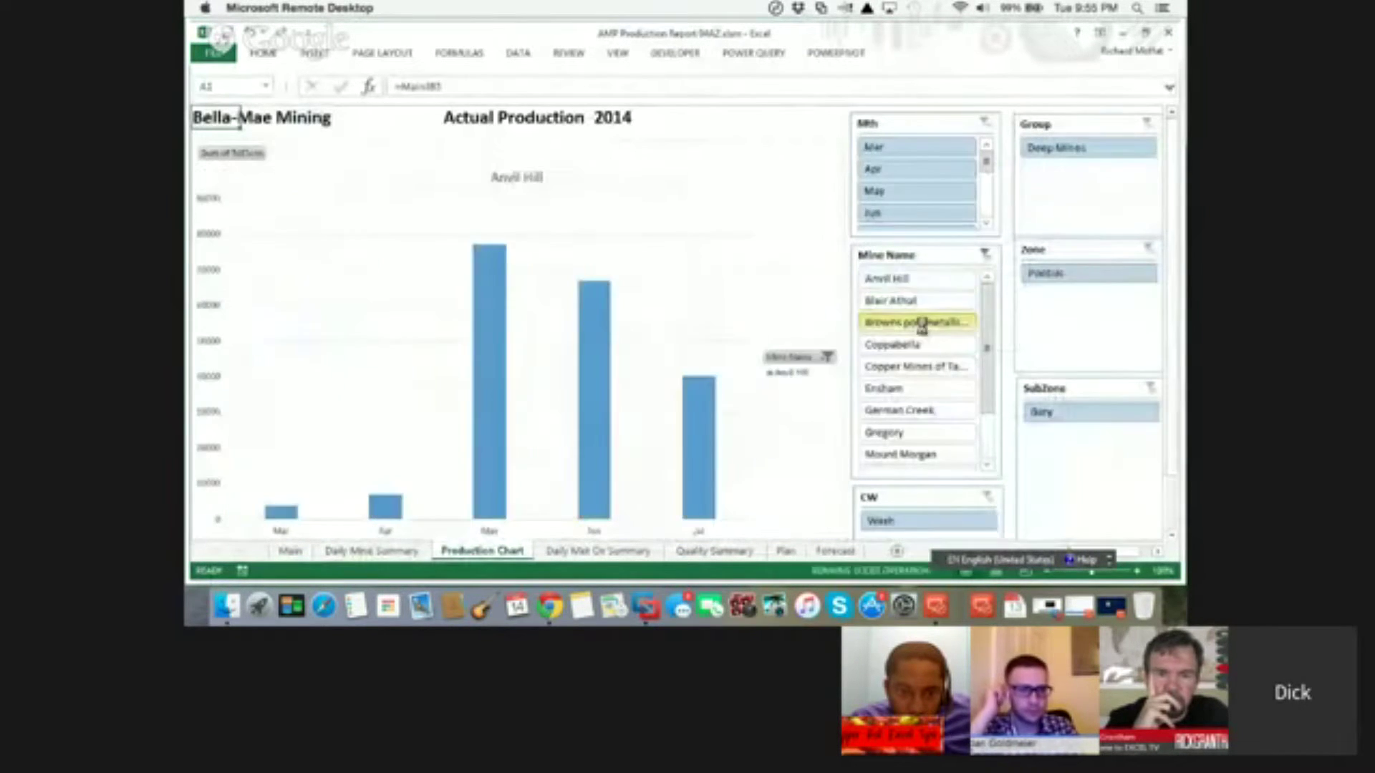
{"action": "left_click", "coordinate": [924, 364]}
{"action": "left_click", "coordinate": [986, 255]}
Clear a trial February filter and restrict the production chart to the Surface Mines group
{"action": "left_click", "coordinate": [892, 172]}
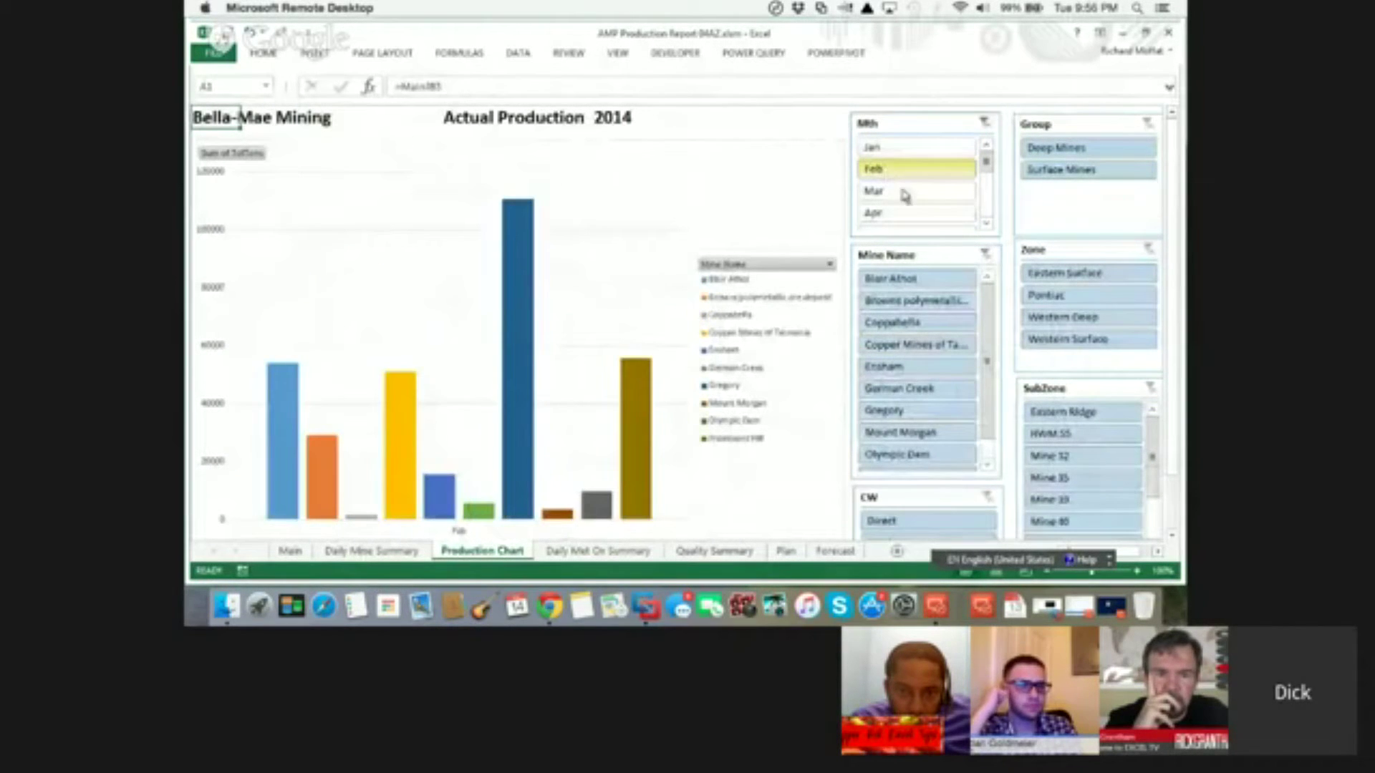
{"action": "left_click", "coordinate": [985, 123]}
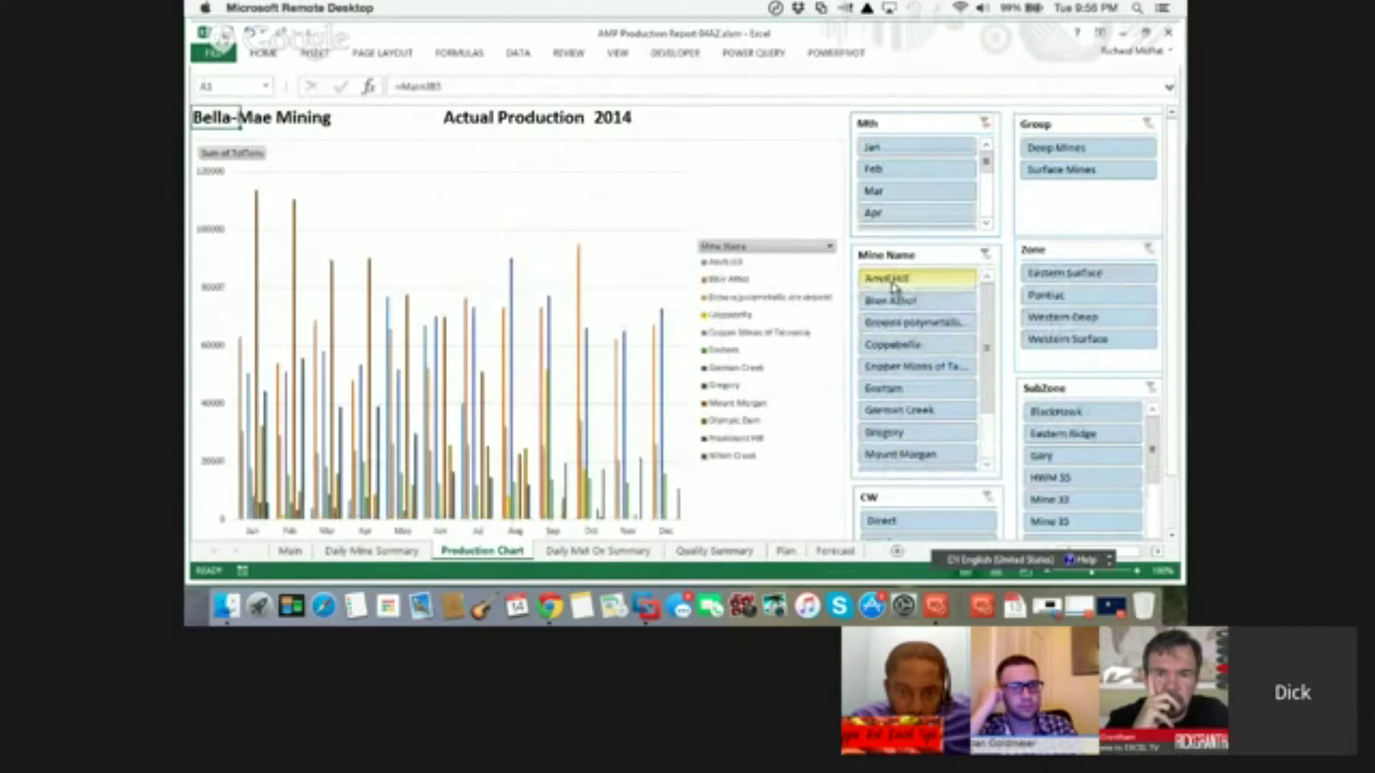
{"action": "left_click", "coordinate": [892, 284]}
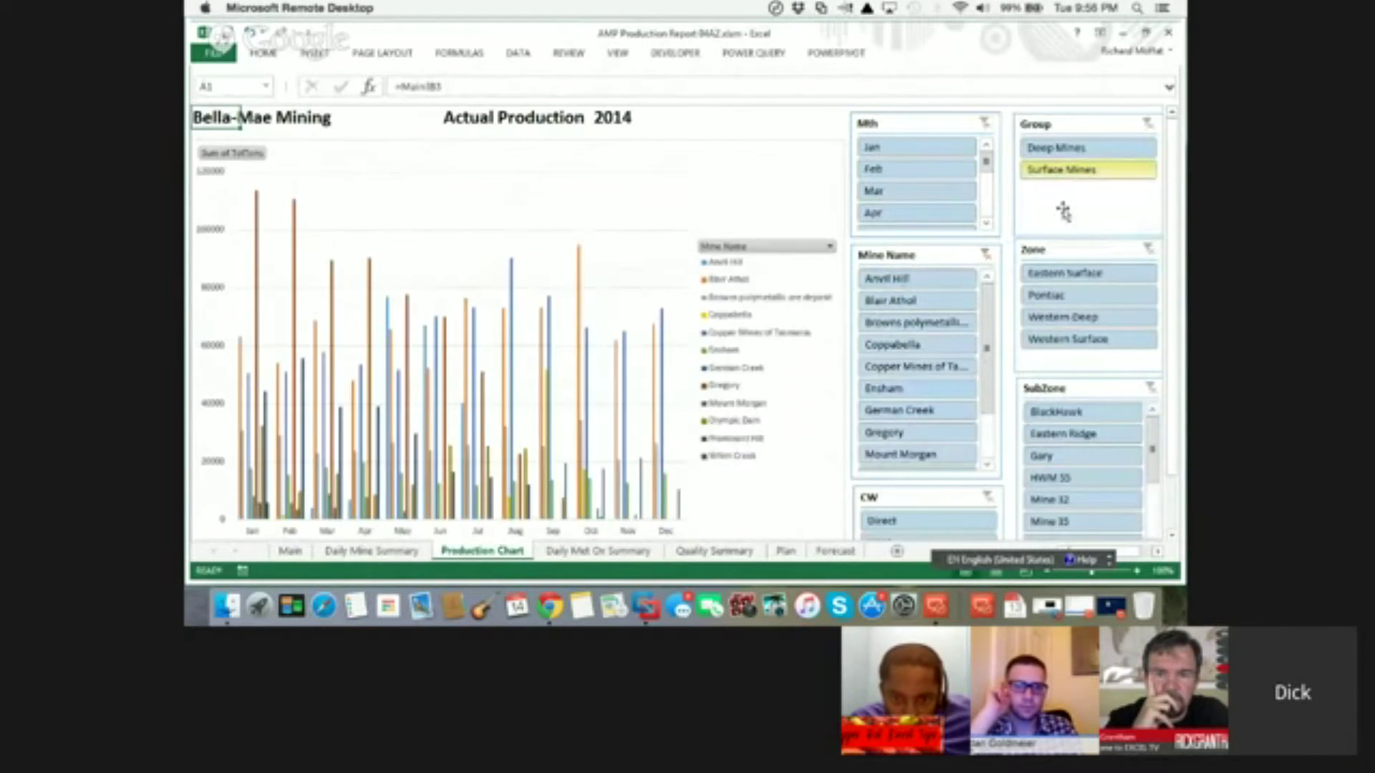
{"action": "left_click", "coordinate": [1078, 170]}
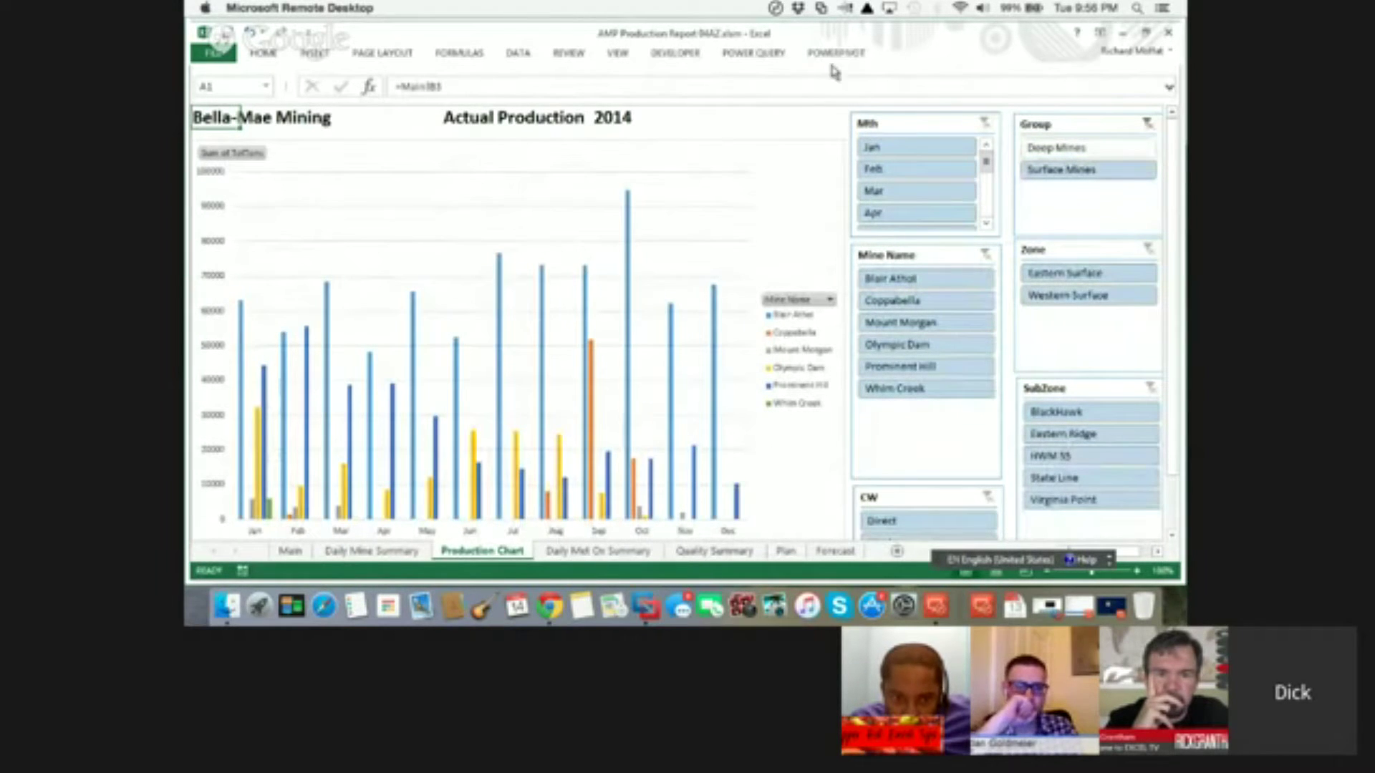
Browse the years offered by the Year slicer on the Main sheet
{"action": "left_click", "coordinate": [290, 551]}
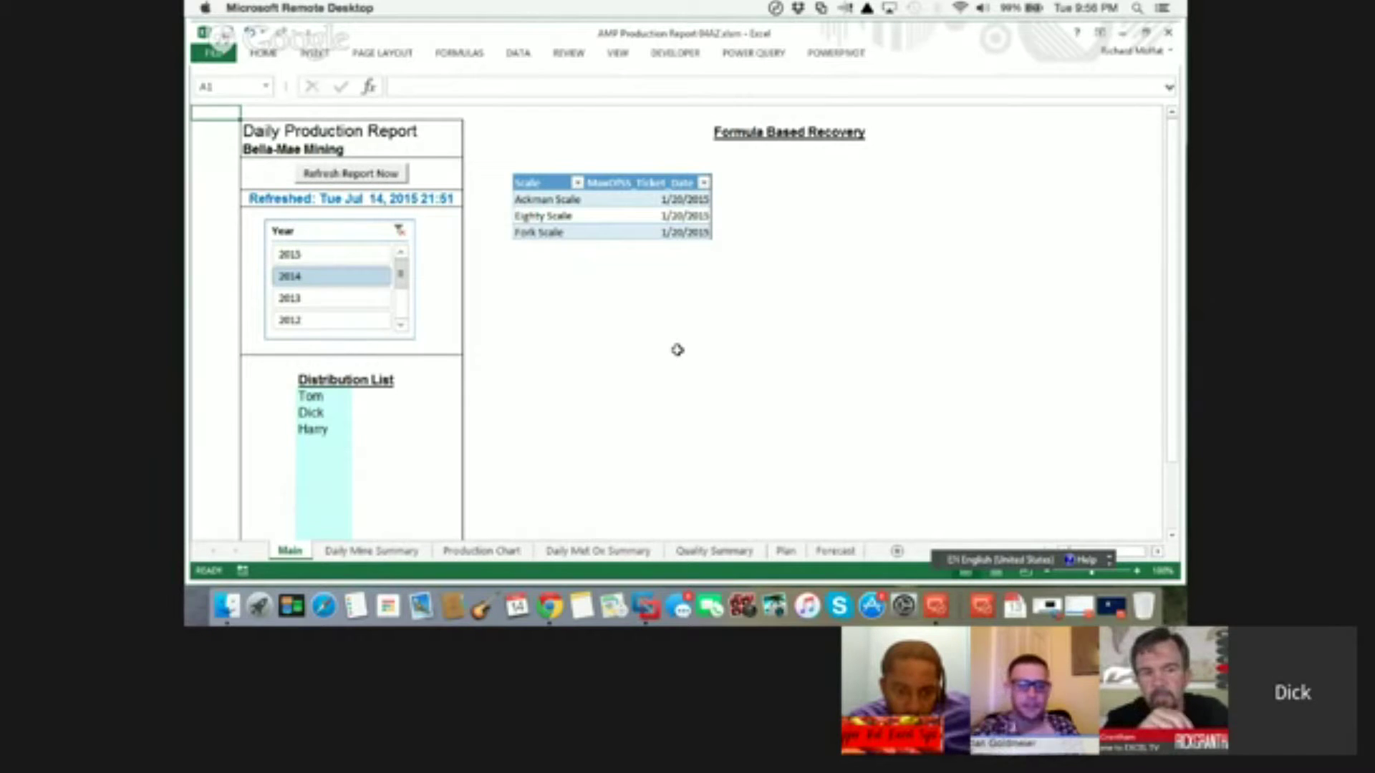
{"action": "left_click", "coordinate": [401, 328]}
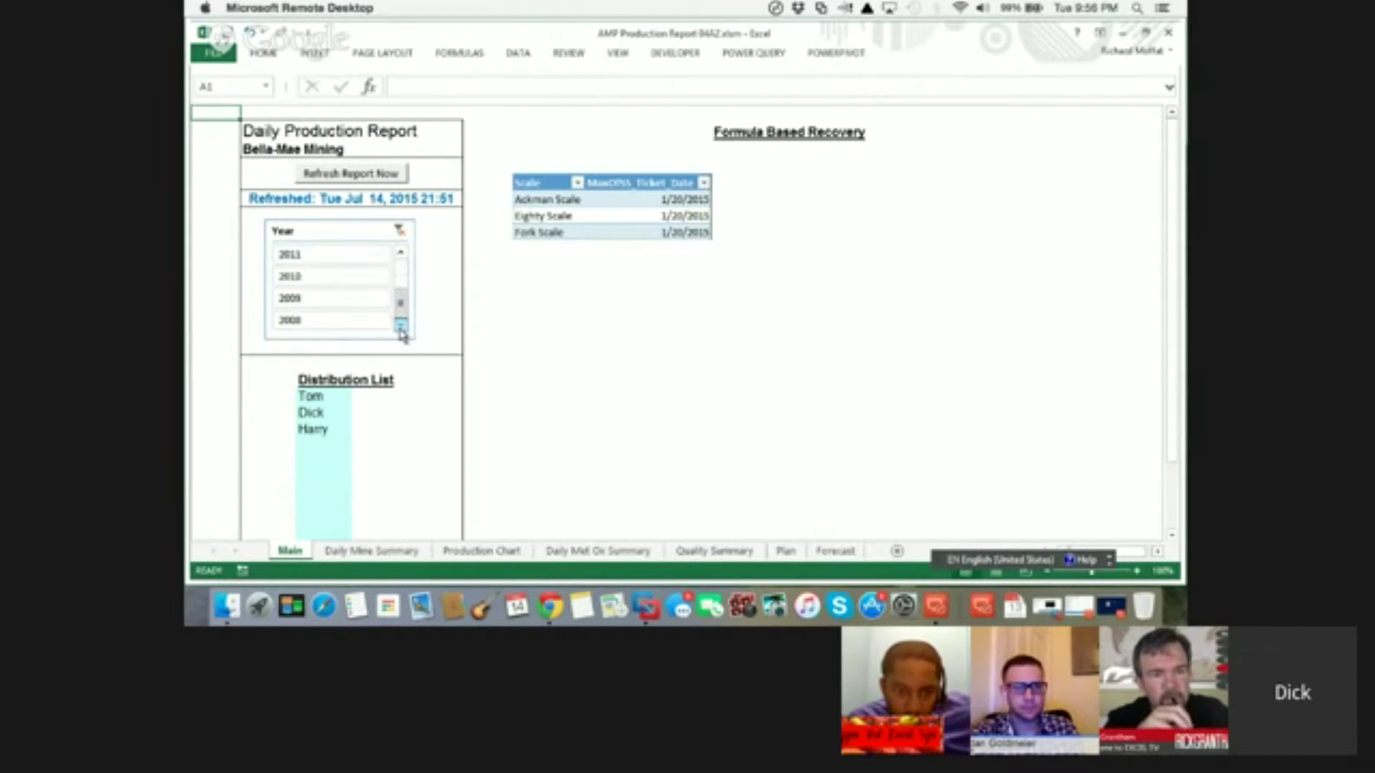
{"action": "left_click", "coordinate": [400, 256]}
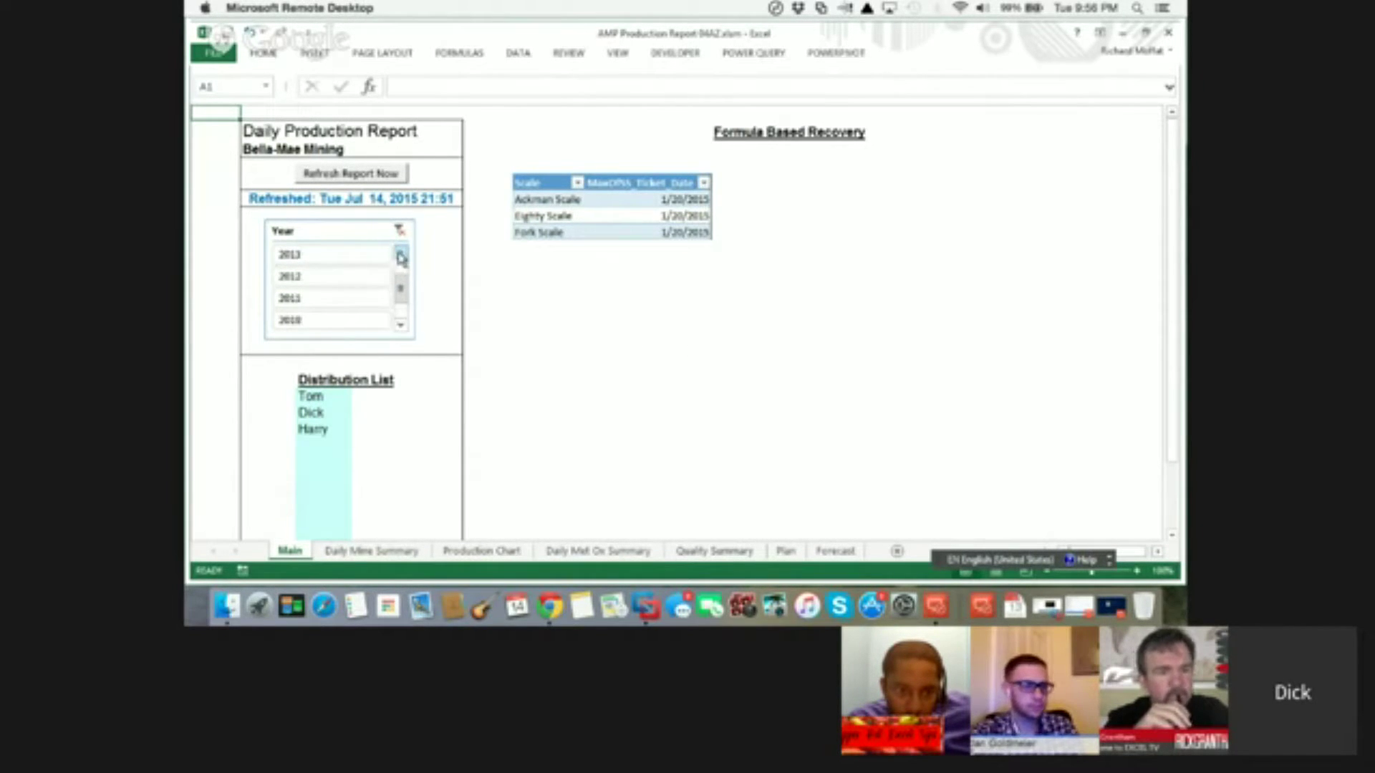
{"action": "left_click", "coordinate": [402, 326]}
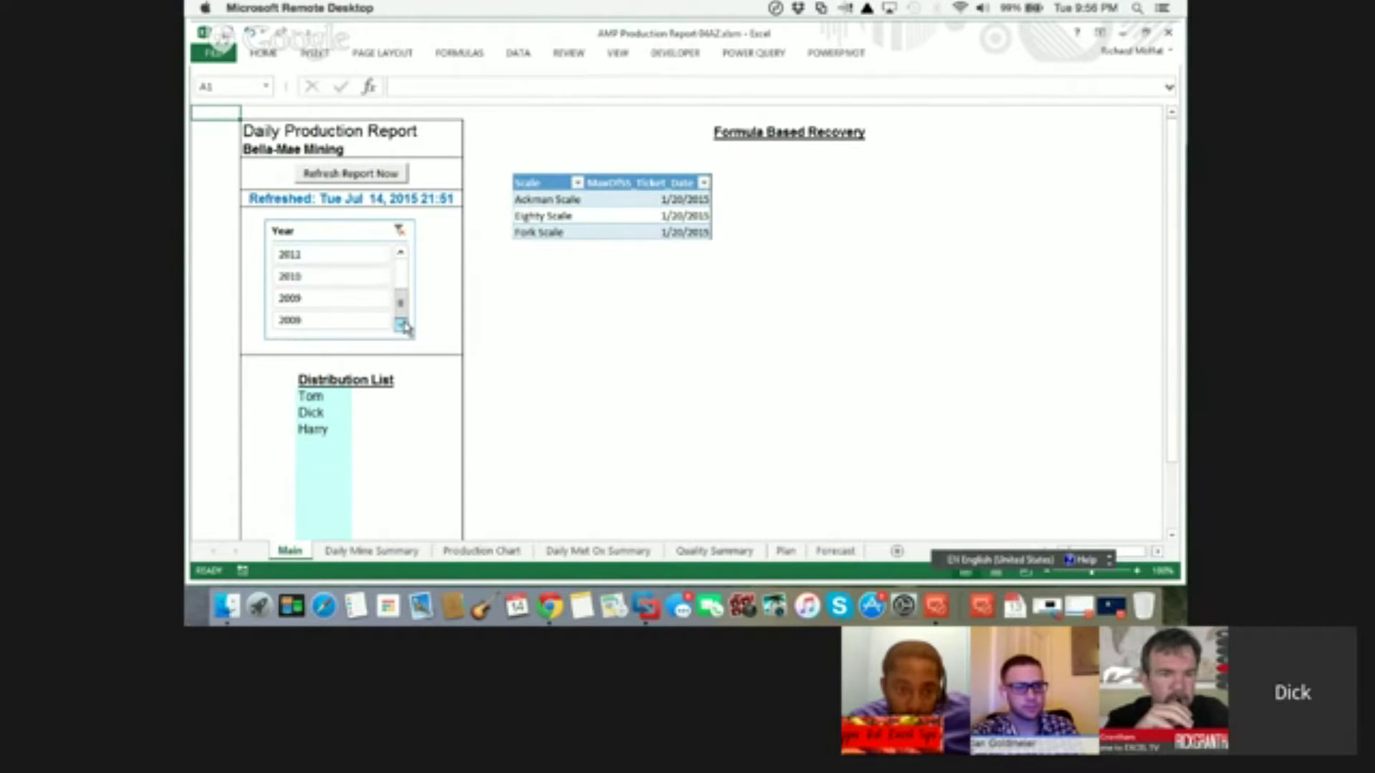
{"action": "left_click", "coordinate": [401, 254]}
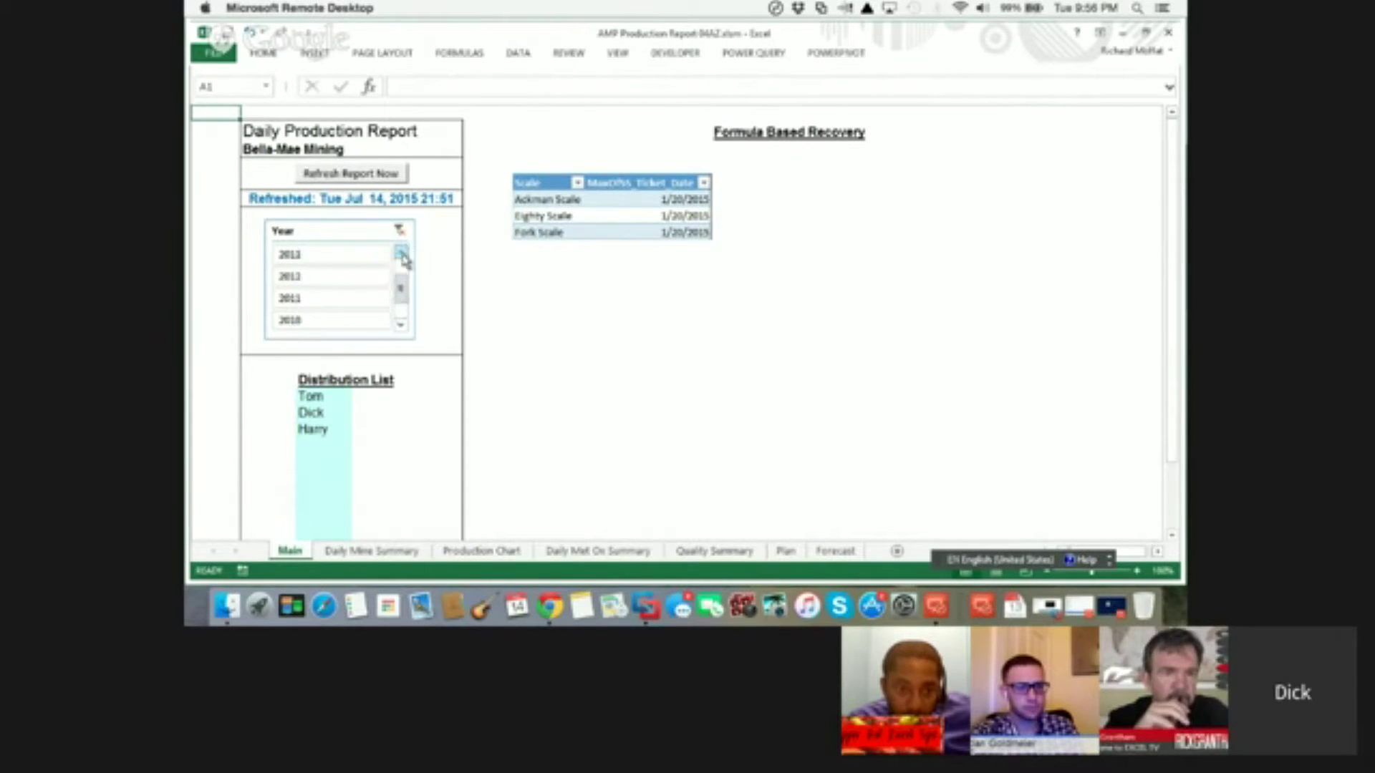
{"action": "left_click", "coordinate": [402, 255]}
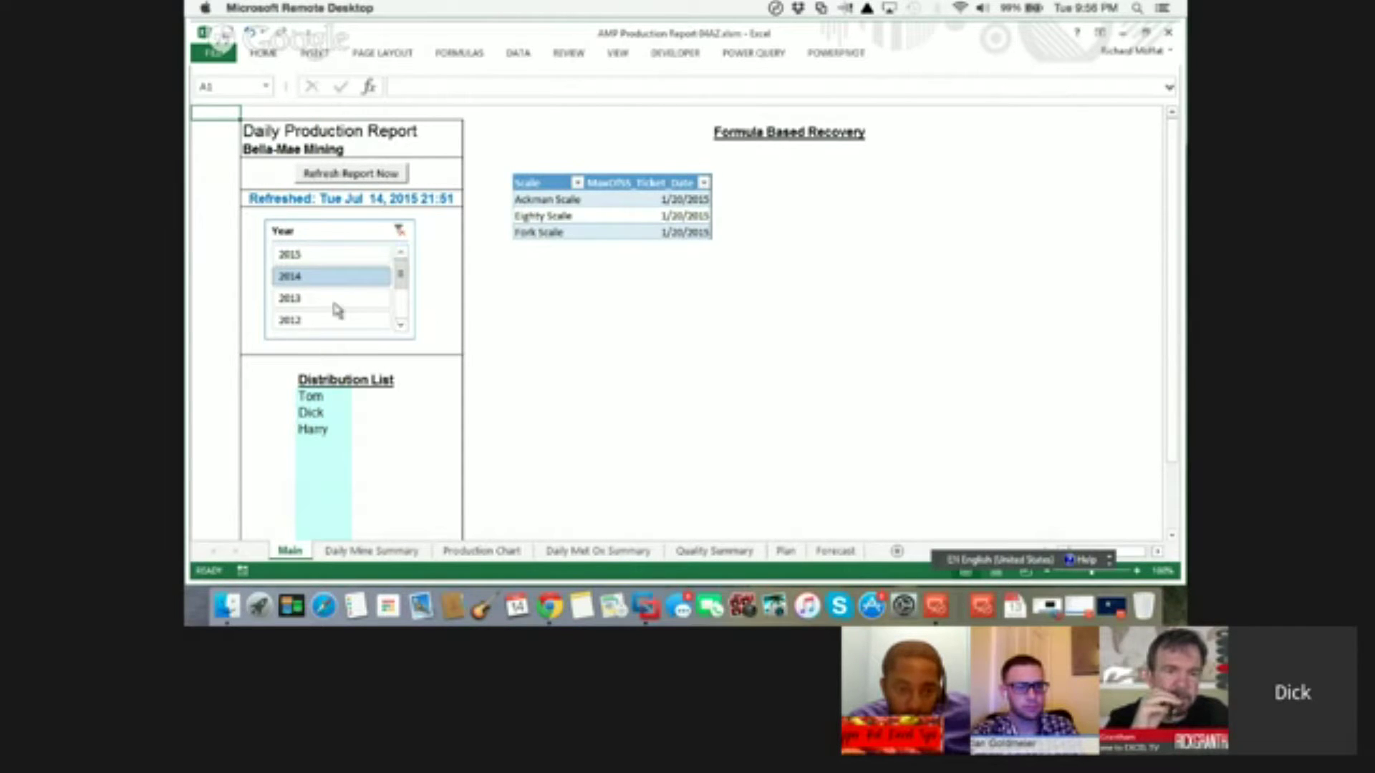
Set the report year to 2015 and dismiss the message boxes after the data refresh
{"action": "left_click", "coordinate": [299, 256]}
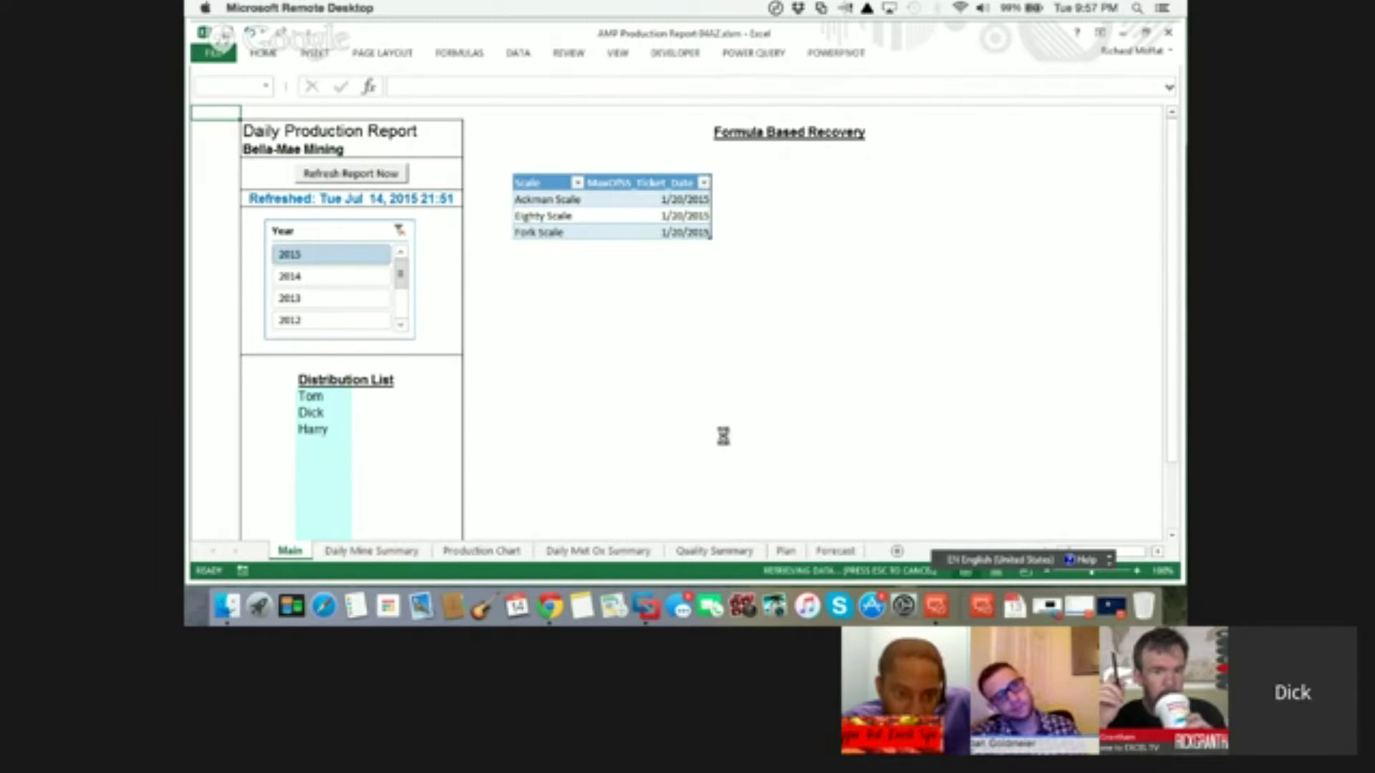
{"action": "left_click", "coordinate": [703, 369]}
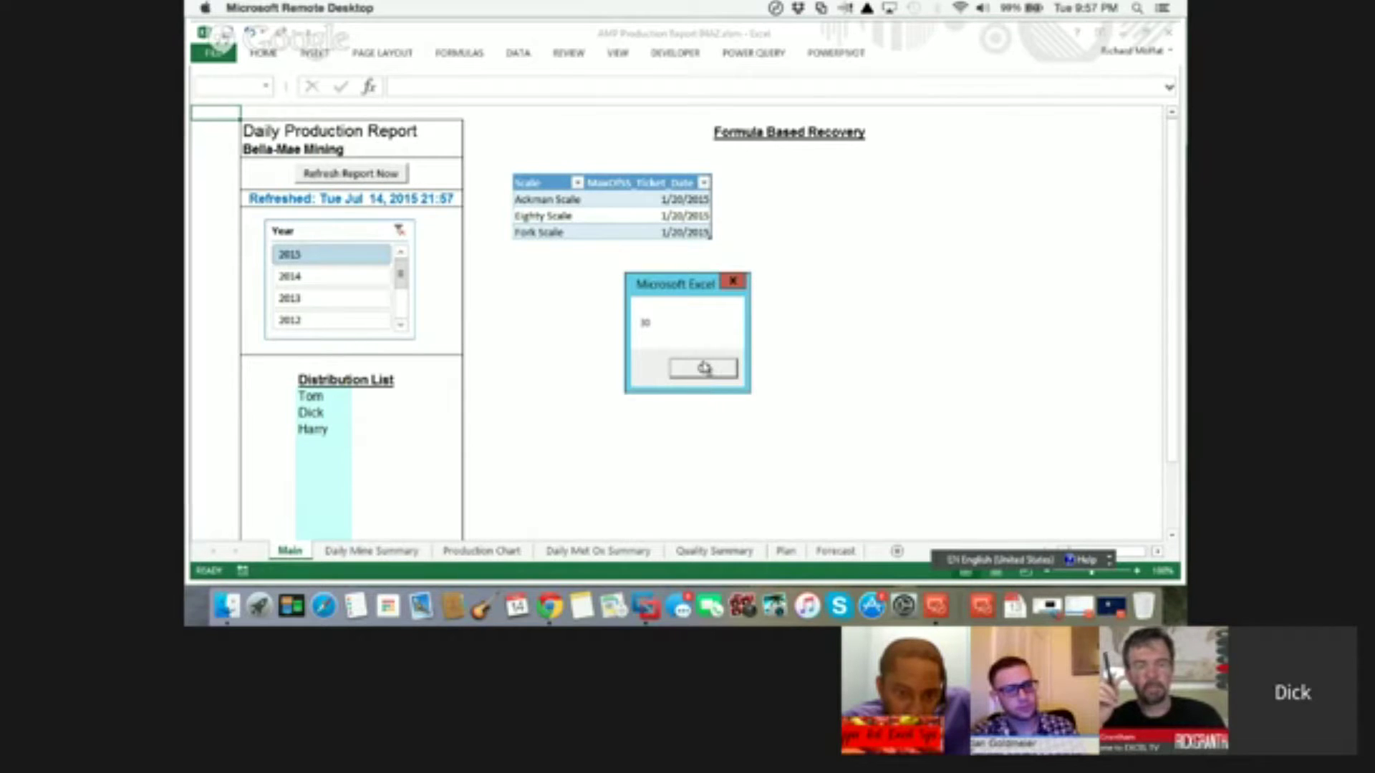
{"action": "left_click", "coordinate": [724, 371]}
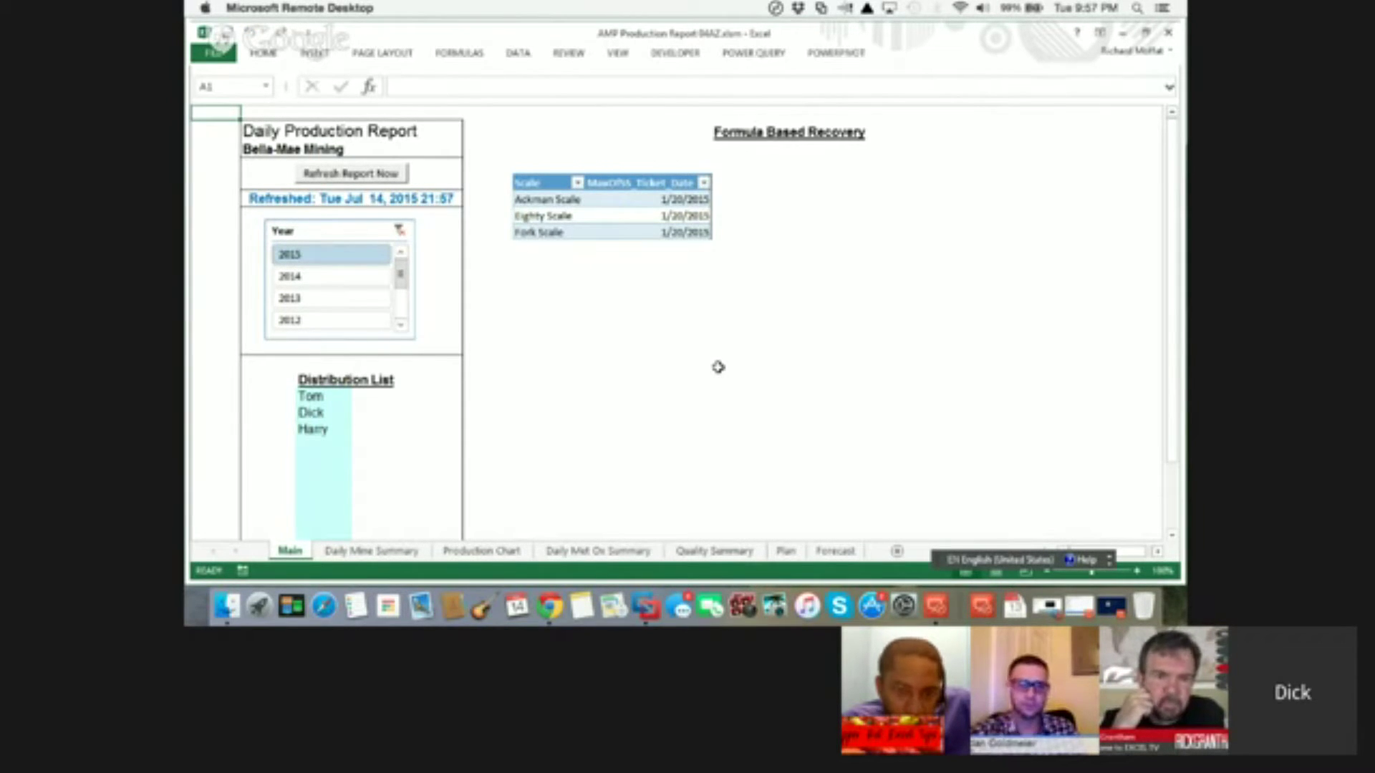
{"action": "left_click", "coordinate": [676, 53]}
{"action": "key", "text": "Escape"}
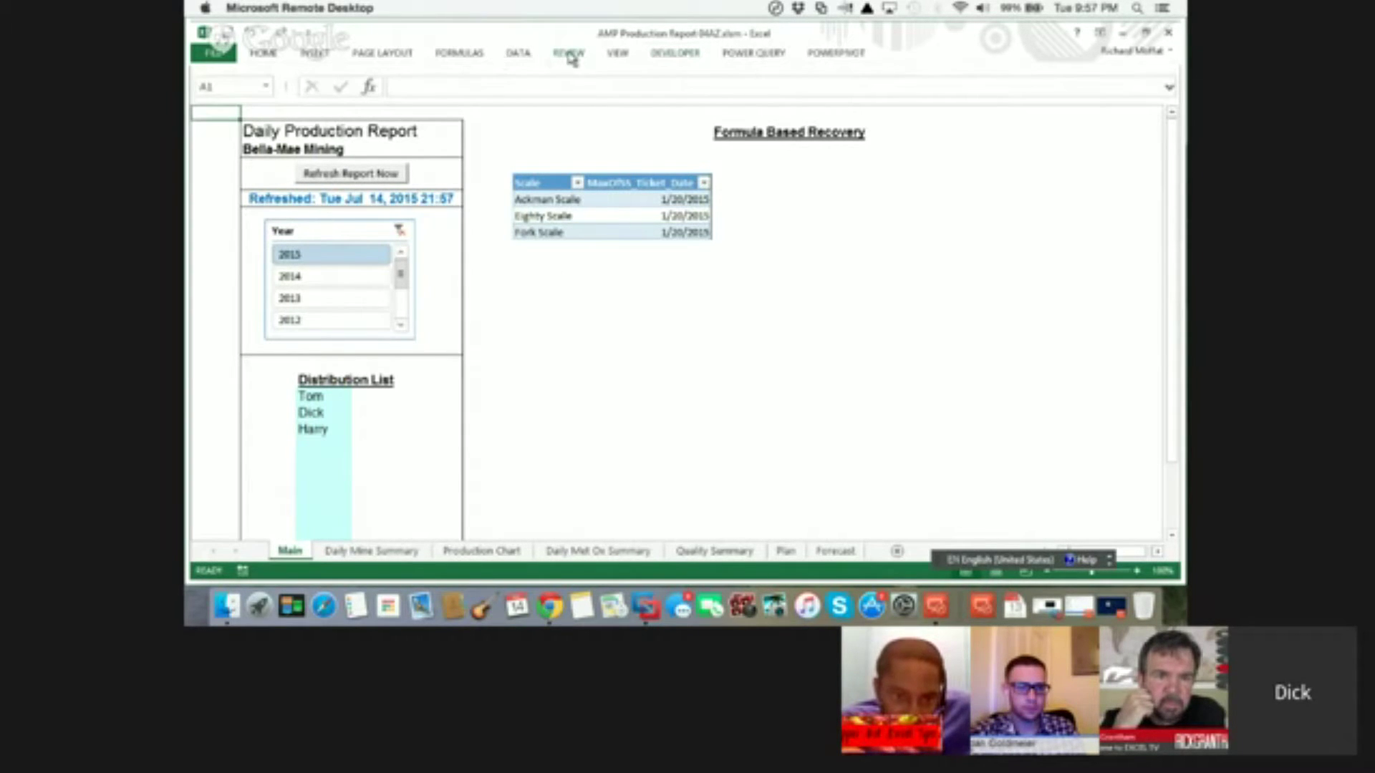
{"action": "left_click", "coordinate": [570, 54]}
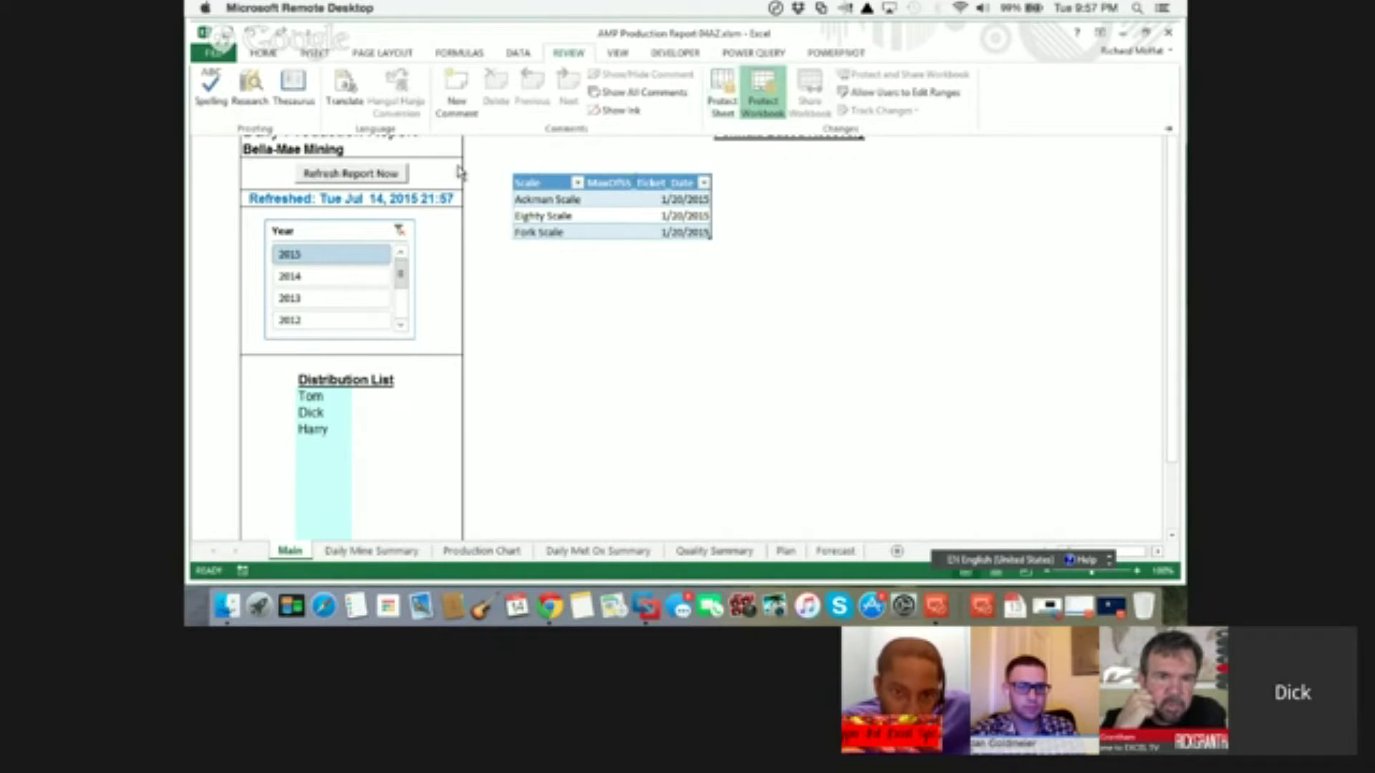
List the workbook's existing connections, examine the definition of the TruckSummary connection, and close the dialogs without changes
{"action": "left_click", "coordinate": [518, 53]}
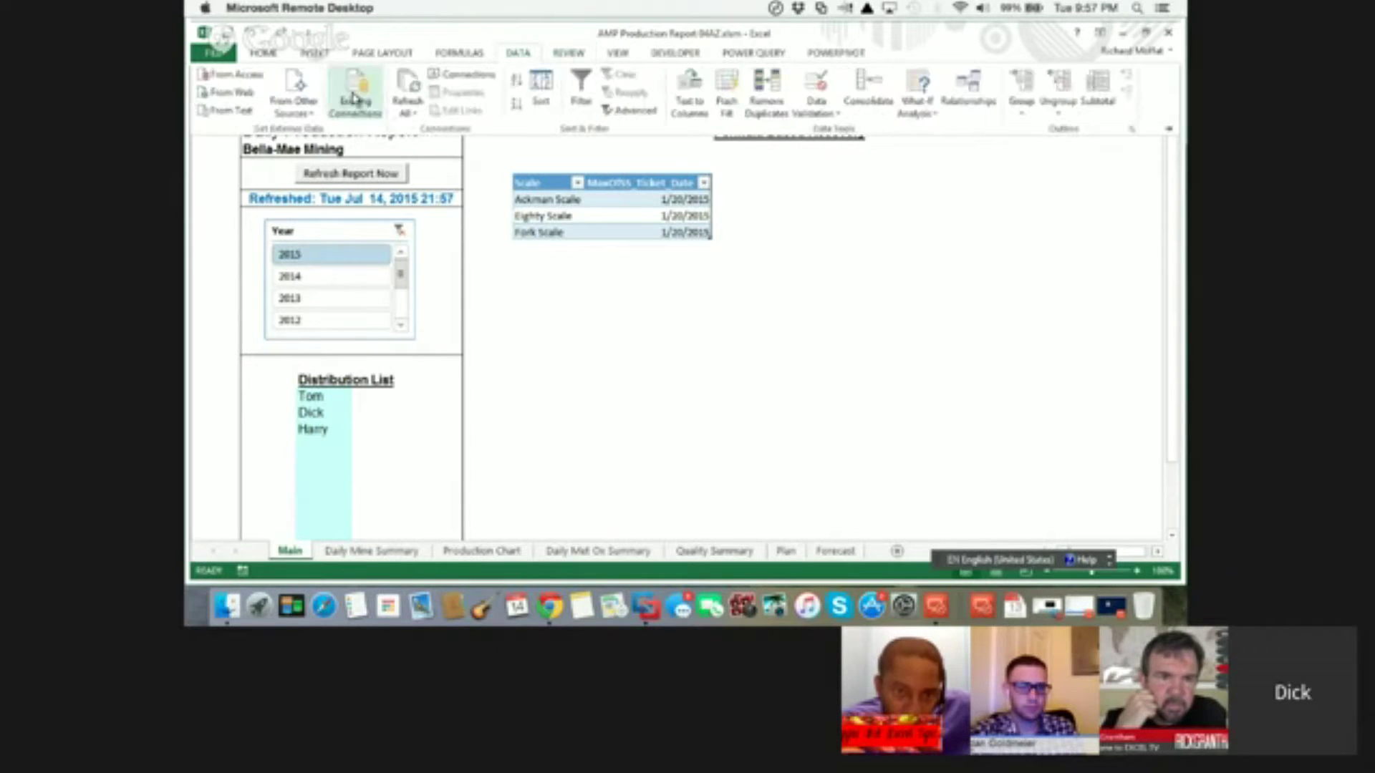
{"action": "left_click", "coordinate": [353, 98]}
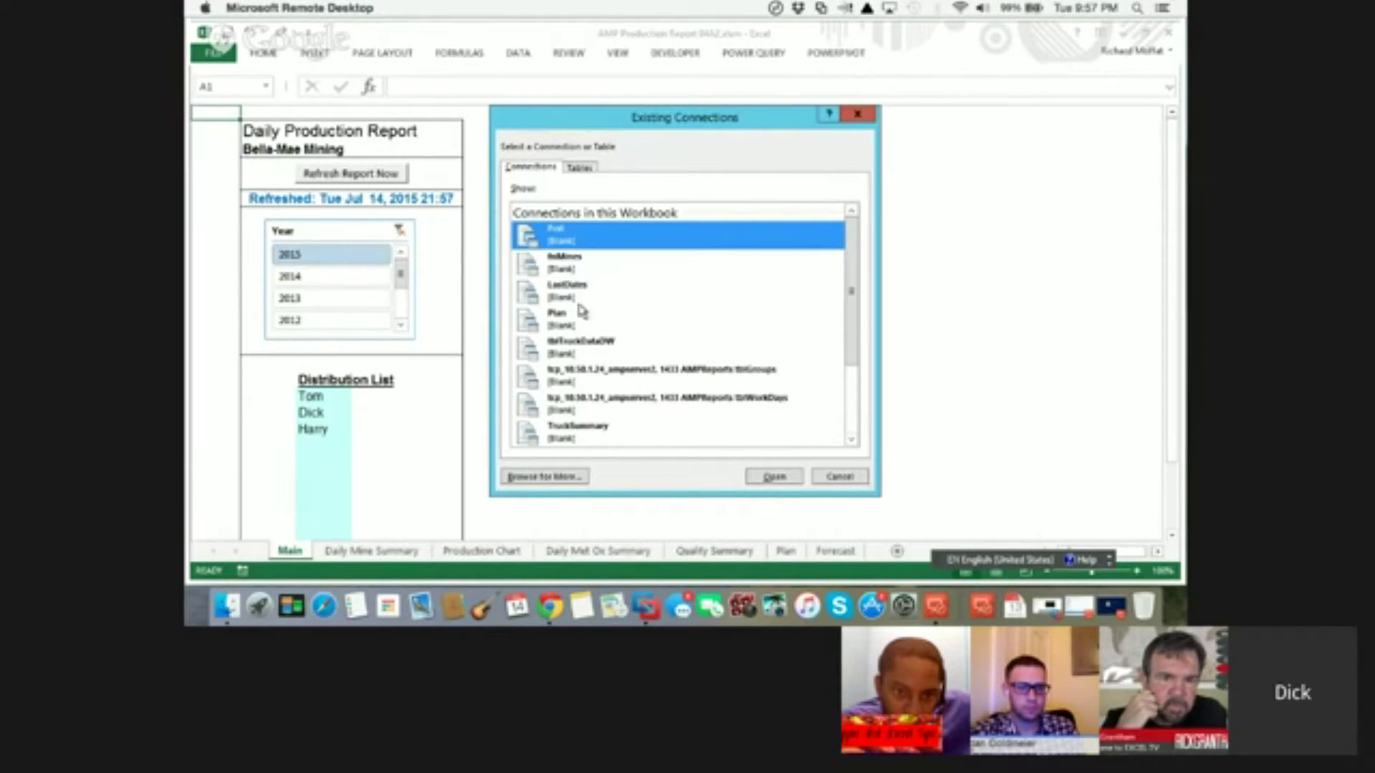
{"action": "left_click", "coordinate": [579, 304]}
{"action": "scroll", "coordinate": [578, 402], "scroll_direction": "down", "scroll_amount": 2}
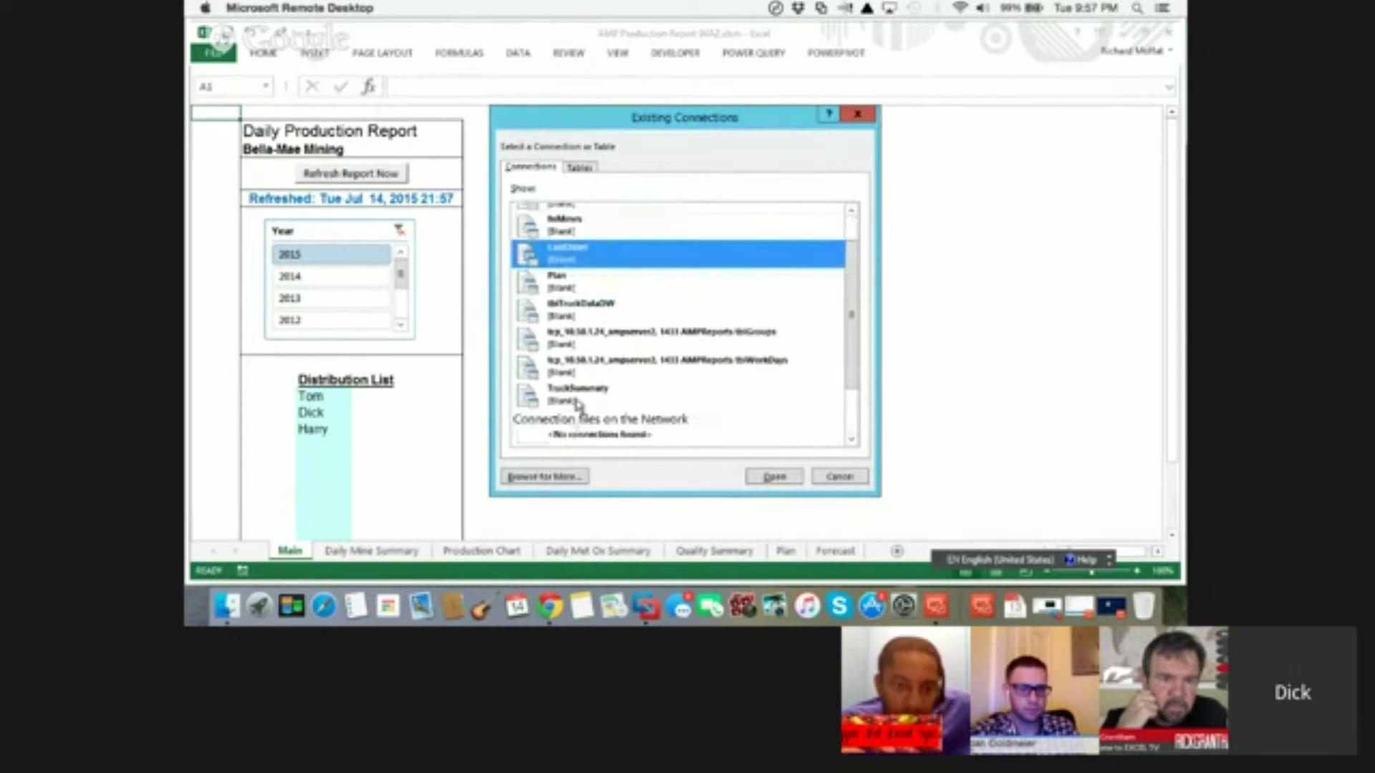
{"action": "right_click", "coordinate": [579, 402]}
{"action": "left_click", "coordinate": [616, 410]}
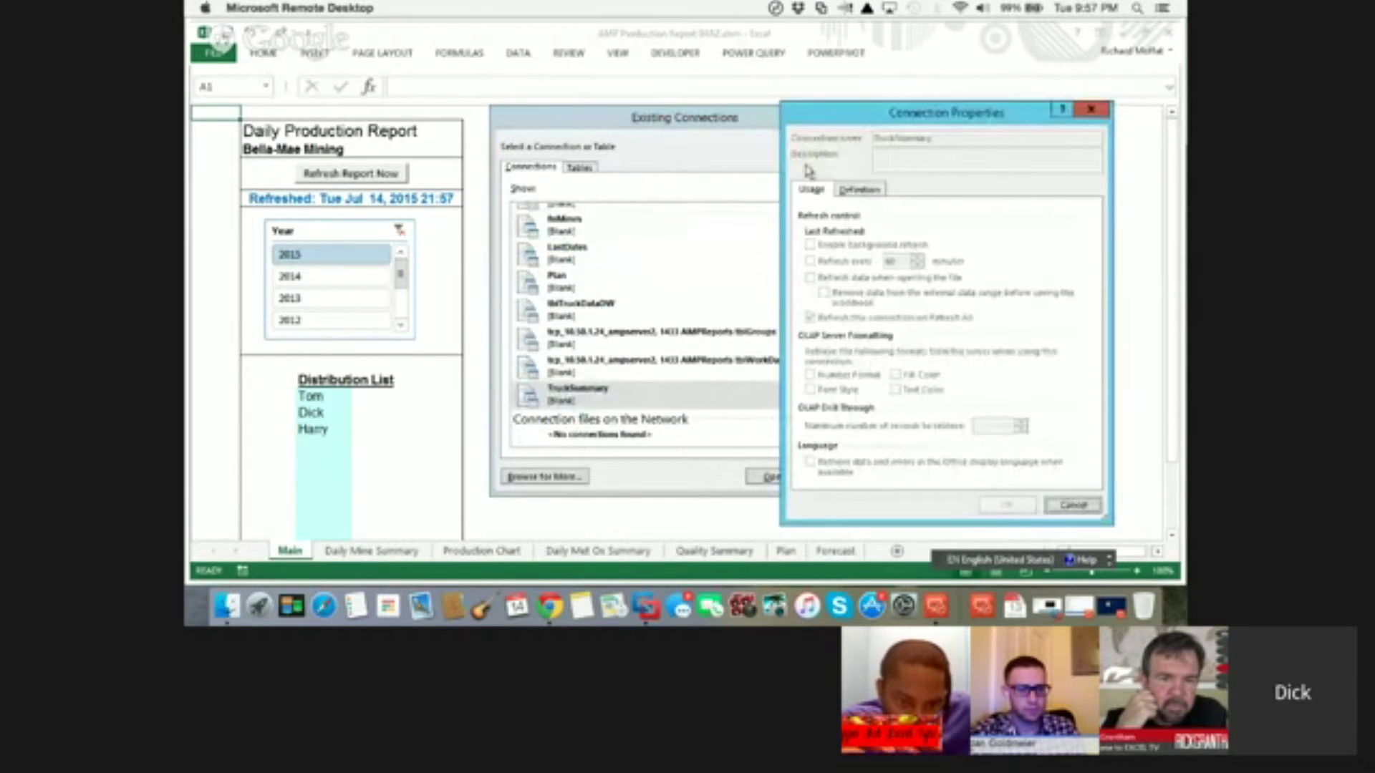
{"action": "left_click", "coordinate": [859, 189]}
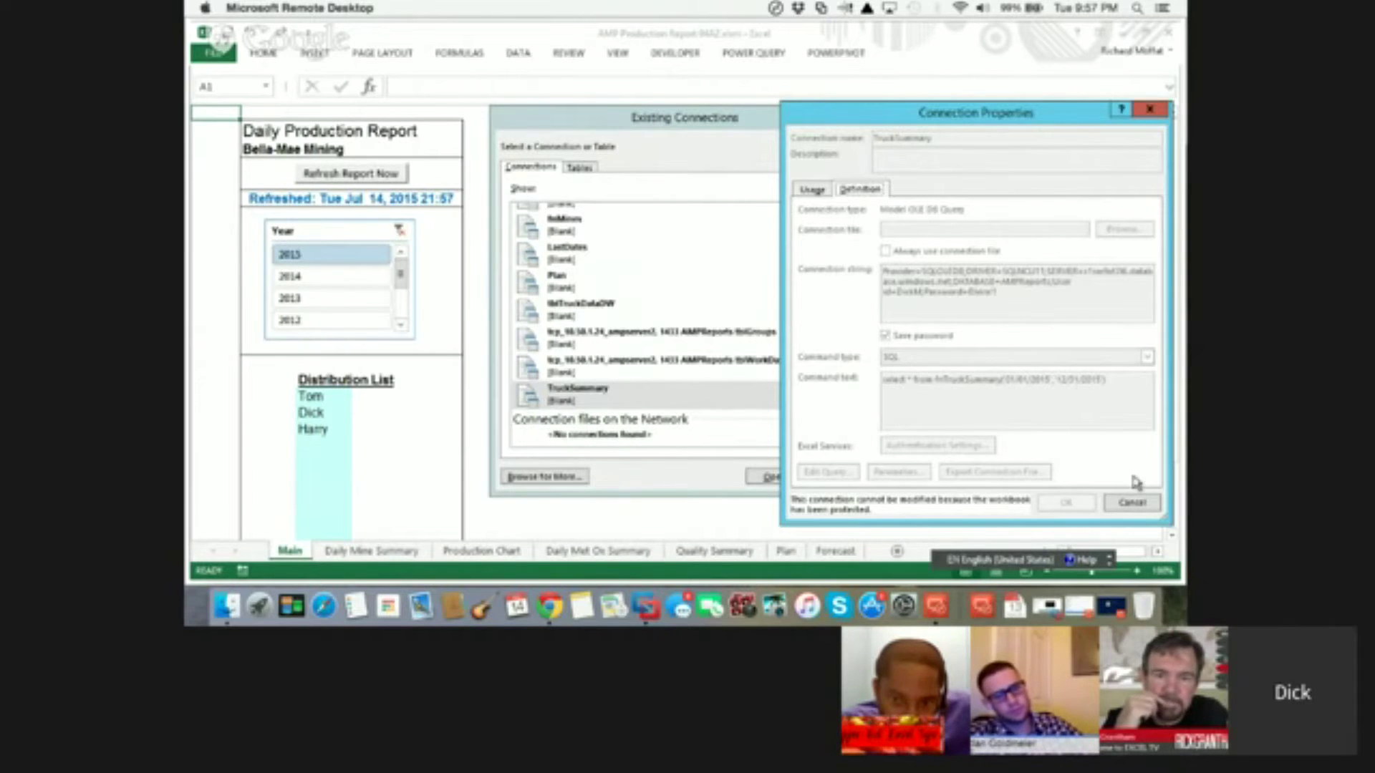
{"action": "left_click", "coordinate": [1138, 506]}
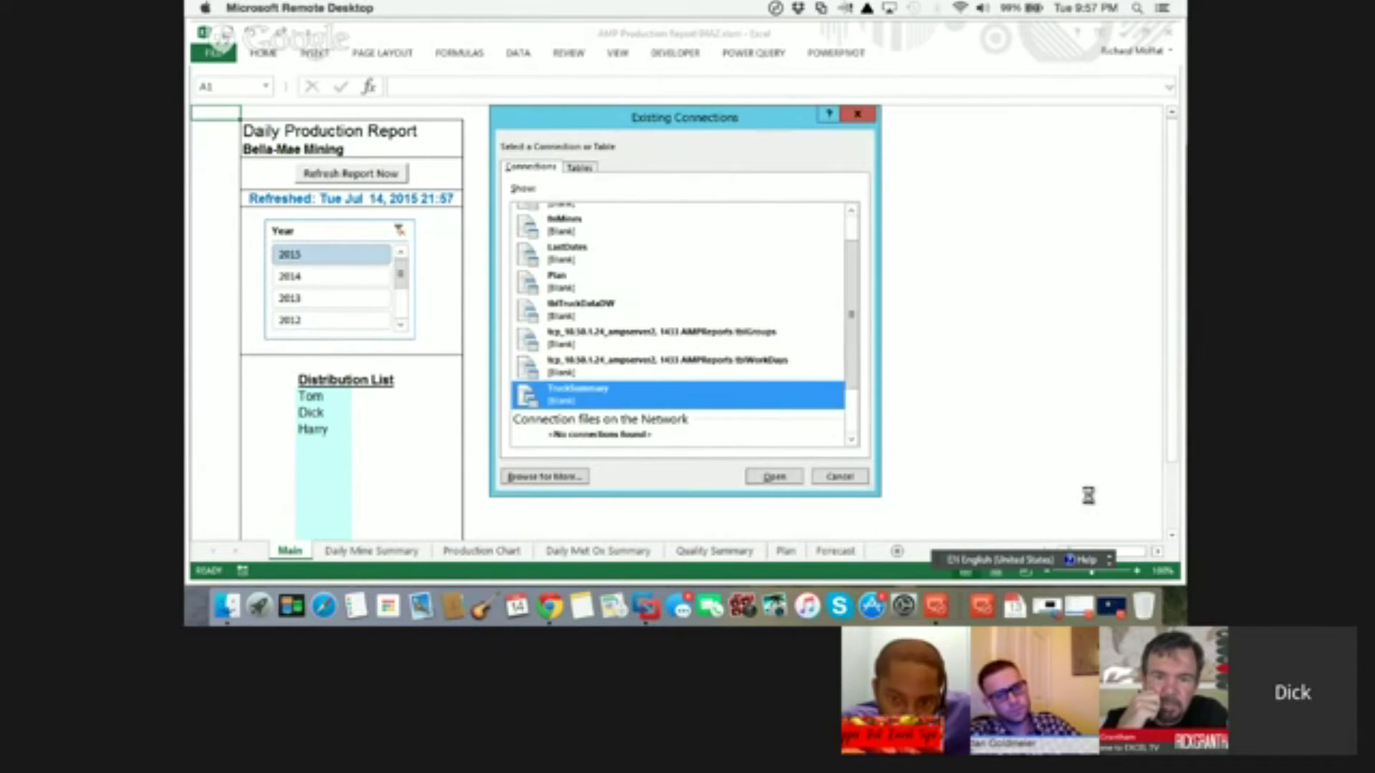
{"action": "left_click", "coordinate": [836, 475]}
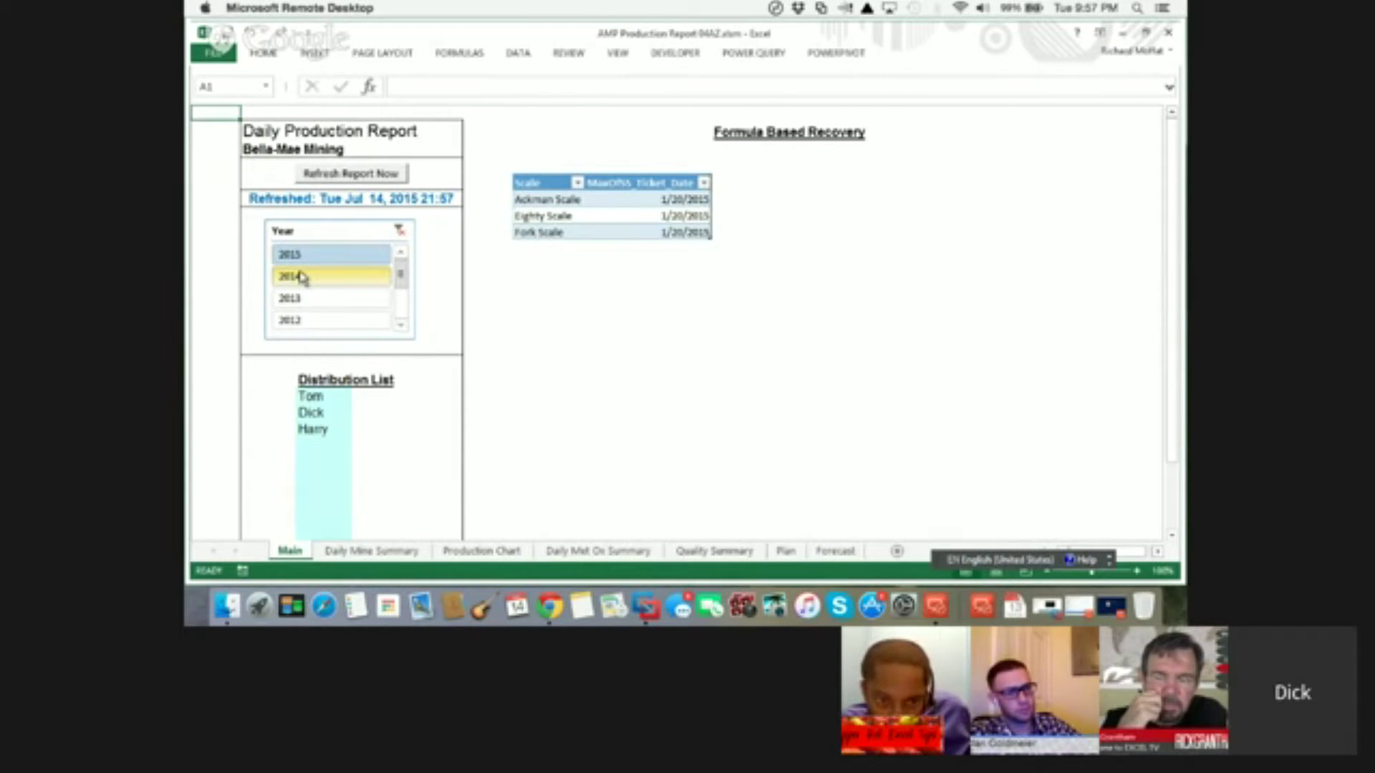
Remove the workbook protection so that hidden sheets can be unhidden
{"action": "right_click", "coordinate": [292, 557]}
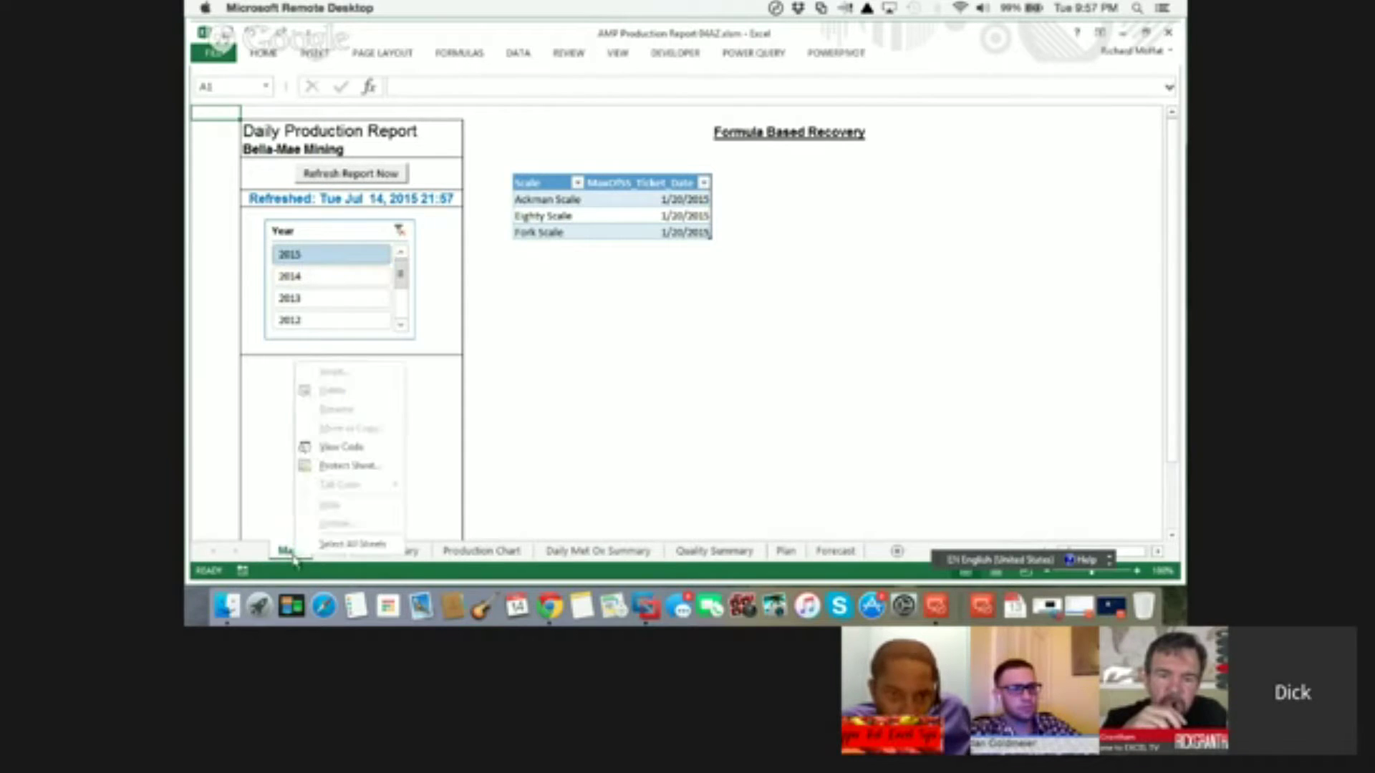
{"action": "left_click", "coordinate": [580, 53]}
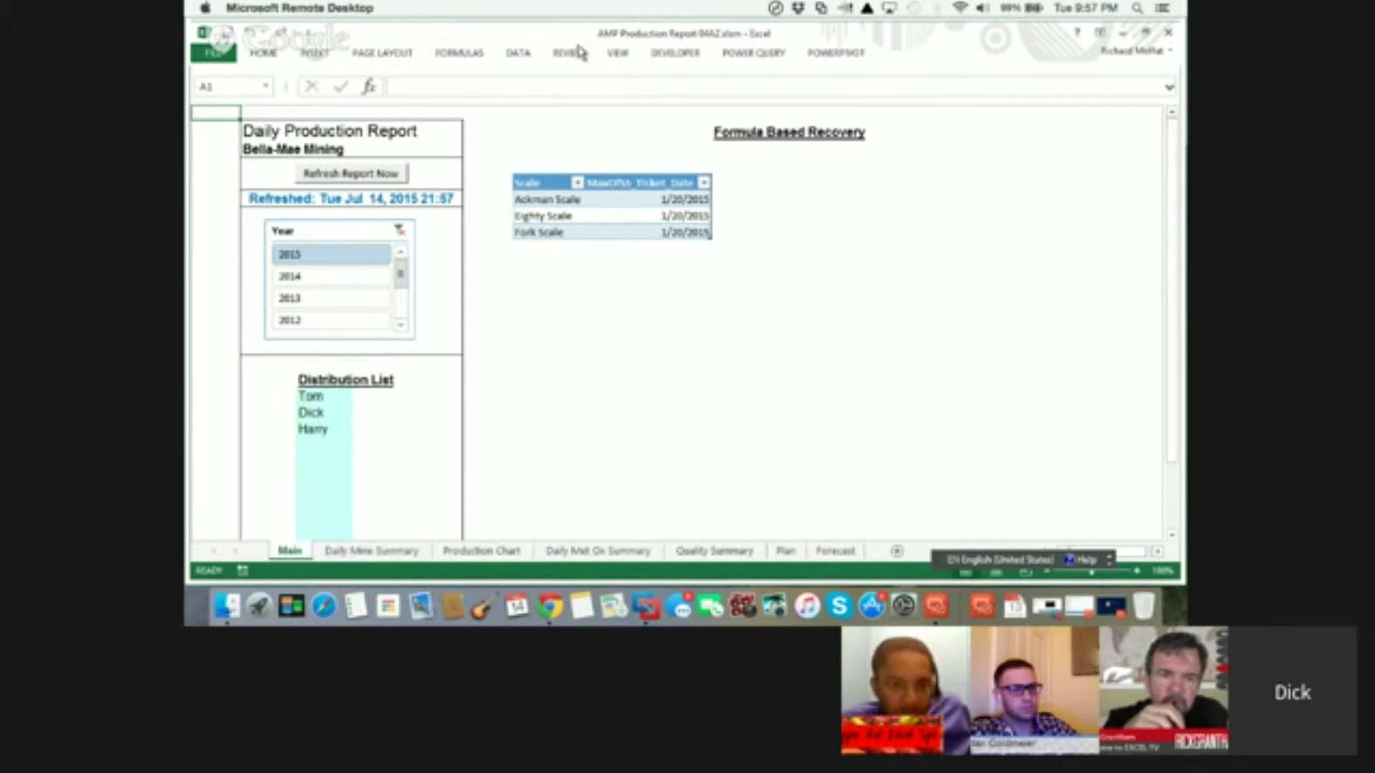
{"action": "left_click", "coordinate": [581, 53]}
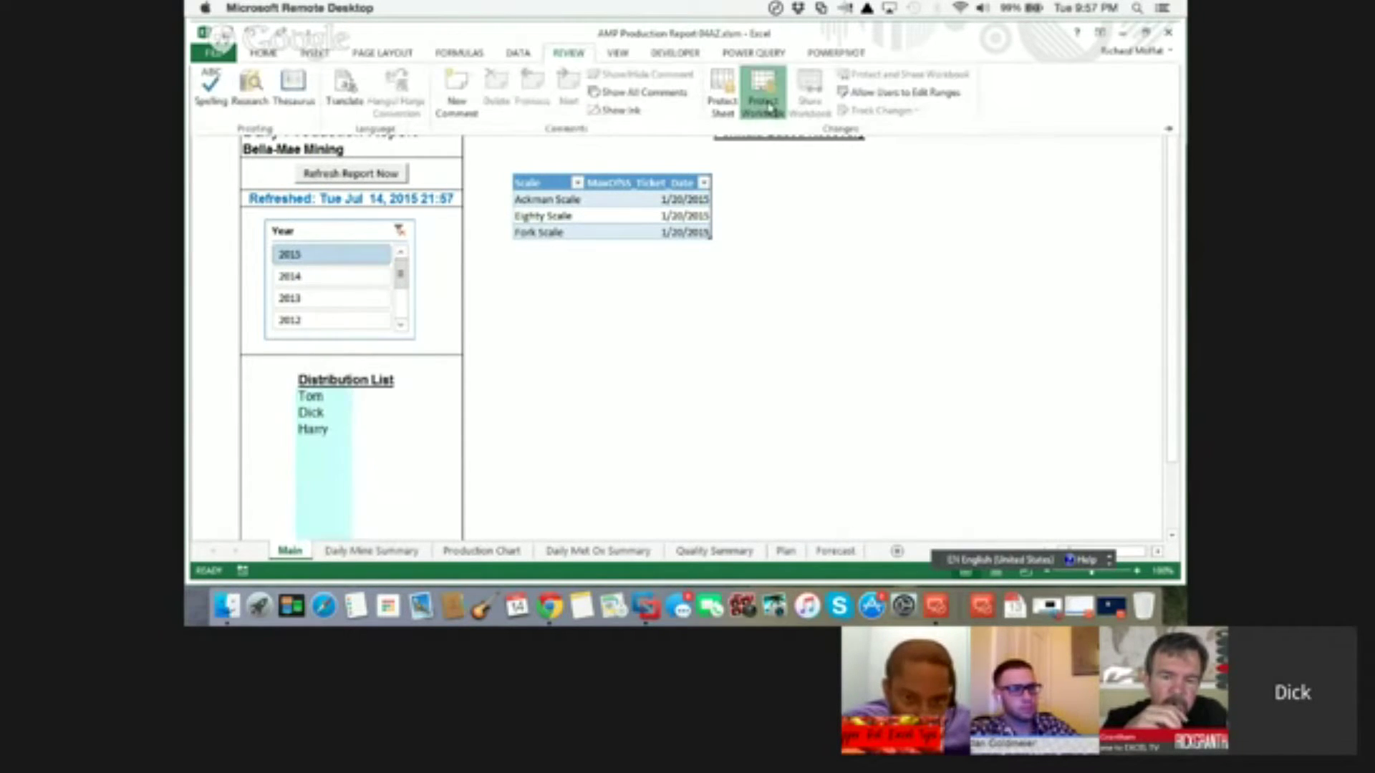
Unhide the Connections sheet
{"action": "right_click", "coordinate": [298, 551]}
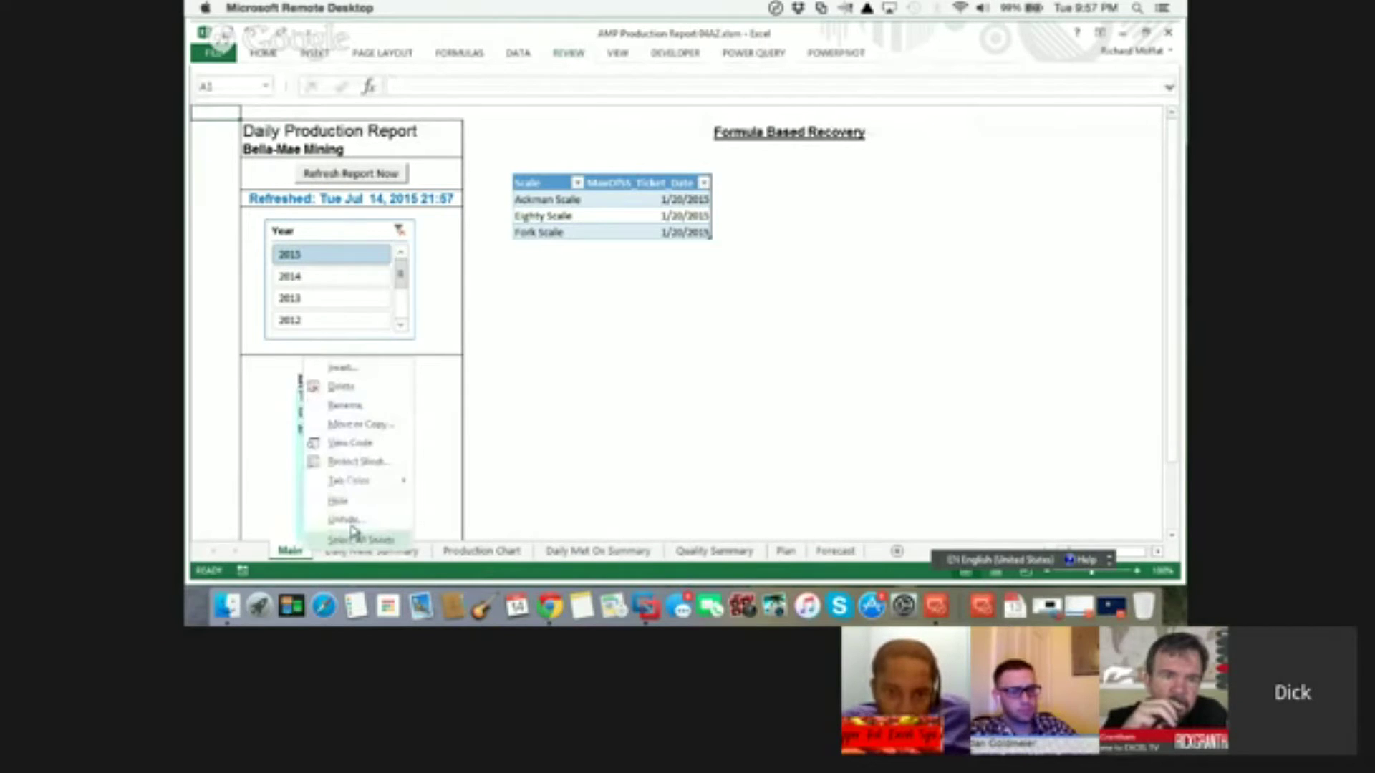
{"action": "left_click", "coordinate": [351, 522]}
{"action": "key", "text": "Escape"}
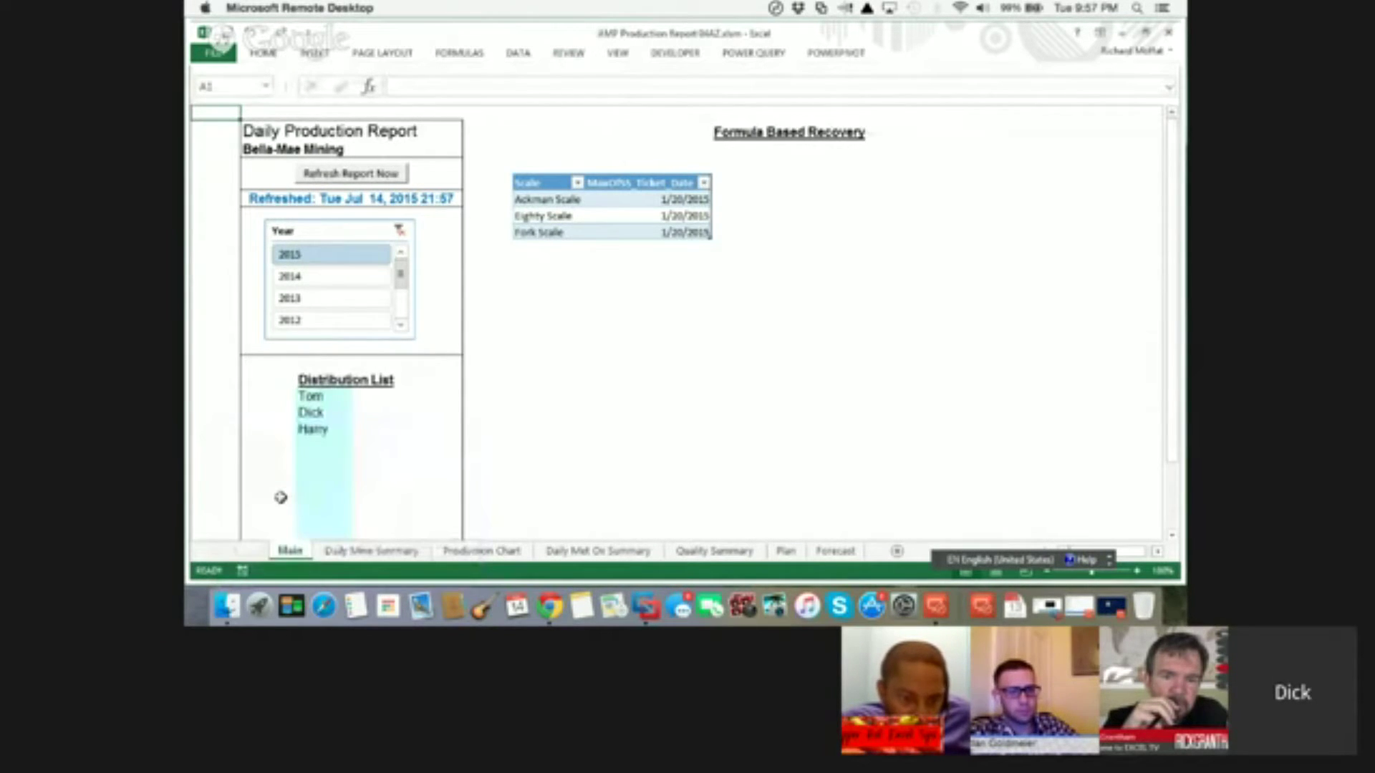
{"action": "left_click", "coordinate": [492, 328]}
Go through the CommandText entries of the connections table row by row, starting with the Fcst connection
{"action": "key", "text": "Right"}
{"action": "key", "text": "Up"}
{"action": "key", "text": "Up"}
{"action": "key", "text": "Up"}
{"action": "key", "text": "Up"}
{"action": "key", "text": "Up"}
{"action": "key", "text": "Up"}
{"action": "key", "text": "Up"}
{"action": "key", "text": "Up"}
{"action": "key", "text": "Up"}
{"action": "key", "text": "Up"}
{"action": "key", "text": "Up"}
{"action": "key", "text": "Up"}
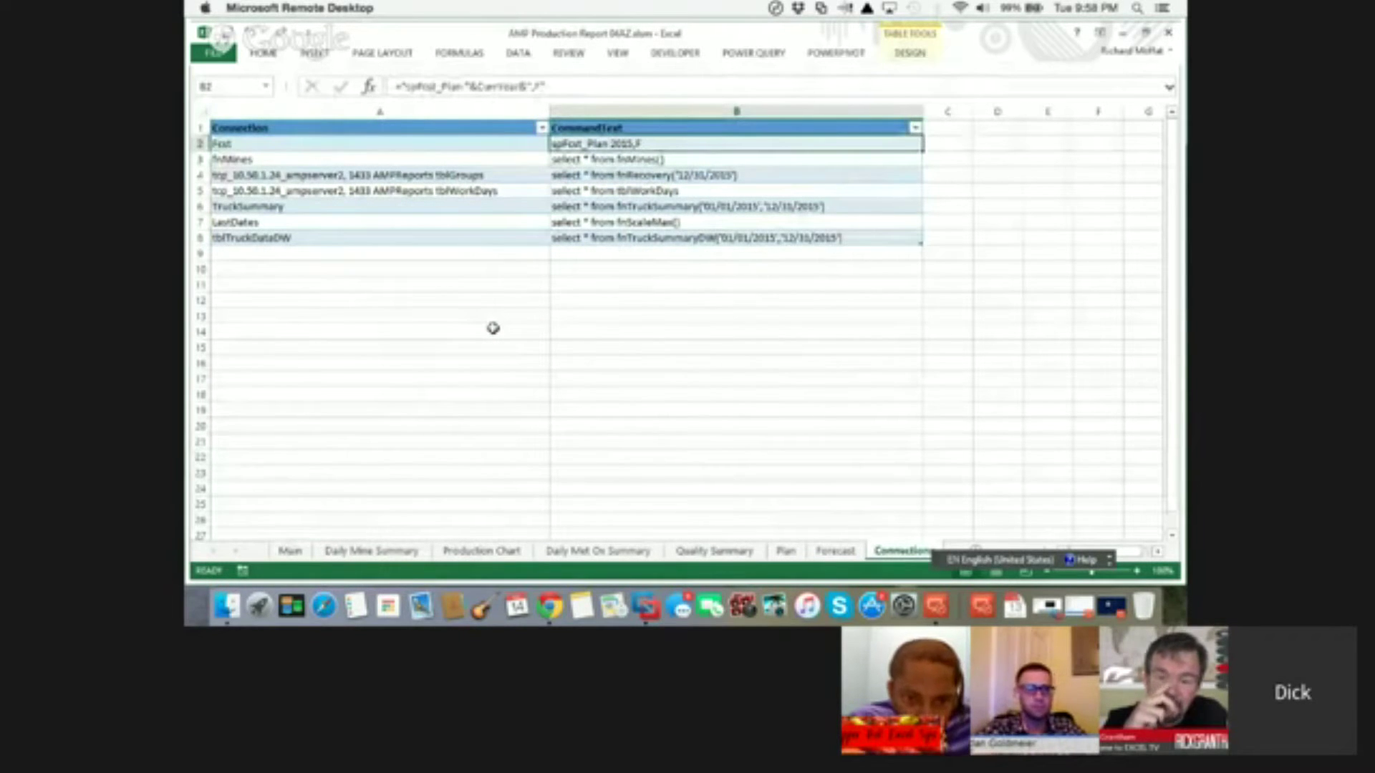
{"action": "key", "text": "Down"}
{"action": "key", "text": "Down"}
{"action": "key", "text": "Down"}
{"action": "key", "text": "Down"}
{"action": "key", "text": "Down"}
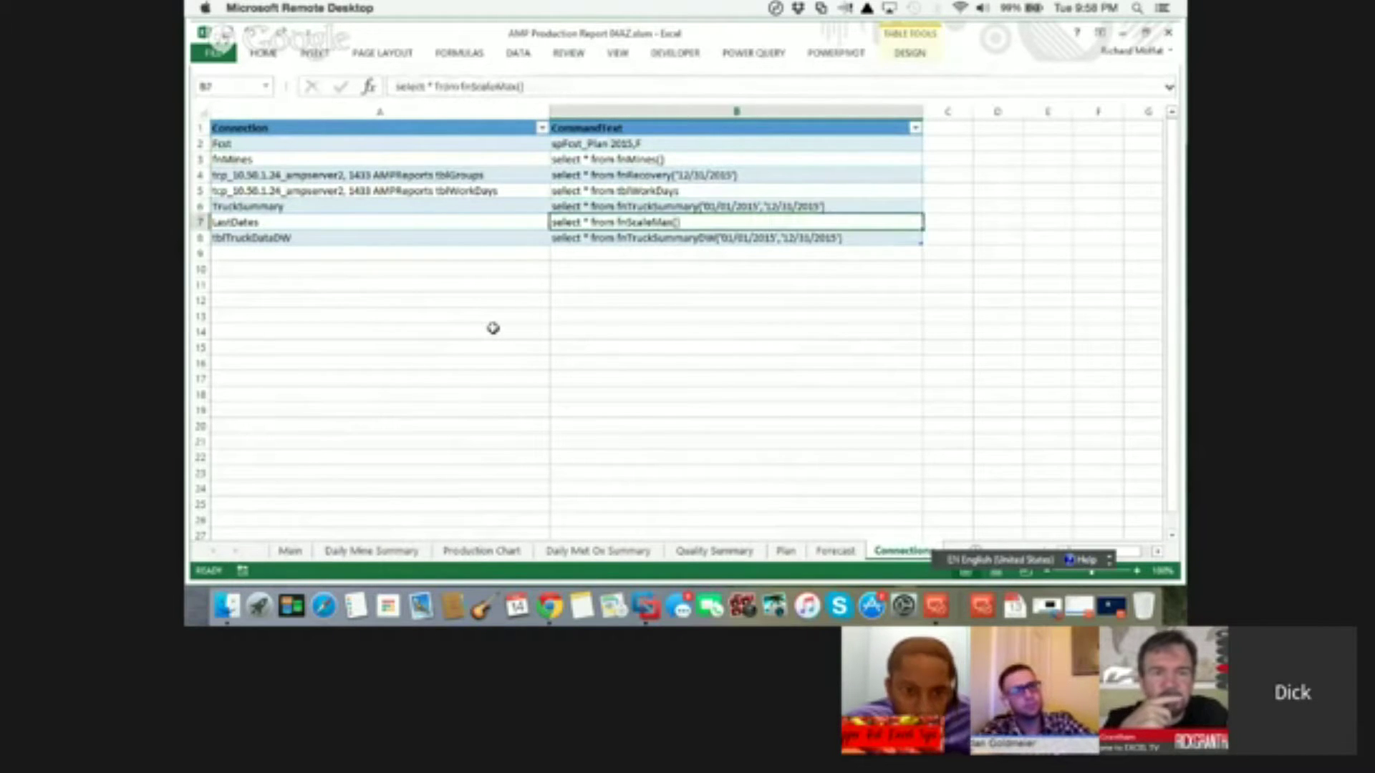
{"action": "key", "text": "Down"}
{"action": "key", "text": "Down"}
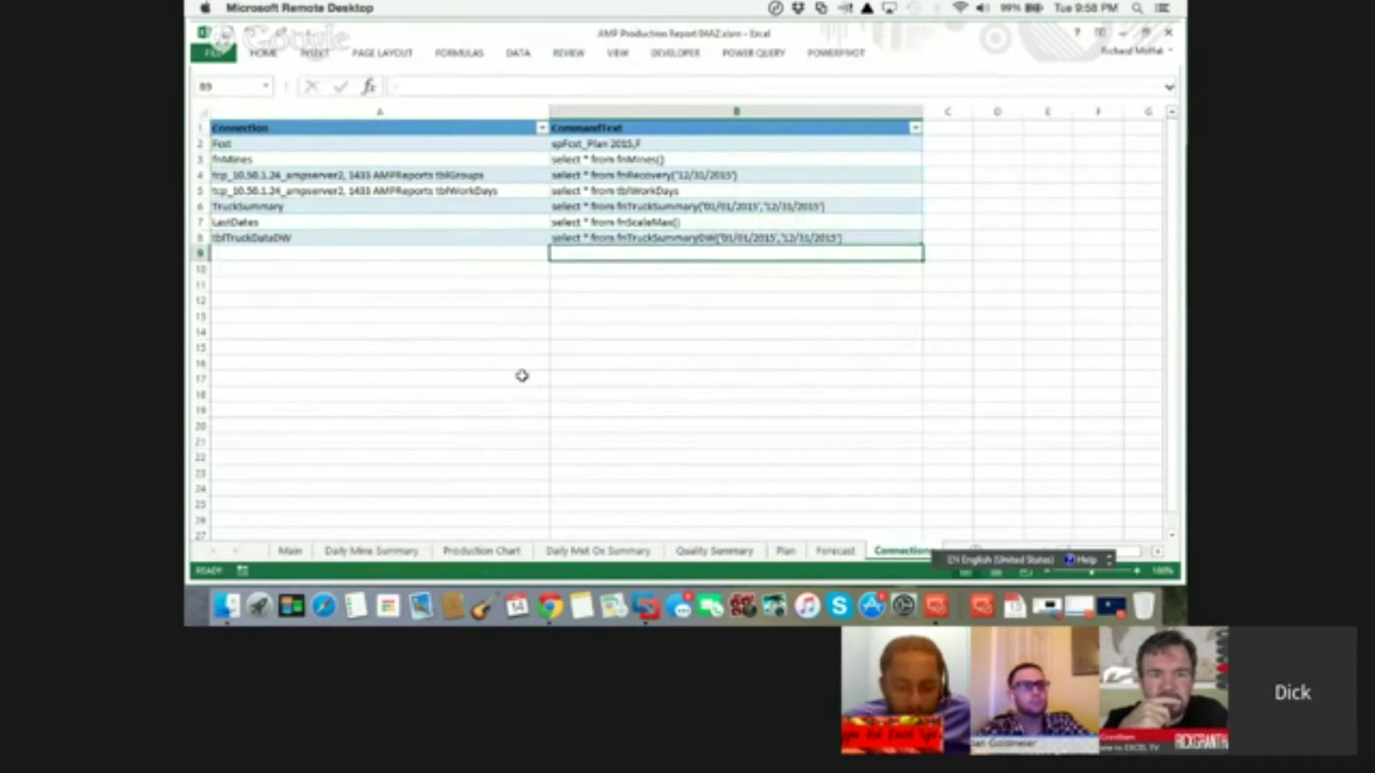
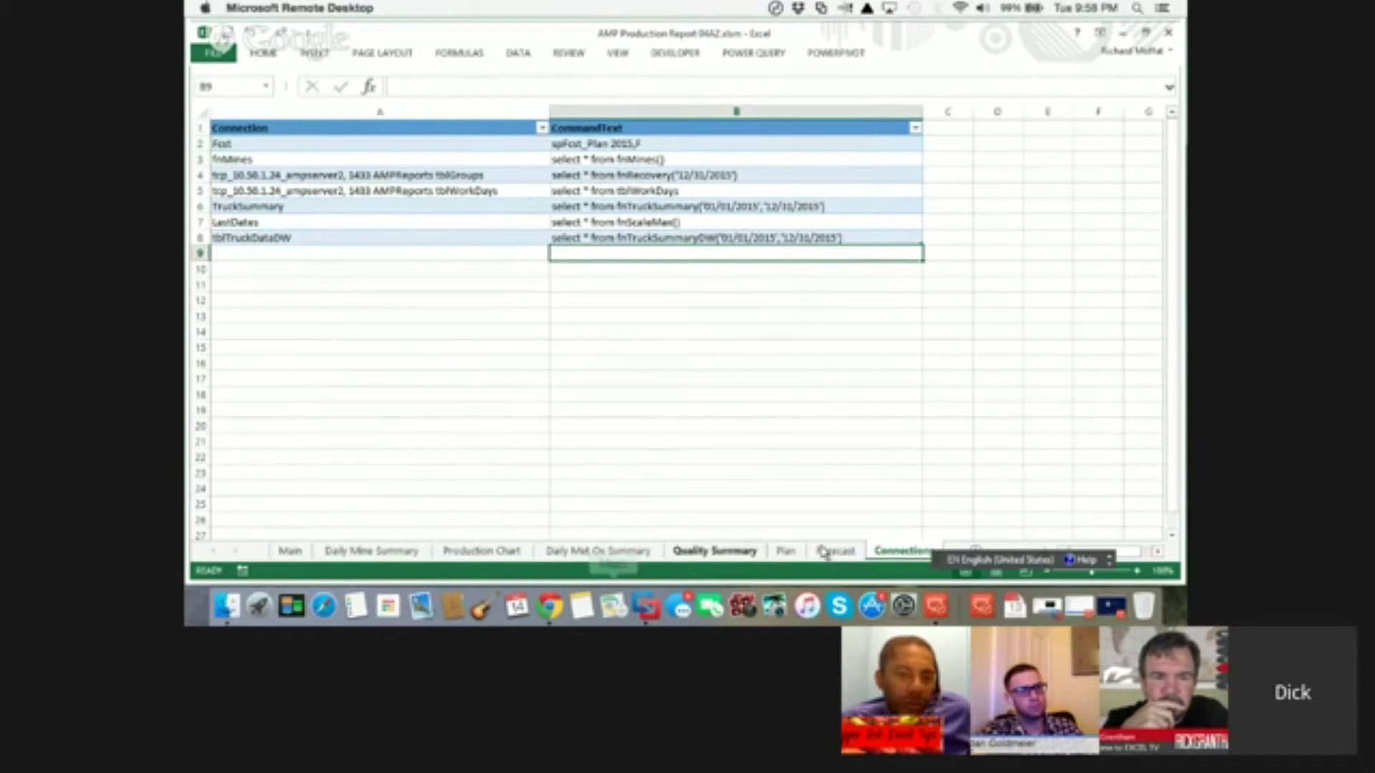
Hide the Connections sheet again
{"action": "right_click", "coordinate": [905, 558]}
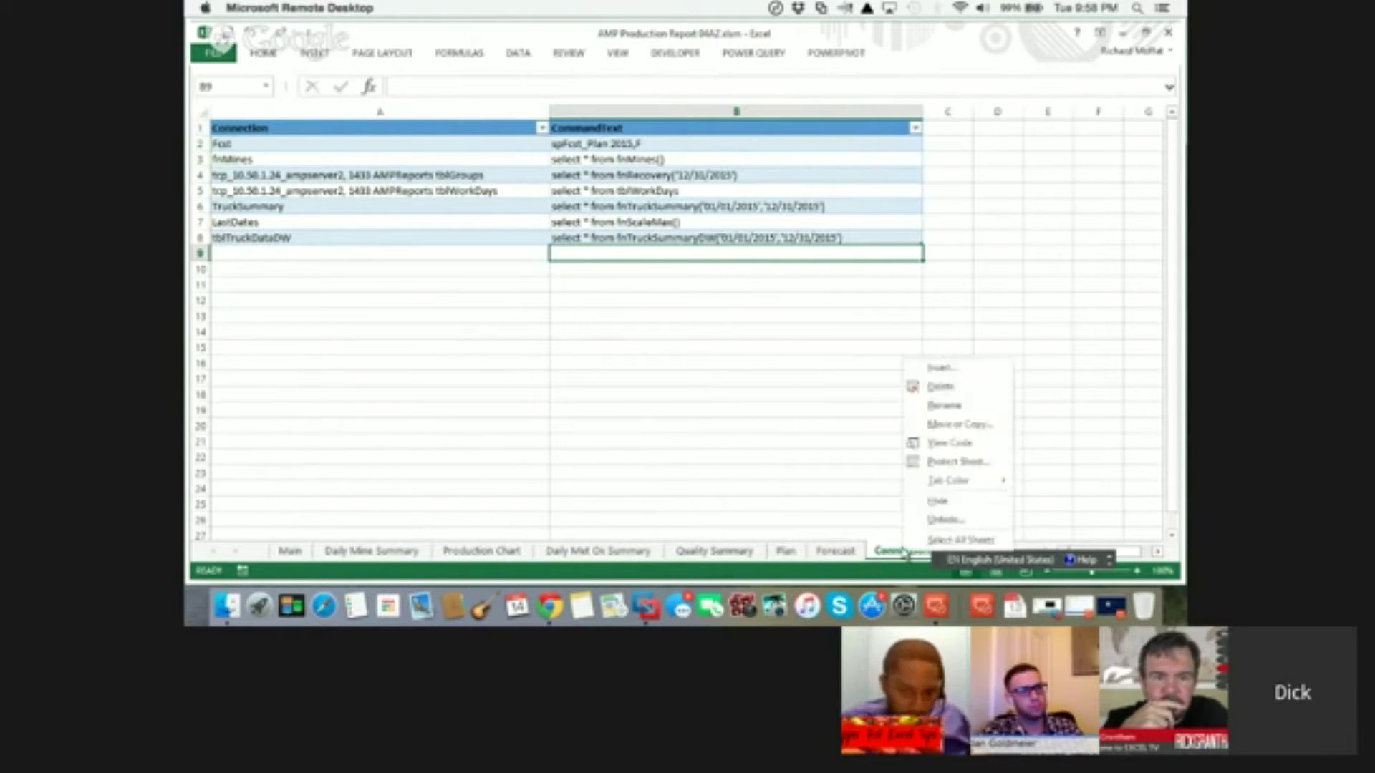
{"action": "left_click", "coordinate": [947, 497]}
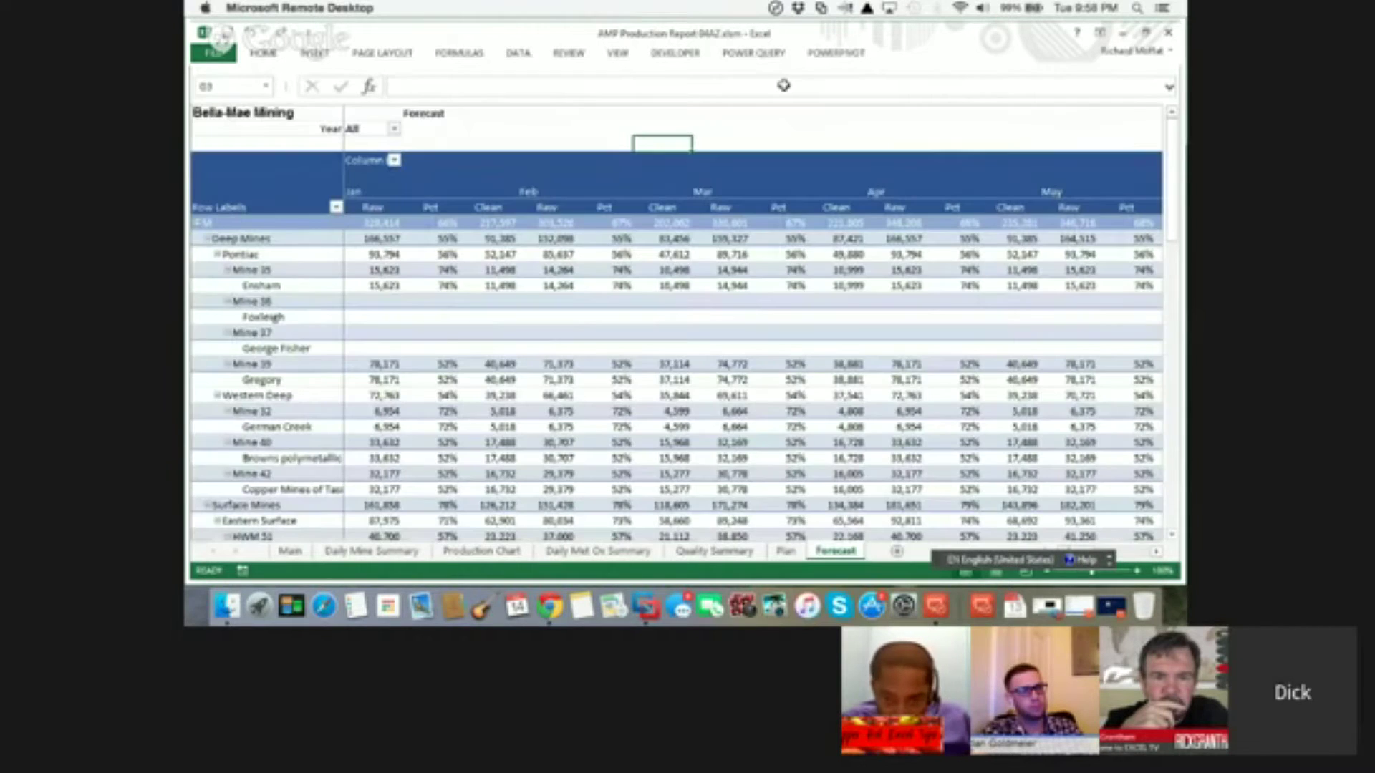
Open the workbook's VBA code and examine the loop in RefreshConnects that runs through the tblConnections table
{"action": "key", "text": "alt+F11"}
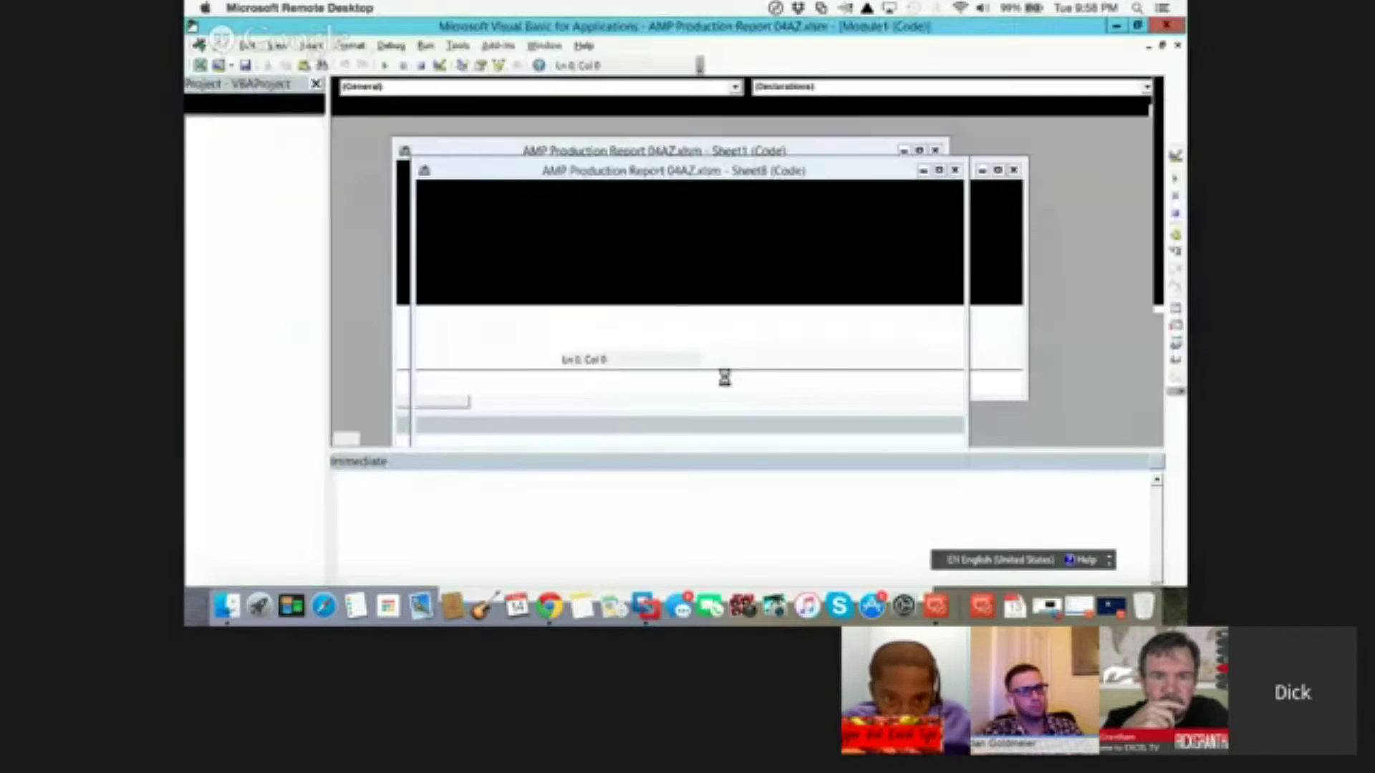
{"action": "left_click", "coordinate": [1149, 456]}
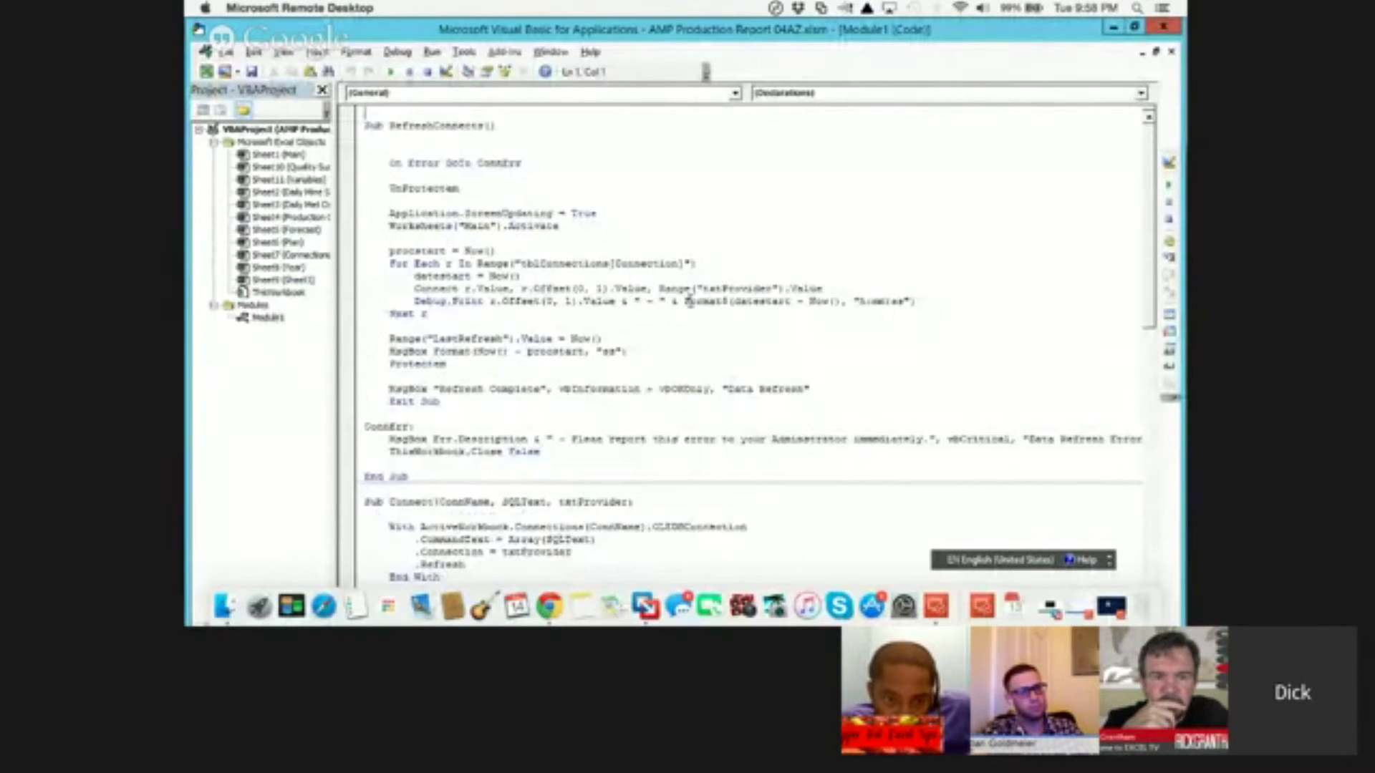
{"action": "scroll", "coordinate": [681, 301], "scroll_direction": "down", "scroll_amount": 1}
{"action": "left_click_drag", "start_coordinate": [389, 227], "coordinate": [687, 282]}
{"action": "scroll", "coordinate": [687, 408], "scroll_direction": "down", "scroll_amount": 2}
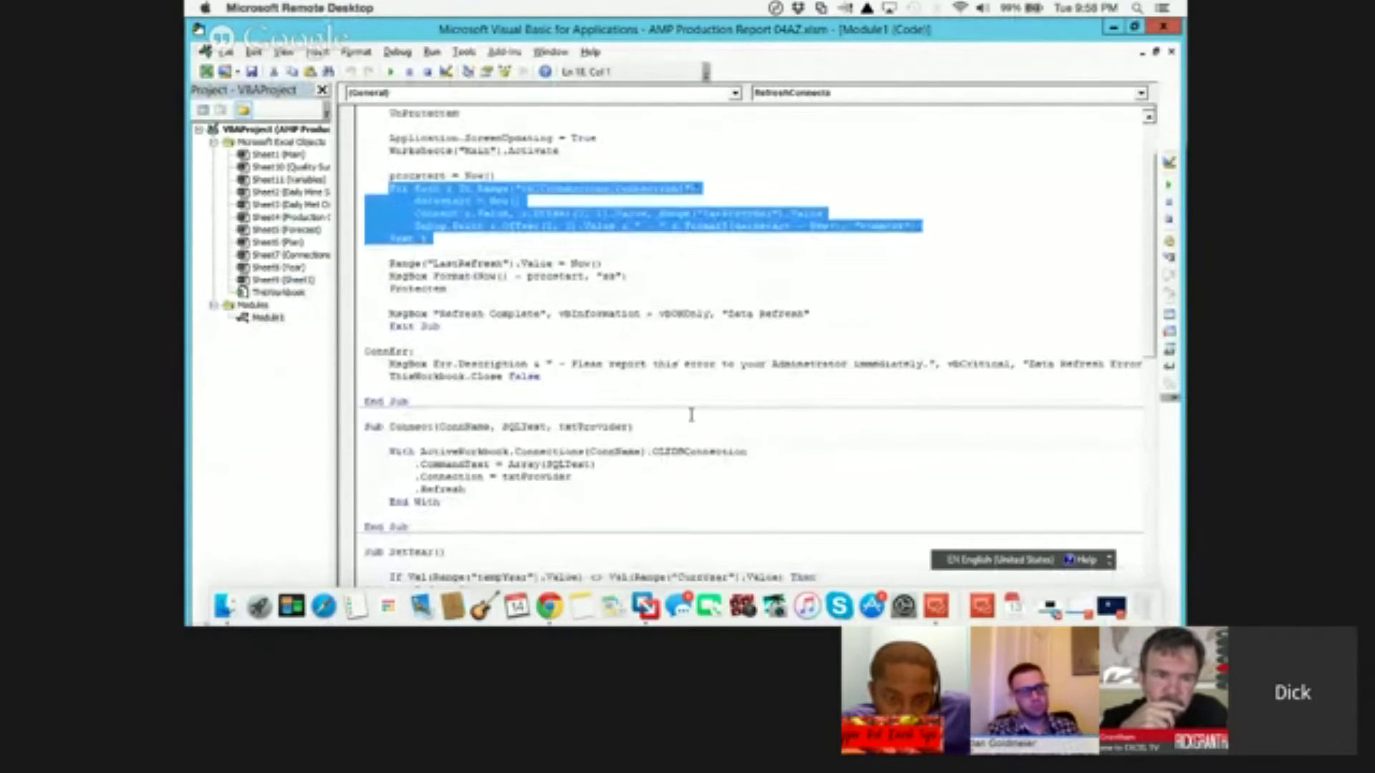
Examine the Connect procedure's ConnName argument, its CommandText array of SQLText, and the txtProvider connection setting
{"action": "left_click", "coordinate": [492, 462]}
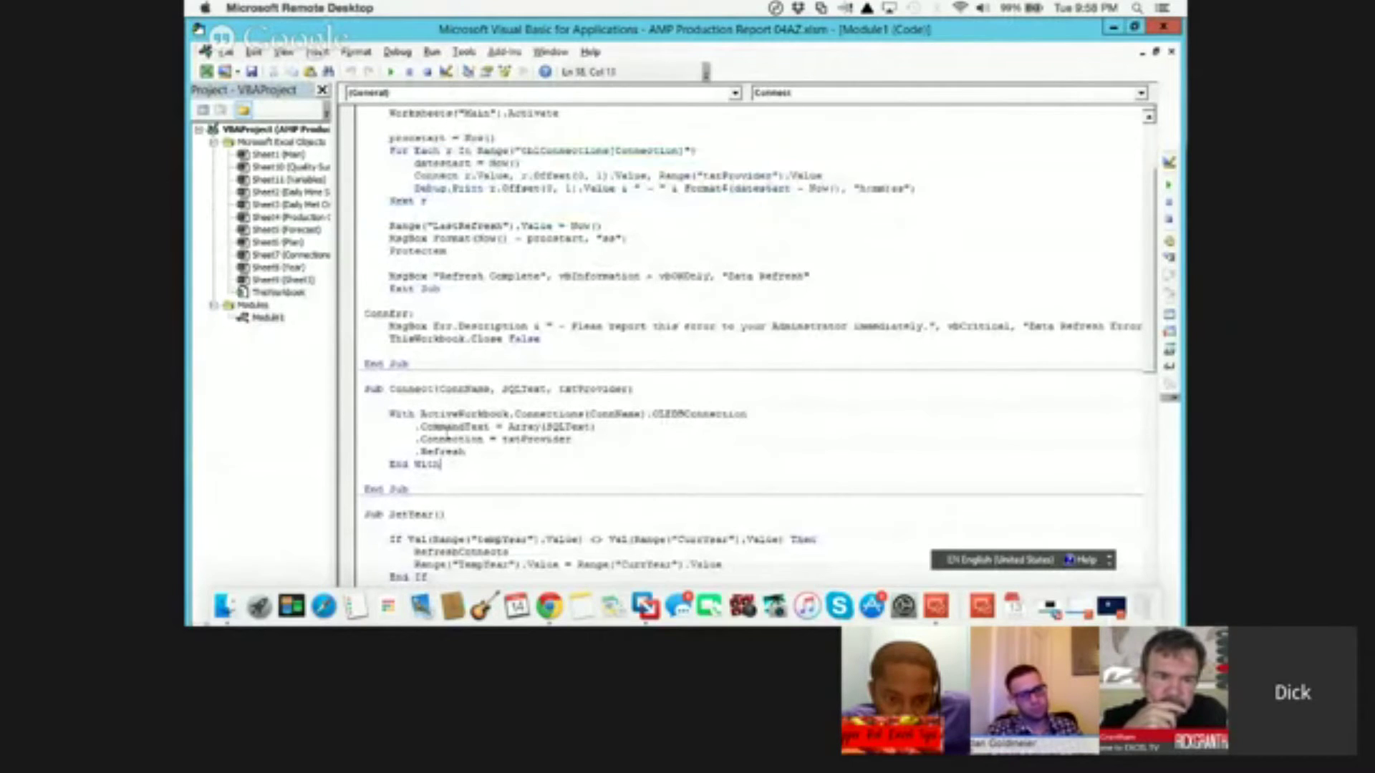
{"action": "double_click", "coordinate": [614, 414]}
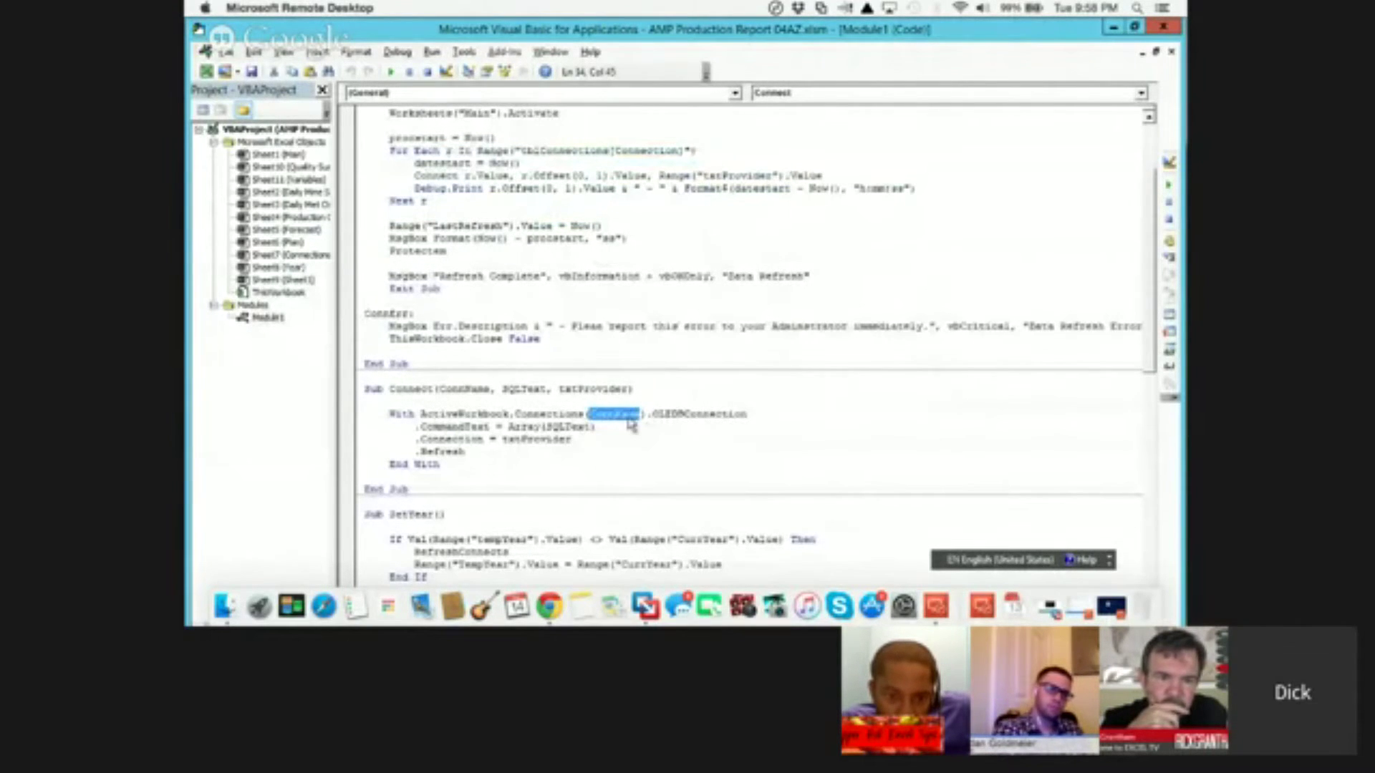
{"action": "left_click", "coordinate": [594, 427]}
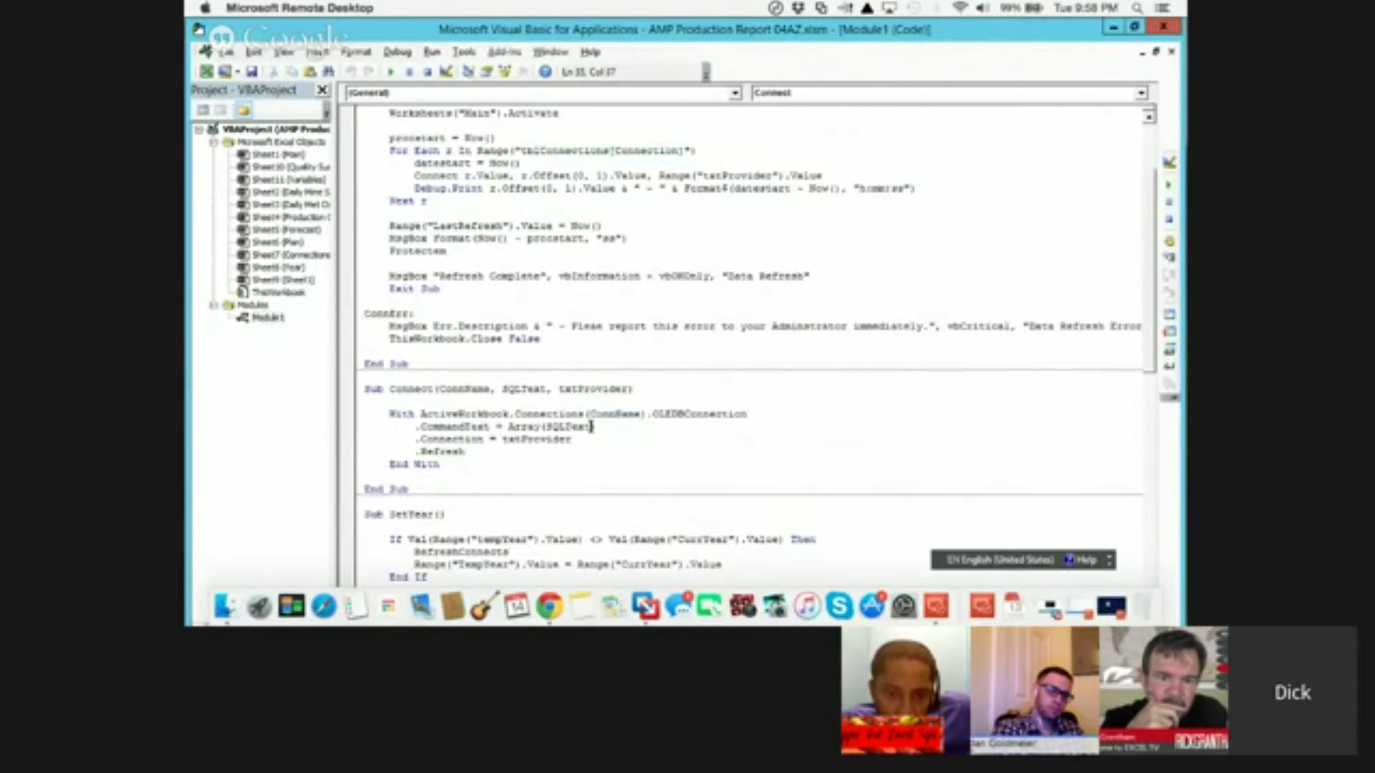
{"action": "left_click_drag", "start_coordinate": [594, 427], "coordinate": [510, 427]}
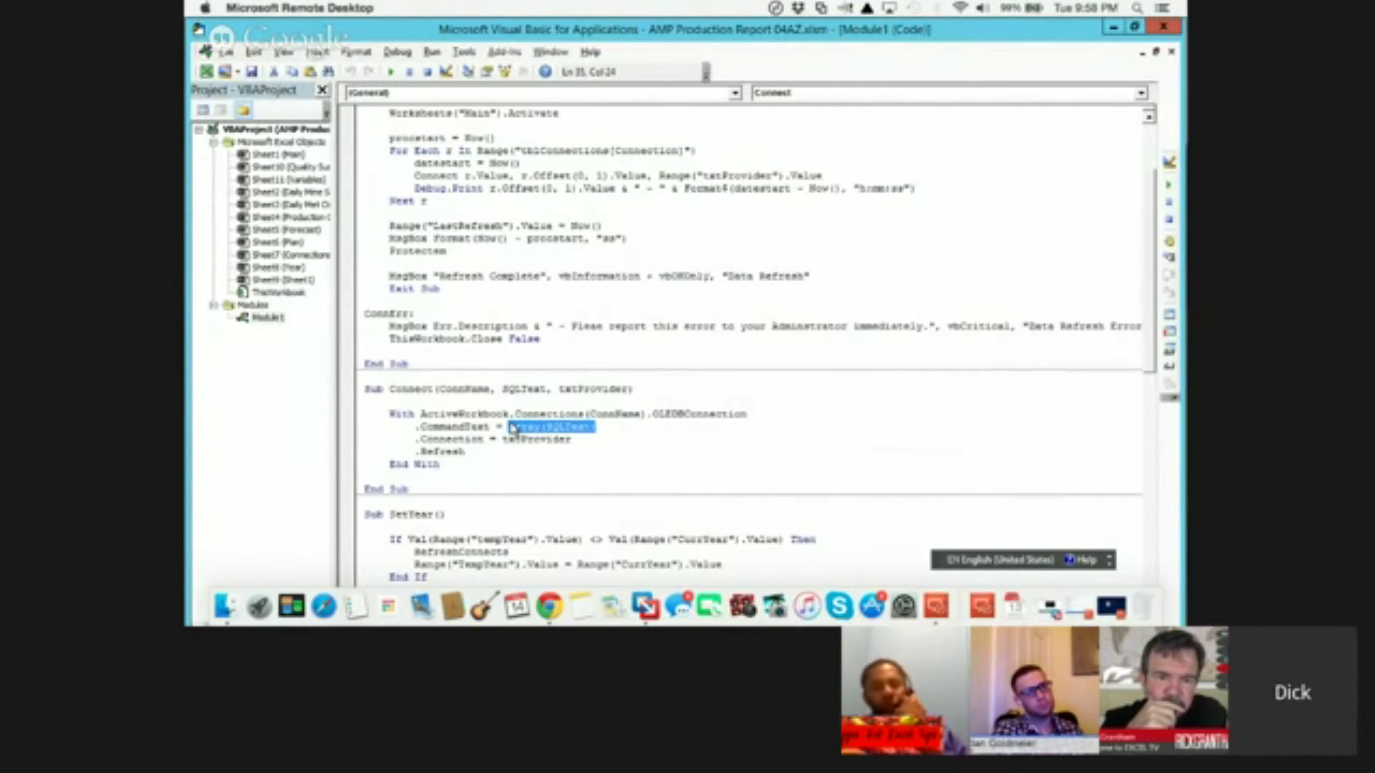
{"action": "left_click", "coordinate": [572, 439]}
{"action": "left_click_drag", "start_coordinate": [571, 440], "coordinate": [502, 440]}
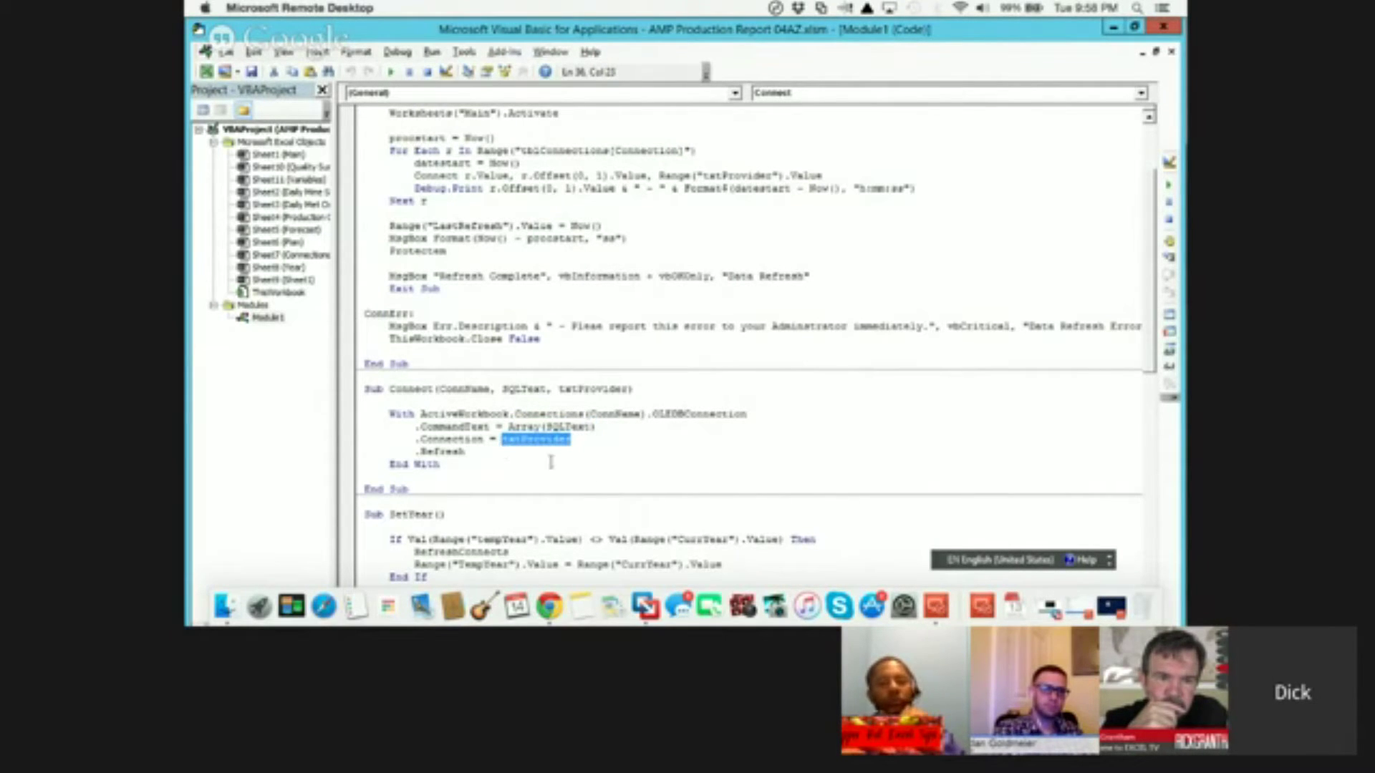
{"action": "left_click", "coordinate": [582, 442]}
{"action": "double_click", "coordinate": [525, 440]}
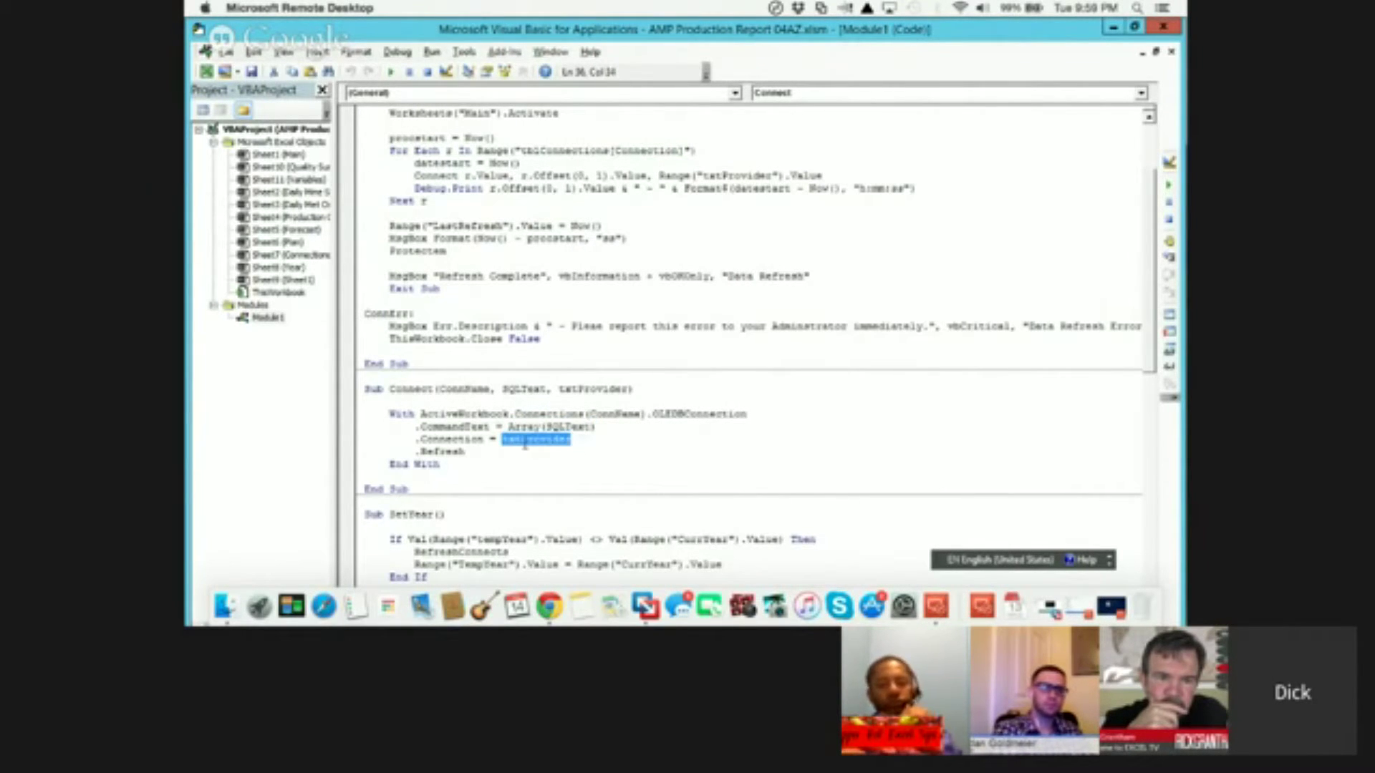
{"action": "left_click_drag", "start_coordinate": [595, 427], "coordinate": [508, 428]}
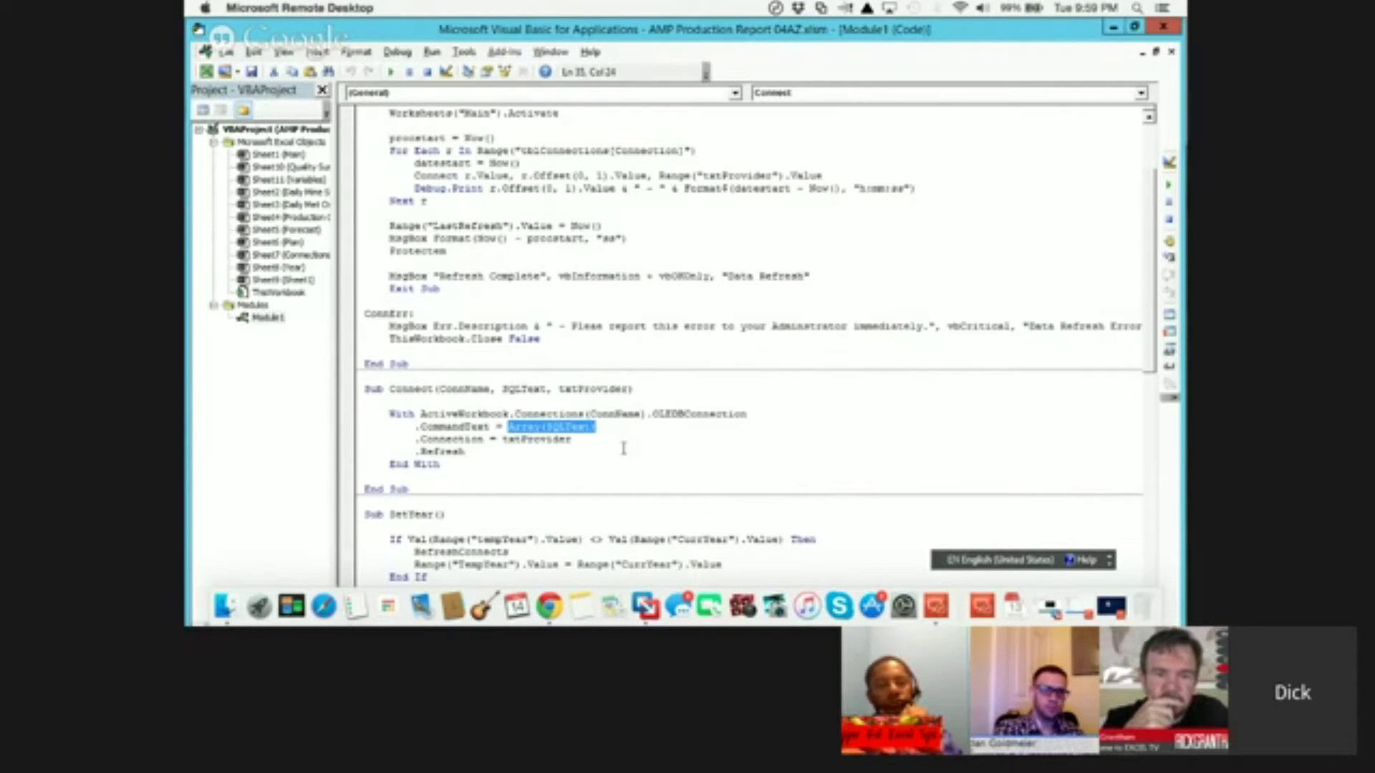
{"action": "left_click", "coordinate": [646, 440]}
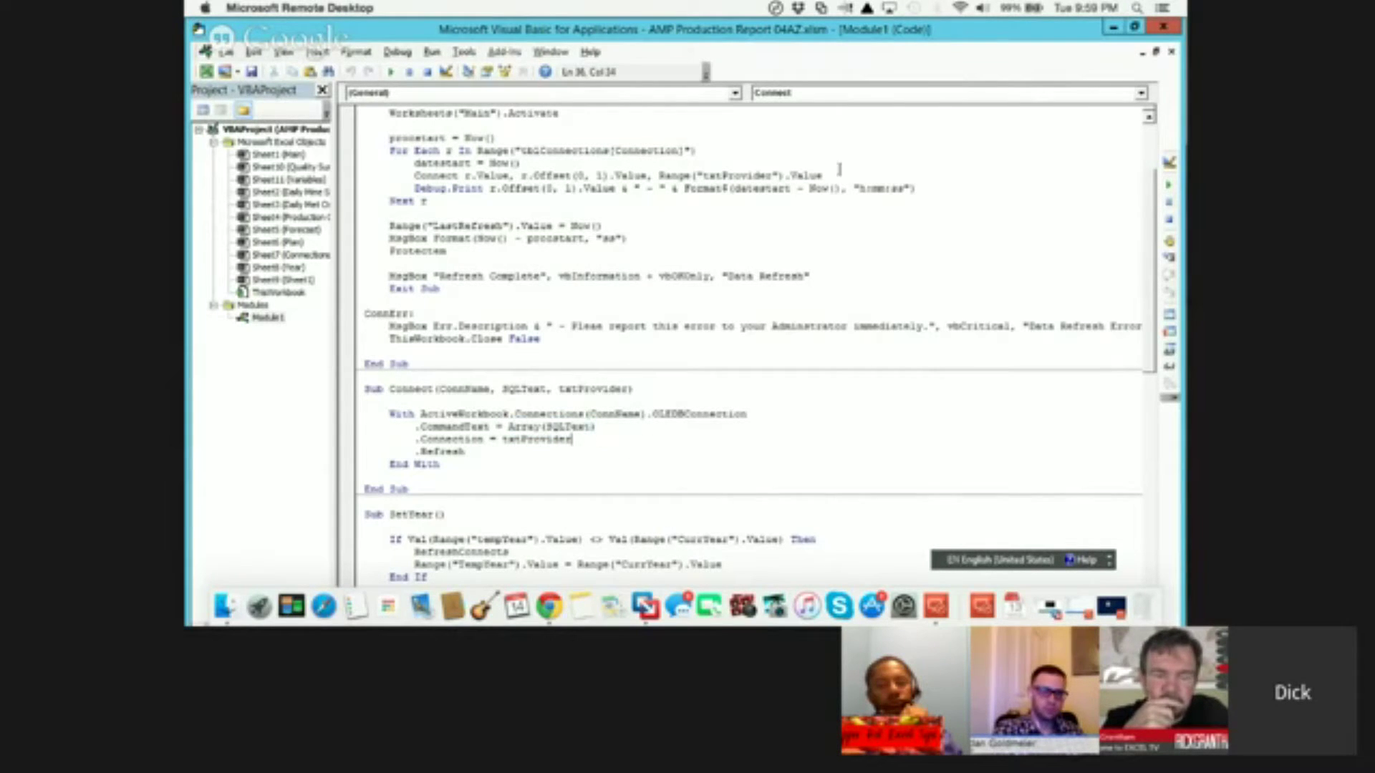
Close the VBA editor and return to the Main sheet of the production report
{"action": "left_click", "coordinate": [1164, 29]}
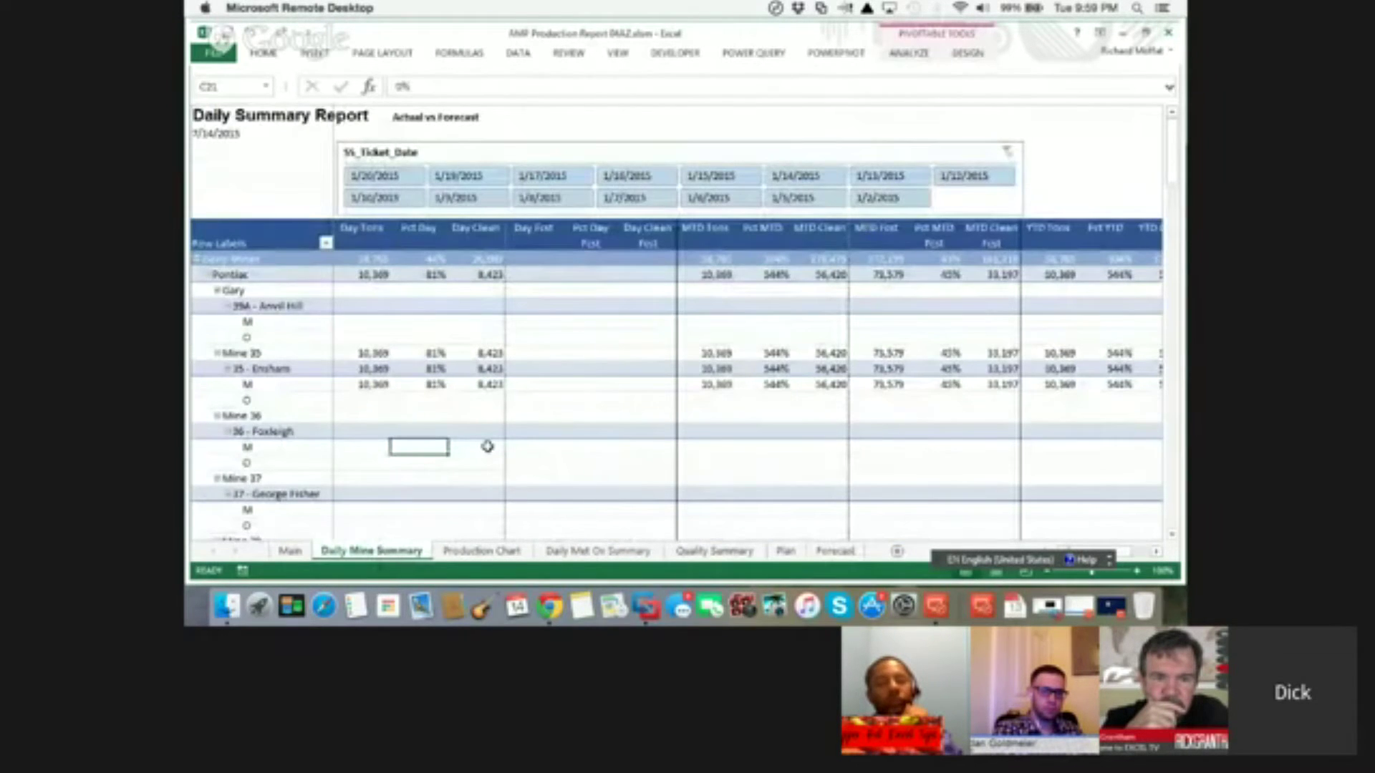
{"action": "key", "text": "super+Tab"}
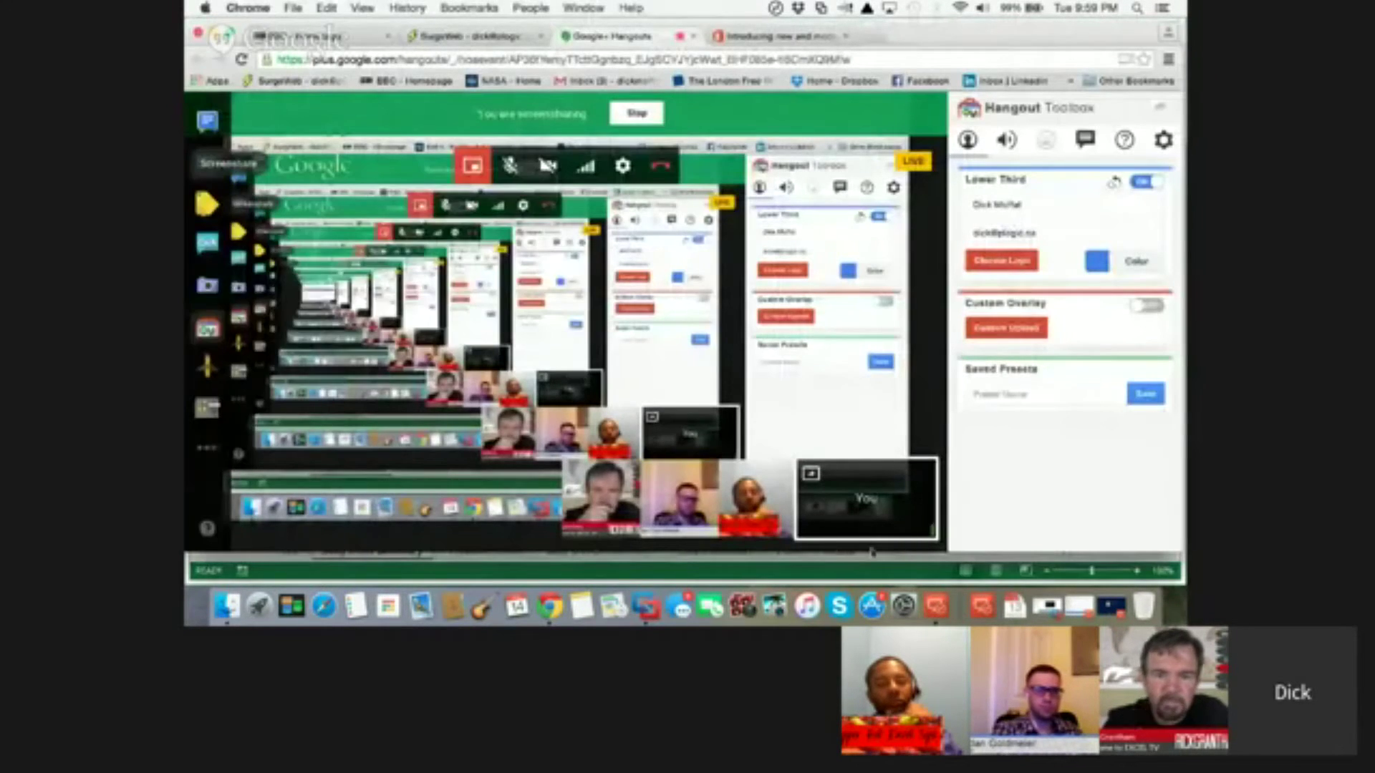
{"action": "key", "text": "super+Tab"}
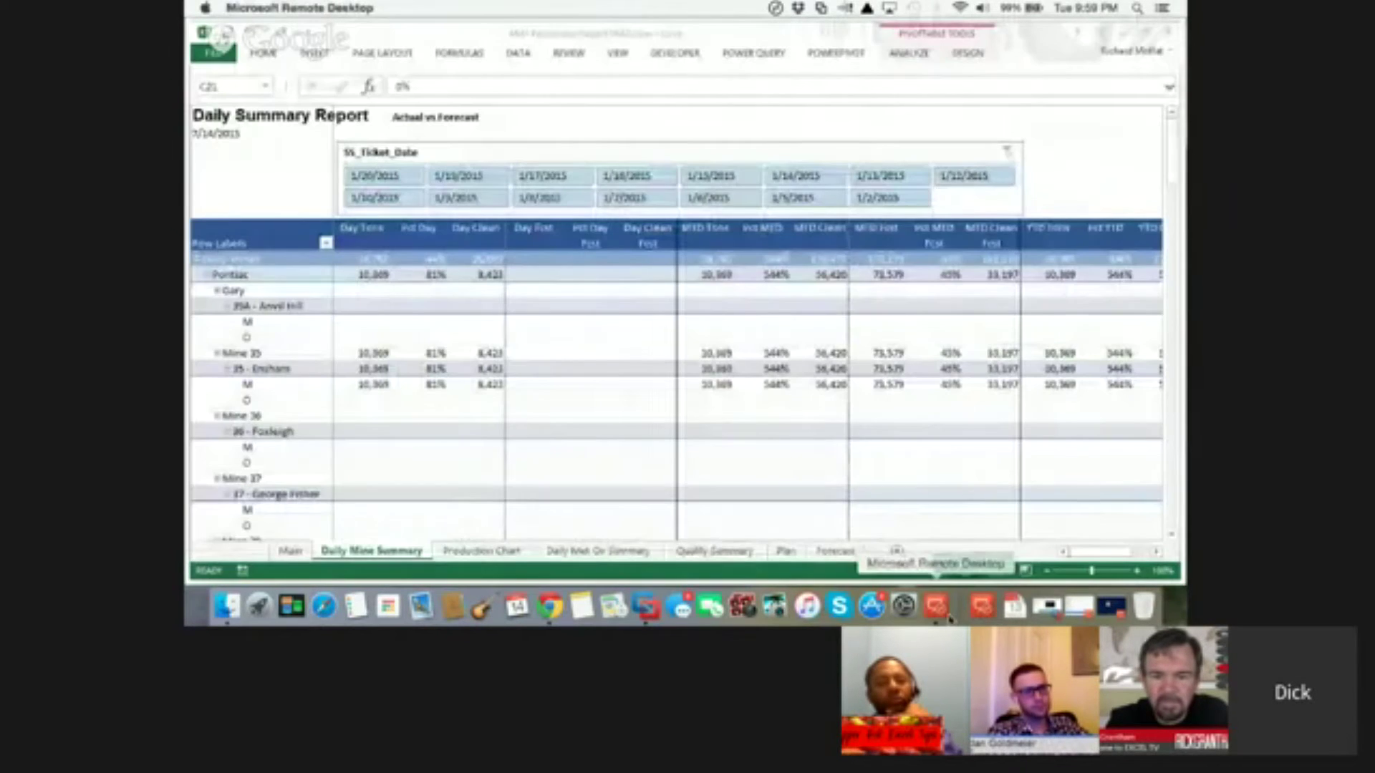
{"action": "left_click", "coordinate": [292, 552]}
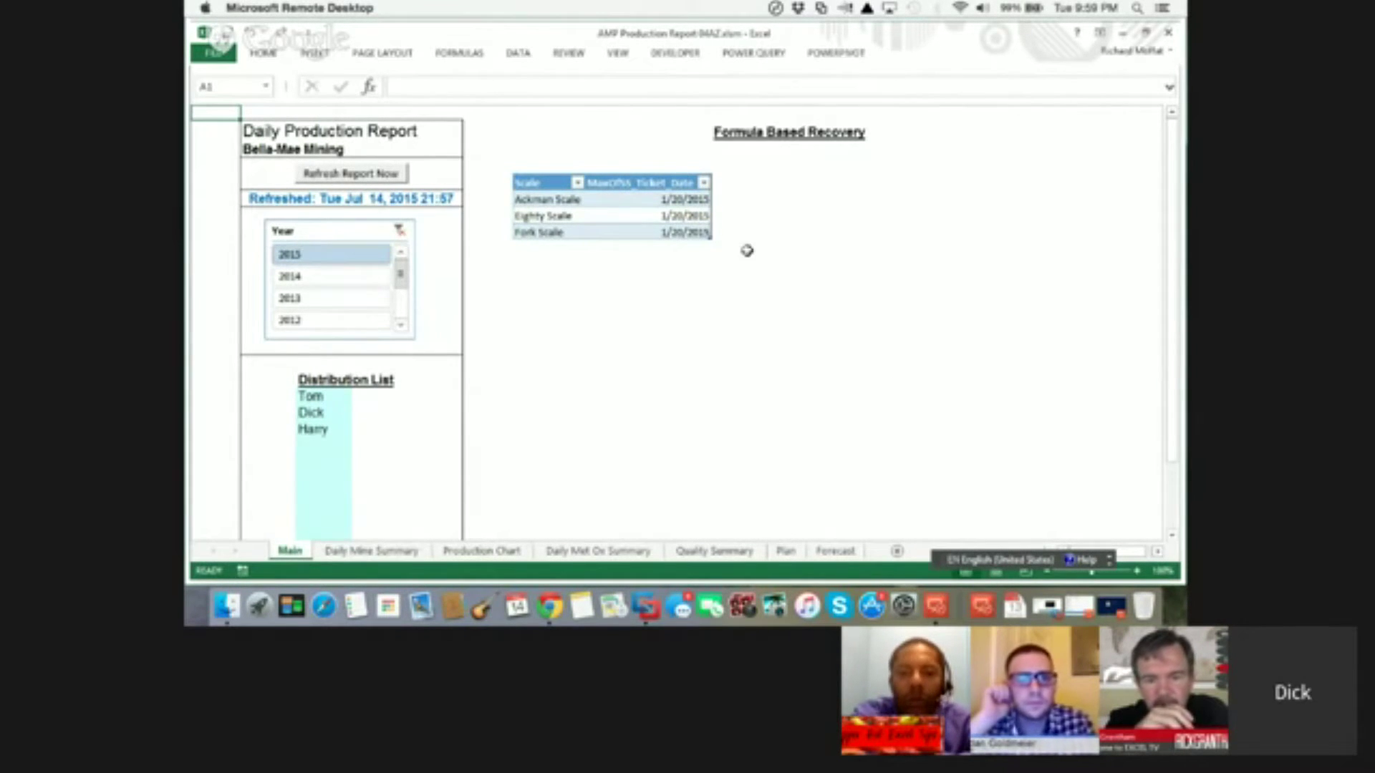
{"action": "left_click", "coordinate": [838, 57]}
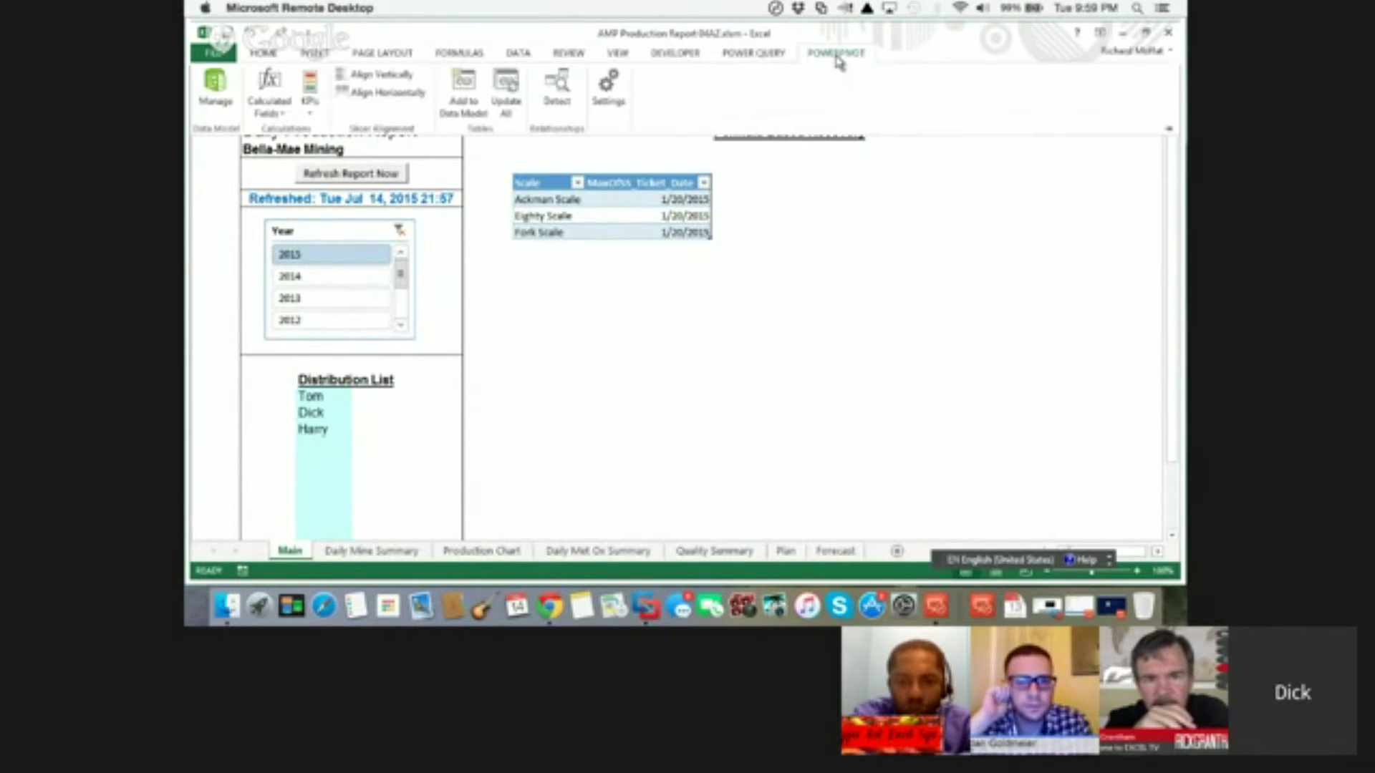
{"action": "left_click", "coordinate": [752, 285]}
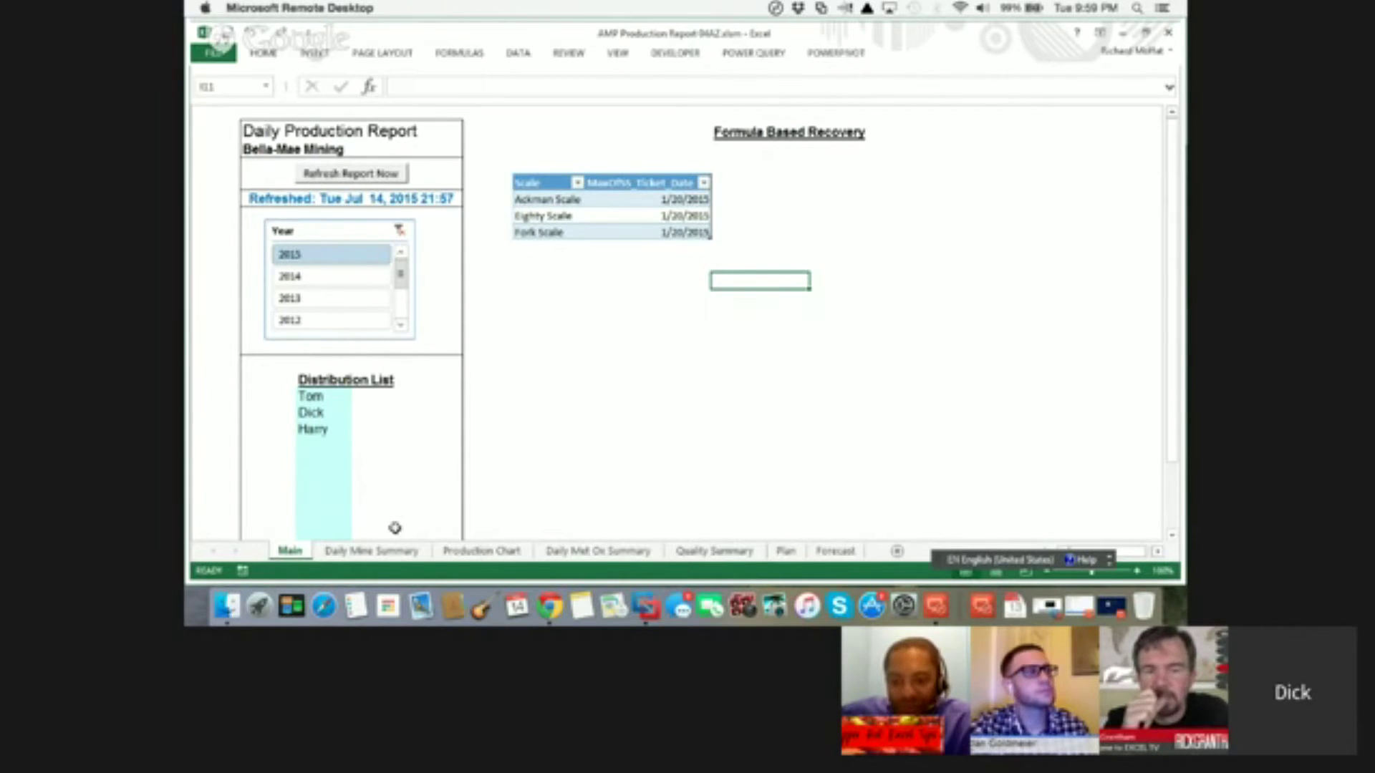
Open the Daily Mine Summary sheet, look through its pivot table, and filter it to the 1/9/2015 ticket date
{"action": "left_click", "coordinate": [401, 552]}
{"action": "left_click", "coordinate": [647, 387]}
{"action": "scroll", "coordinate": [647, 389], "scroll_direction": "down", "scroll_amount": 5}
{"action": "scroll", "coordinate": [646, 388], "scroll_direction": "down", "scroll_amount": 5}
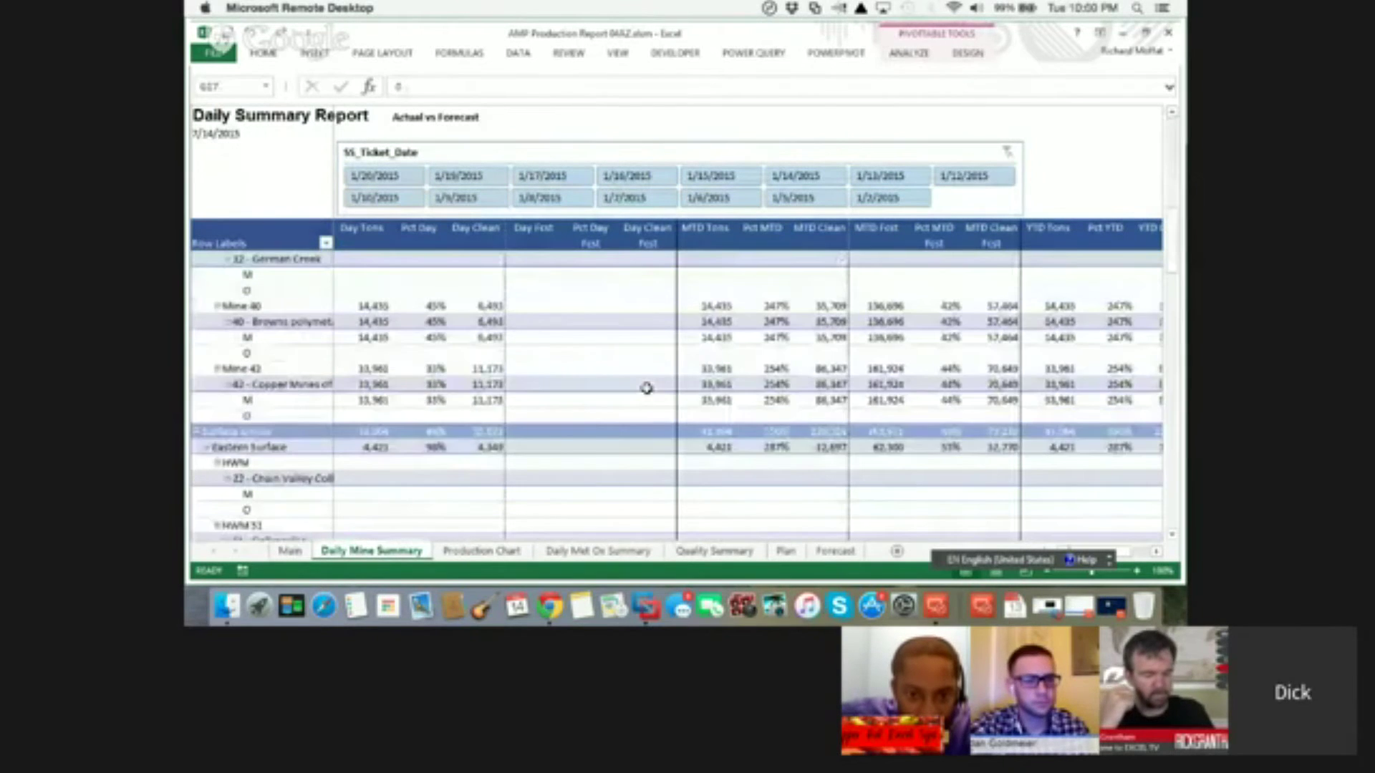
{"action": "scroll", "coordinate": [646, 388], "scroll_direction": "down", "scroll_amount": 5}
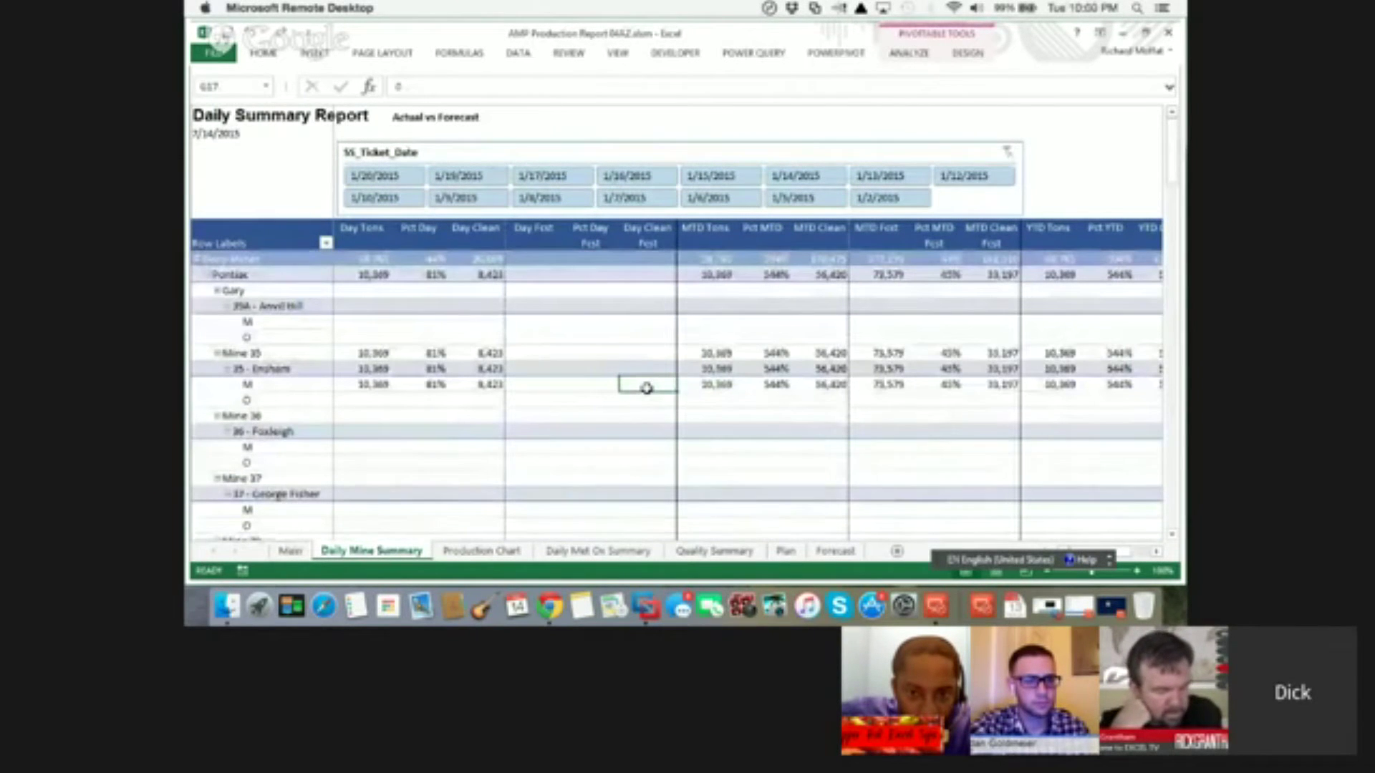
{"action": "left_click", "coordinate": [470, 201]}
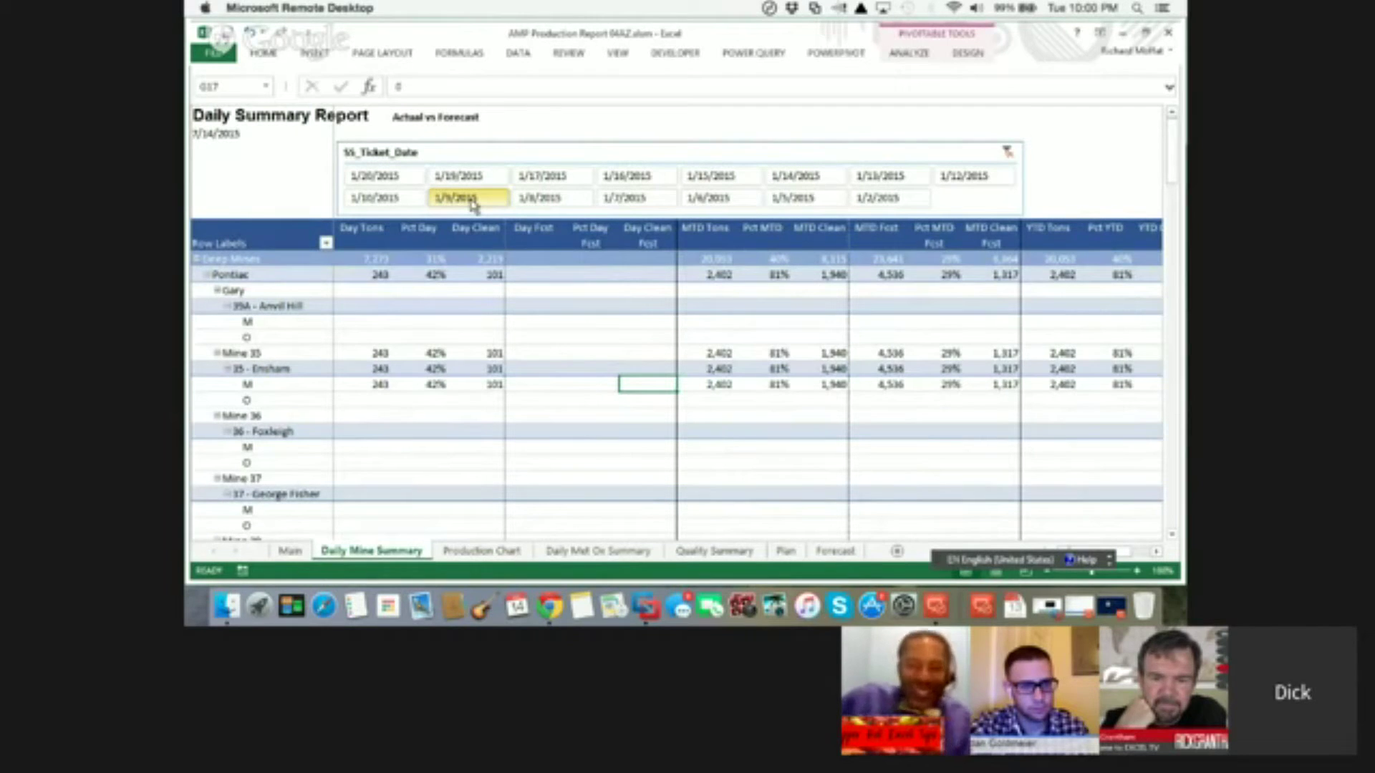
From the Main sheet, open the PowerPivot data model, view the AMPReports Query2 table, and return to the workbook
{"action": "left_click", "coordinate": [288, 551]}
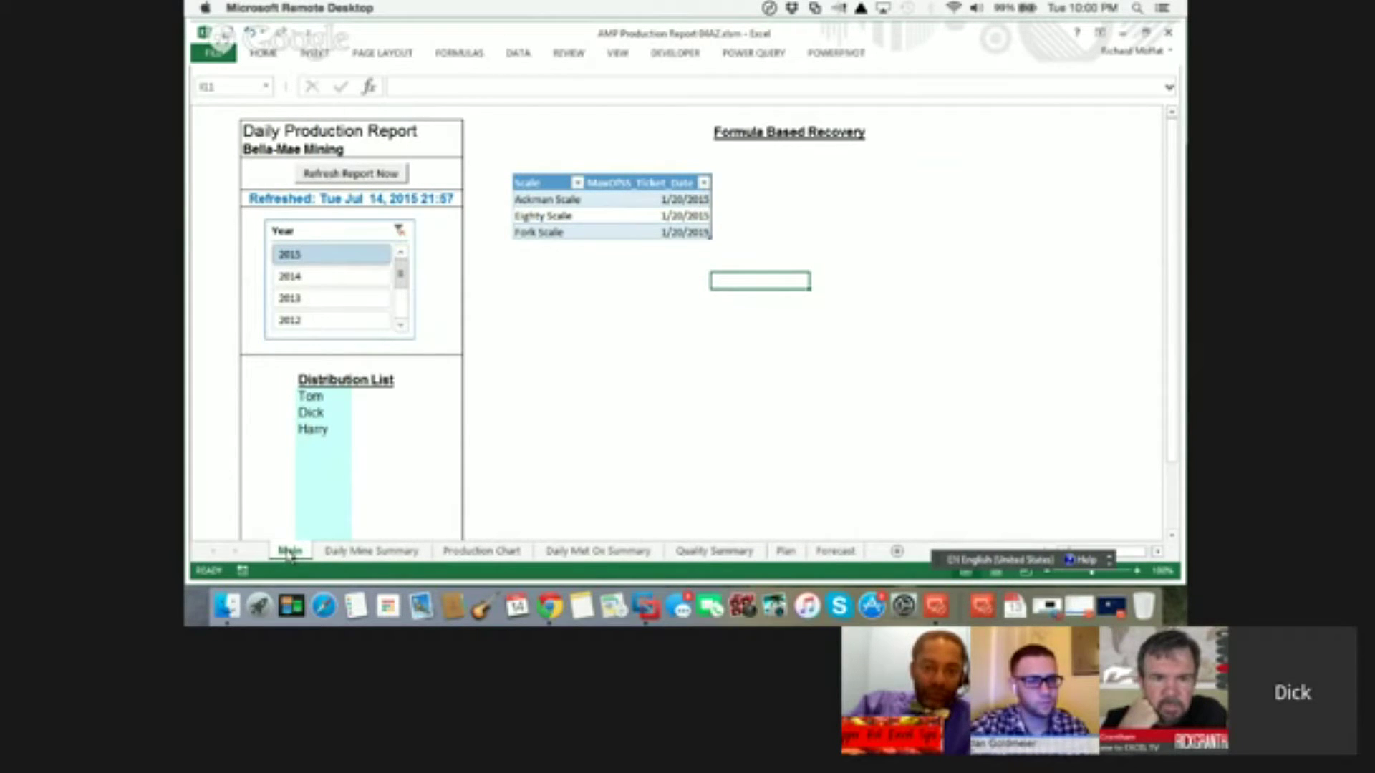
{"action": "left_click", "coordinate": [836, 53]}
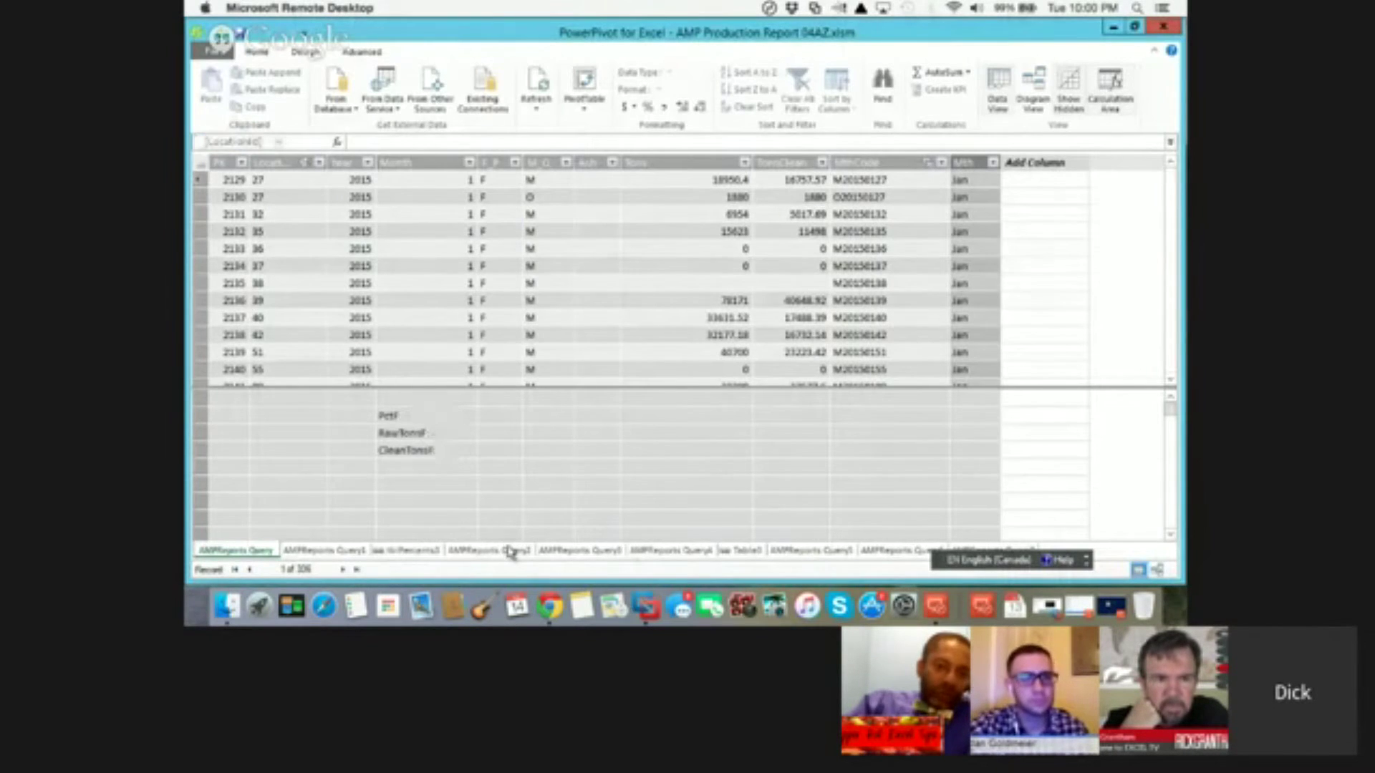
{"action": "left_click", "coordinate": [508, 550]}
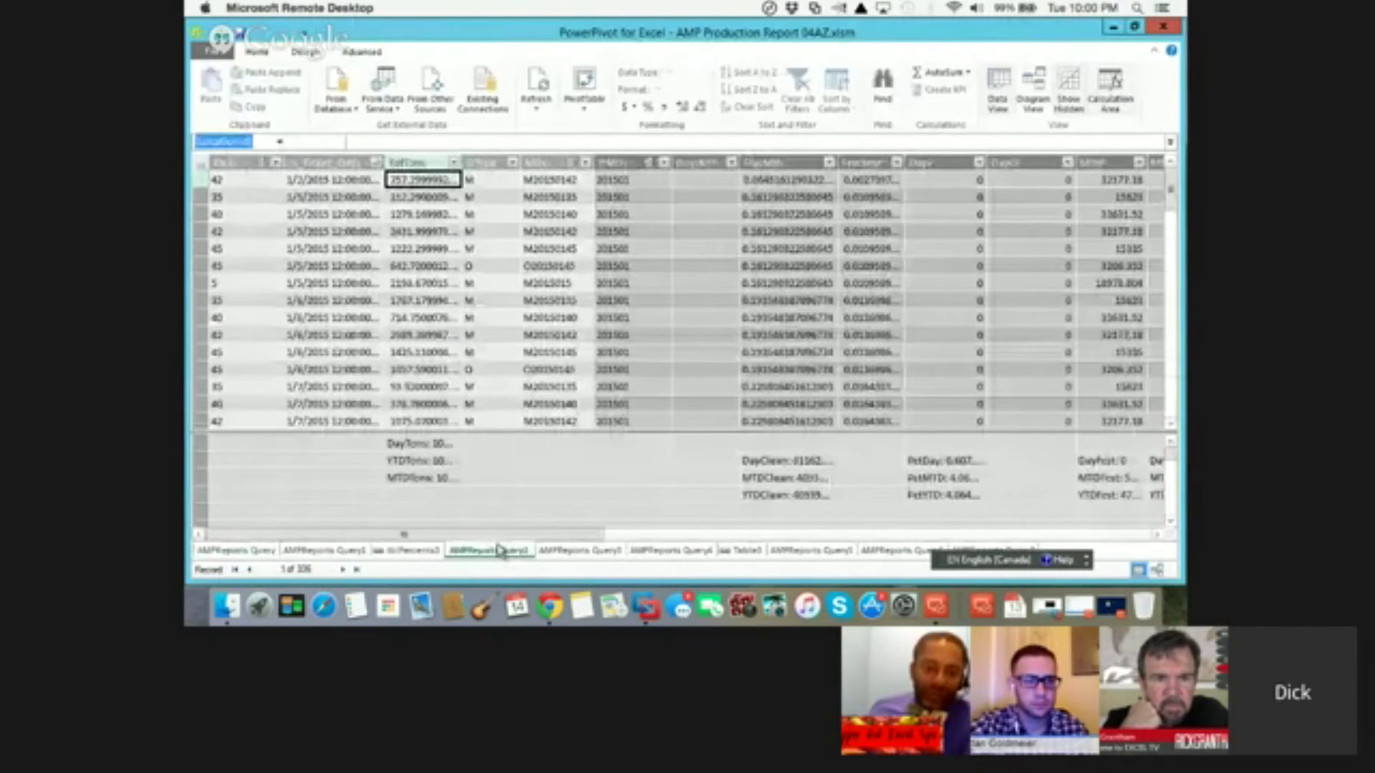
{"action": "key", "text": "alt+Tab"}
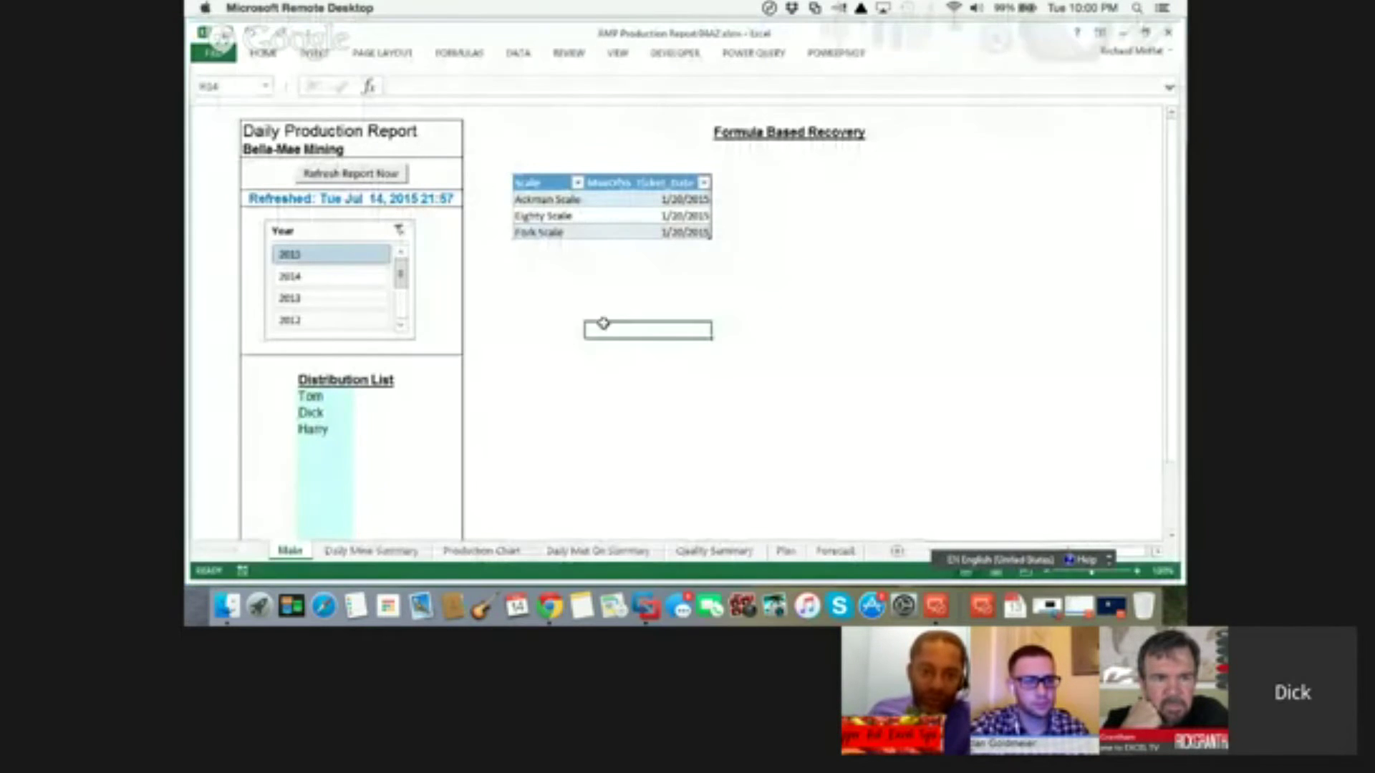
{"action": "left_click", "coordinate": [494, 132]}
{"action": "left_click", "coordinate": [205, 112]}
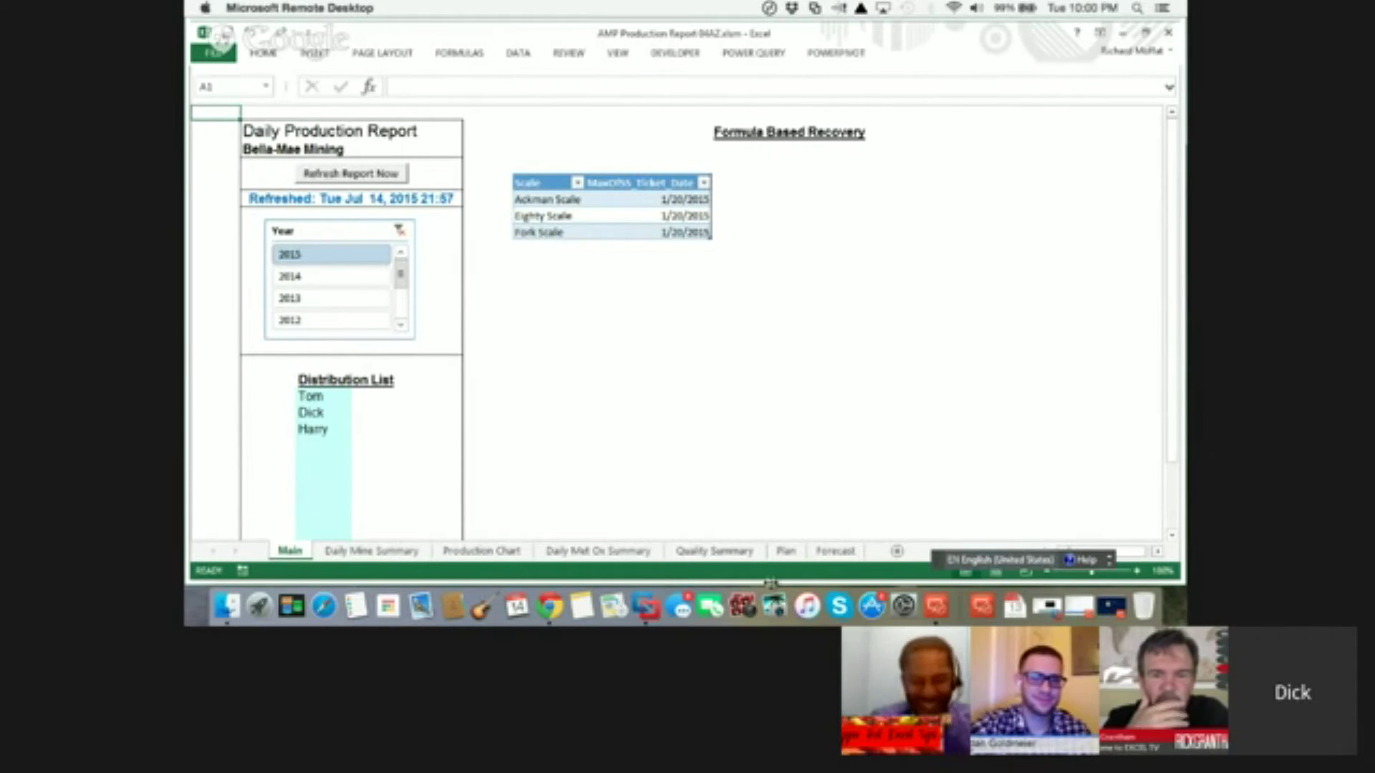
{"action": "left_click", "coordinate": [573, 347]}
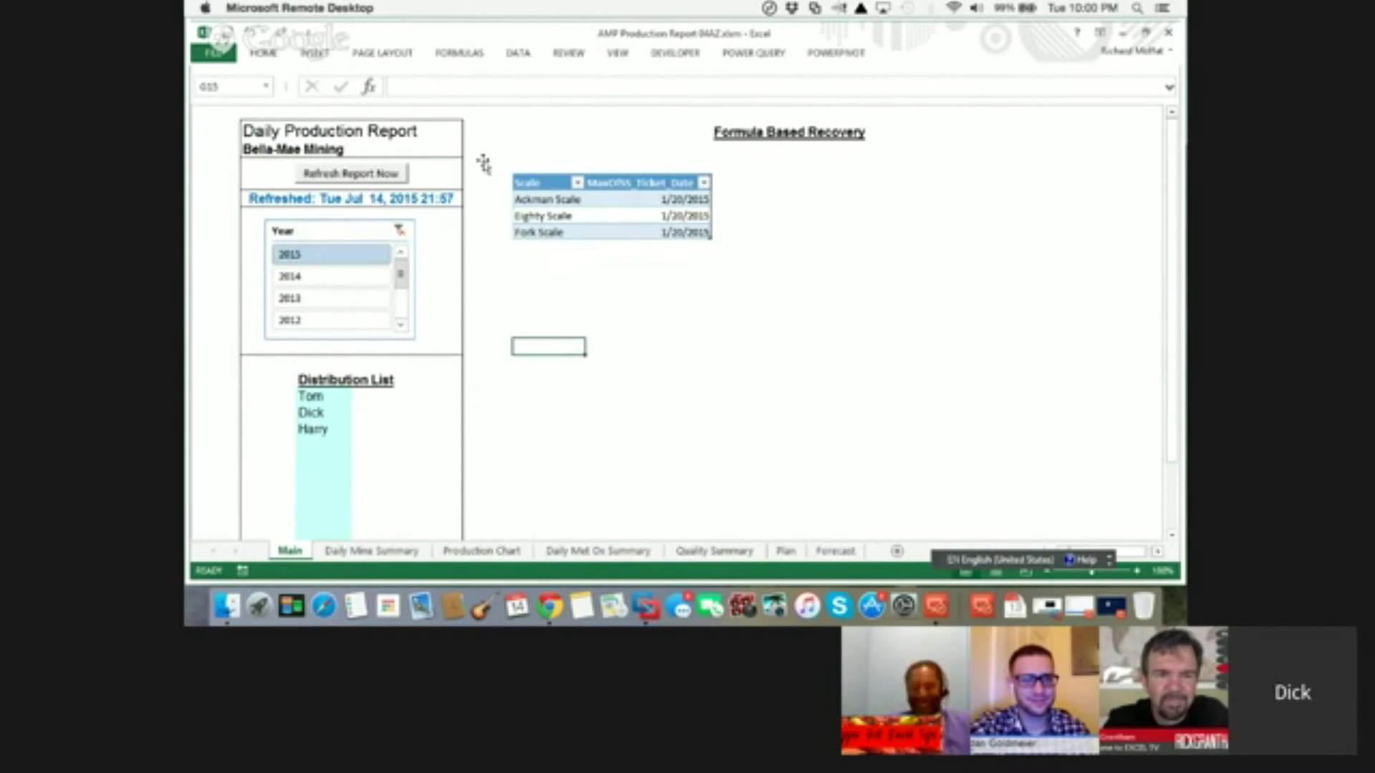
{"action": "left_click", "coordinate": [487, 127]}
{"action": "left_click", "coordinate": [200, 126]}
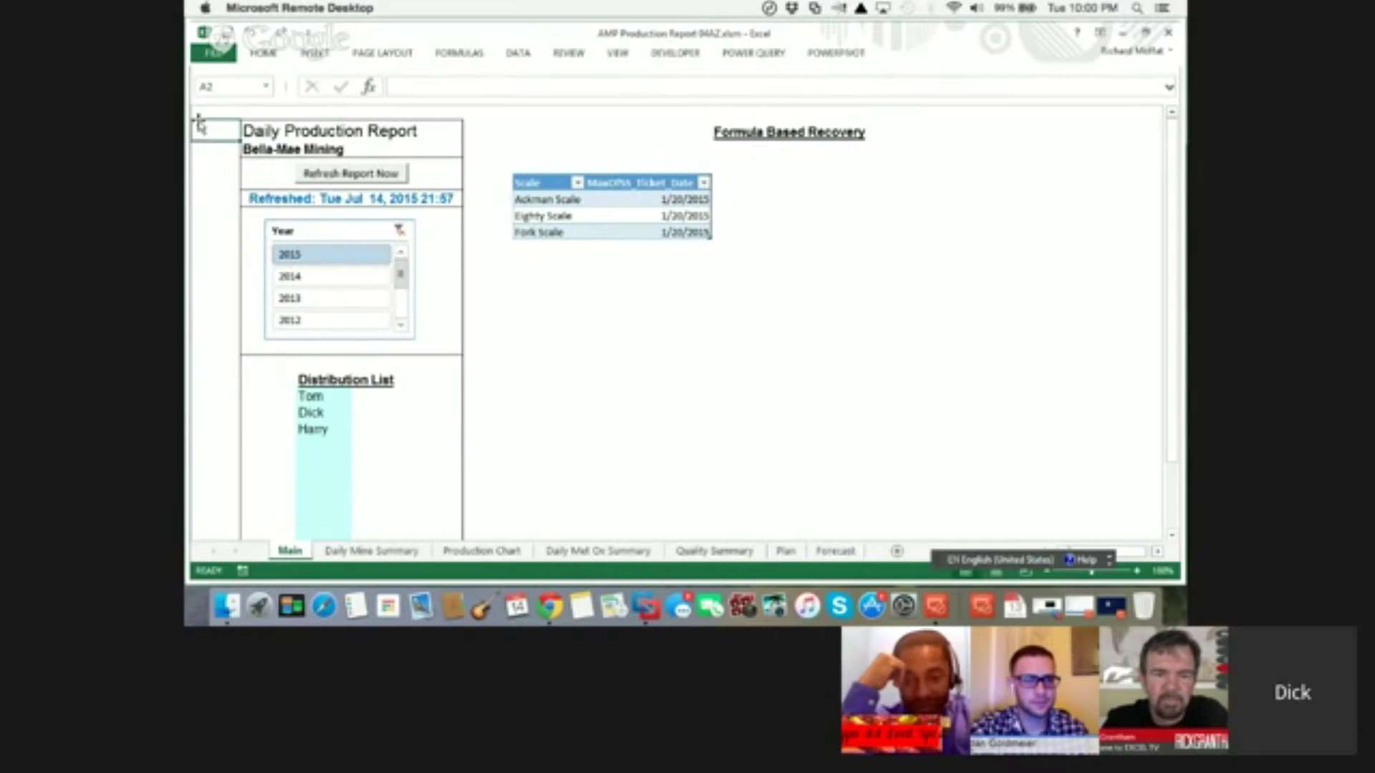
{"action": "key", "text": "Up"}
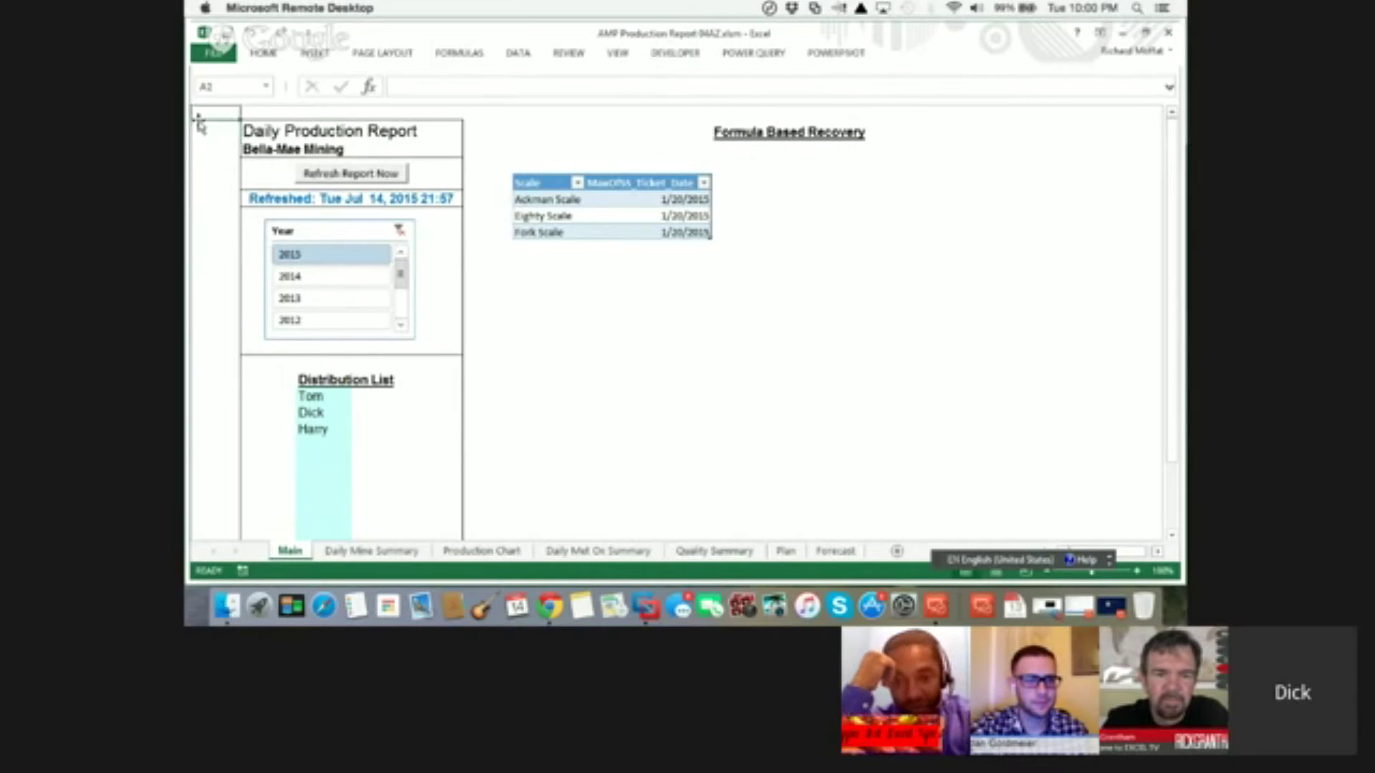
{"action": "key", "text": "Right"}
{"action": "key", "text": "Left"}
{"action": "key", "text": "Down"}
{"action": "key", "text": "Up"}
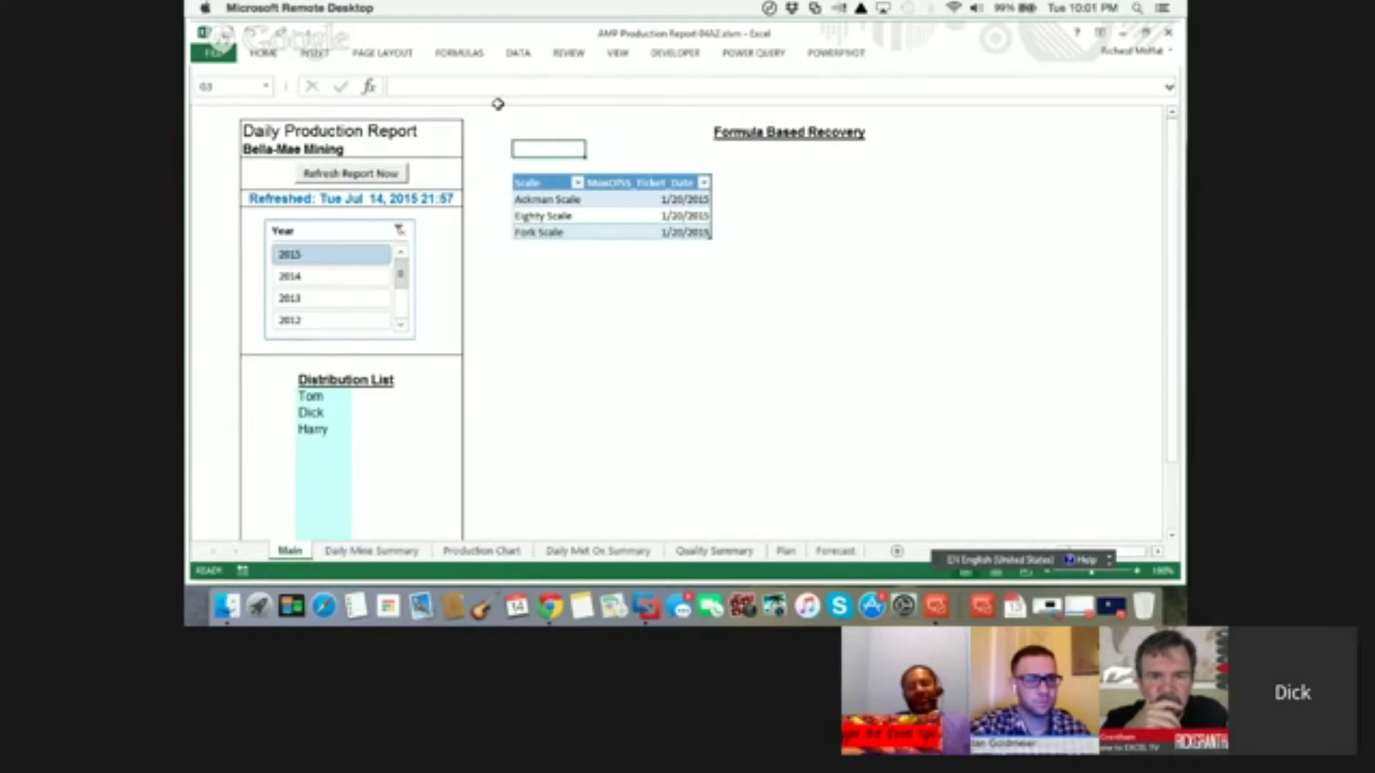
{"action": "left_click", "coordinate": [480, 117]}
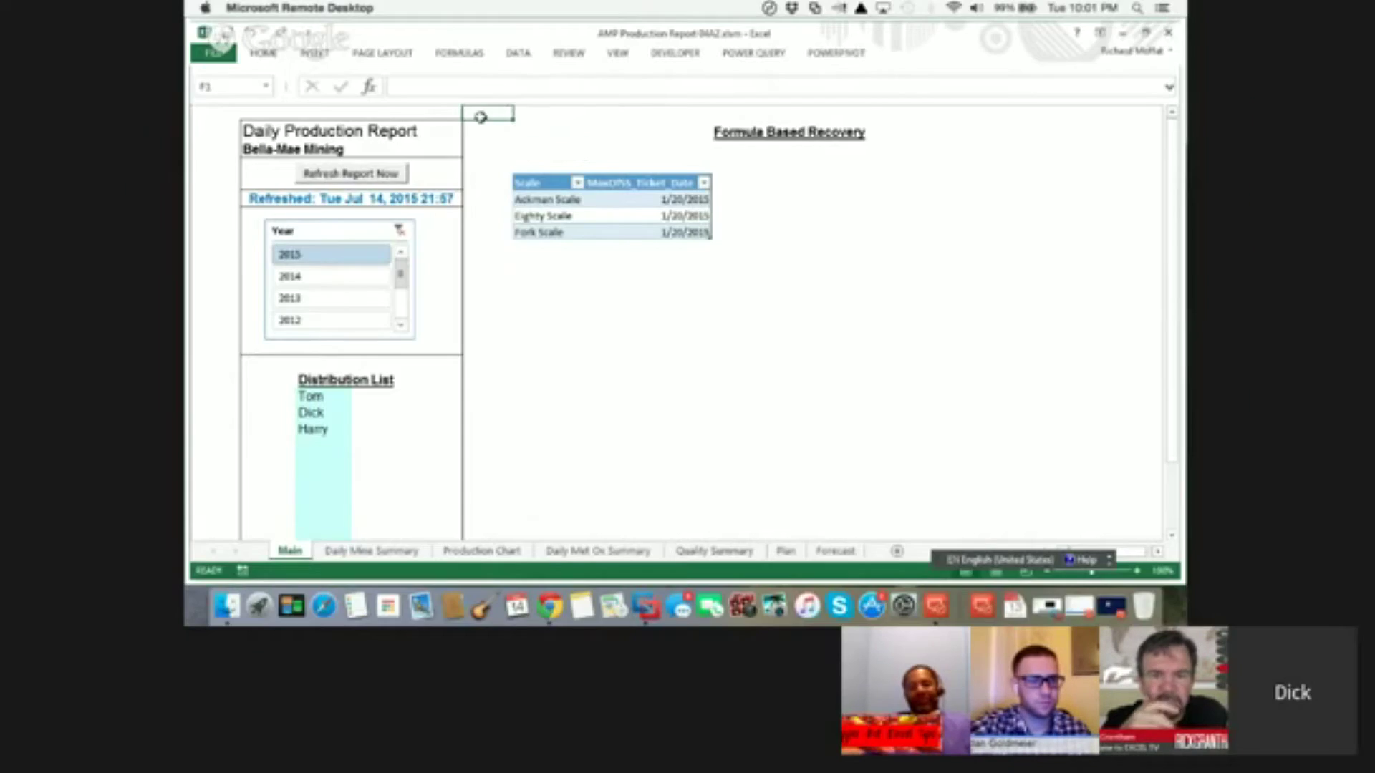
{"action": "left_click", "coordinate": [210, 114]}
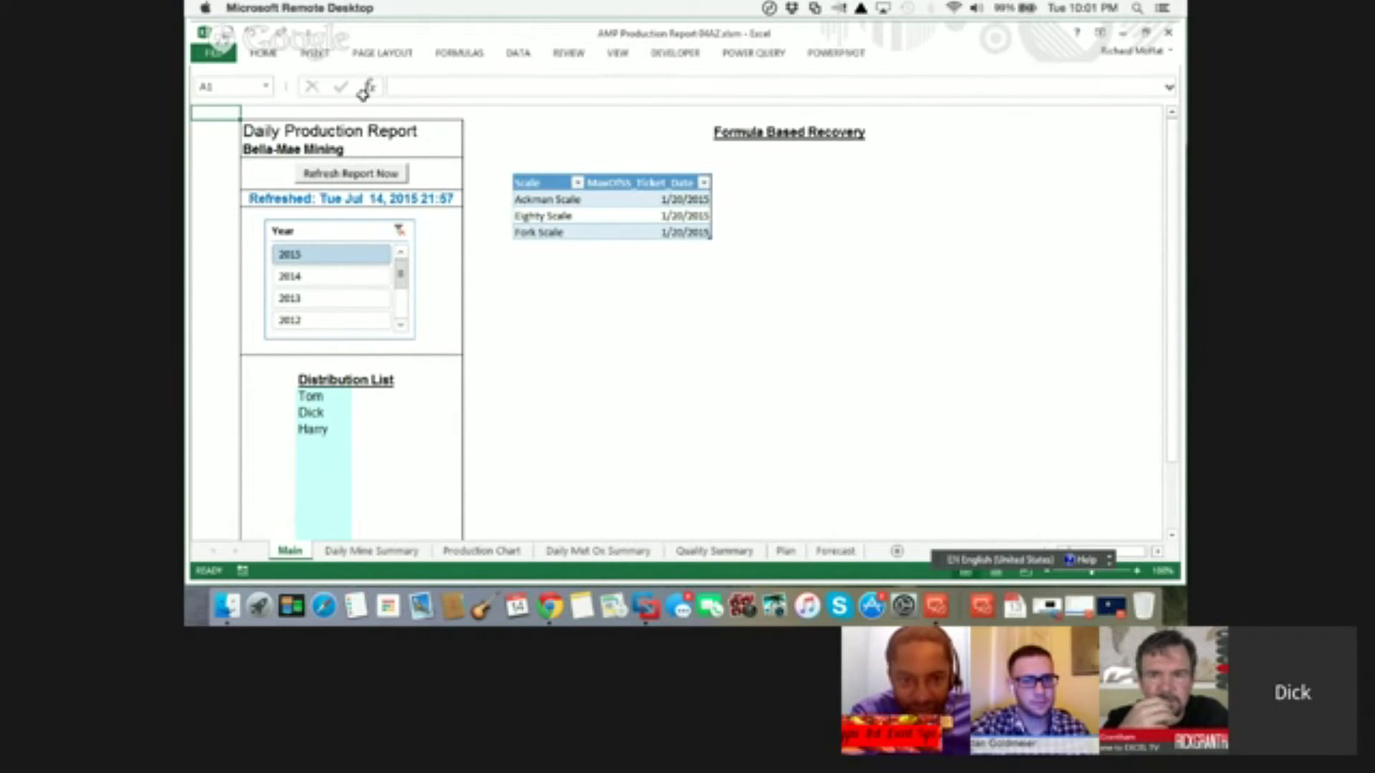
{"action": "left_click", "coordinate": [623, 366]}
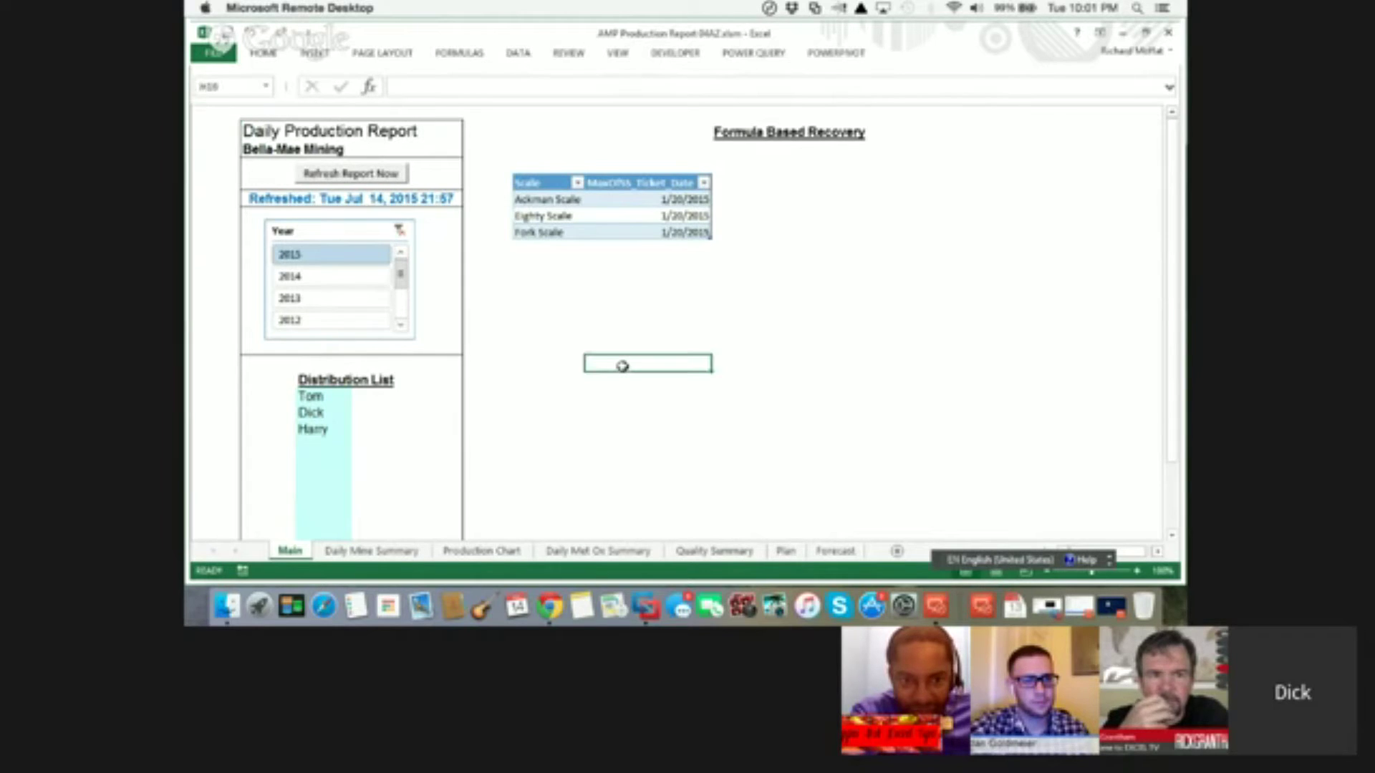
{"action": "left_click", "coordinate": [548, 280]}
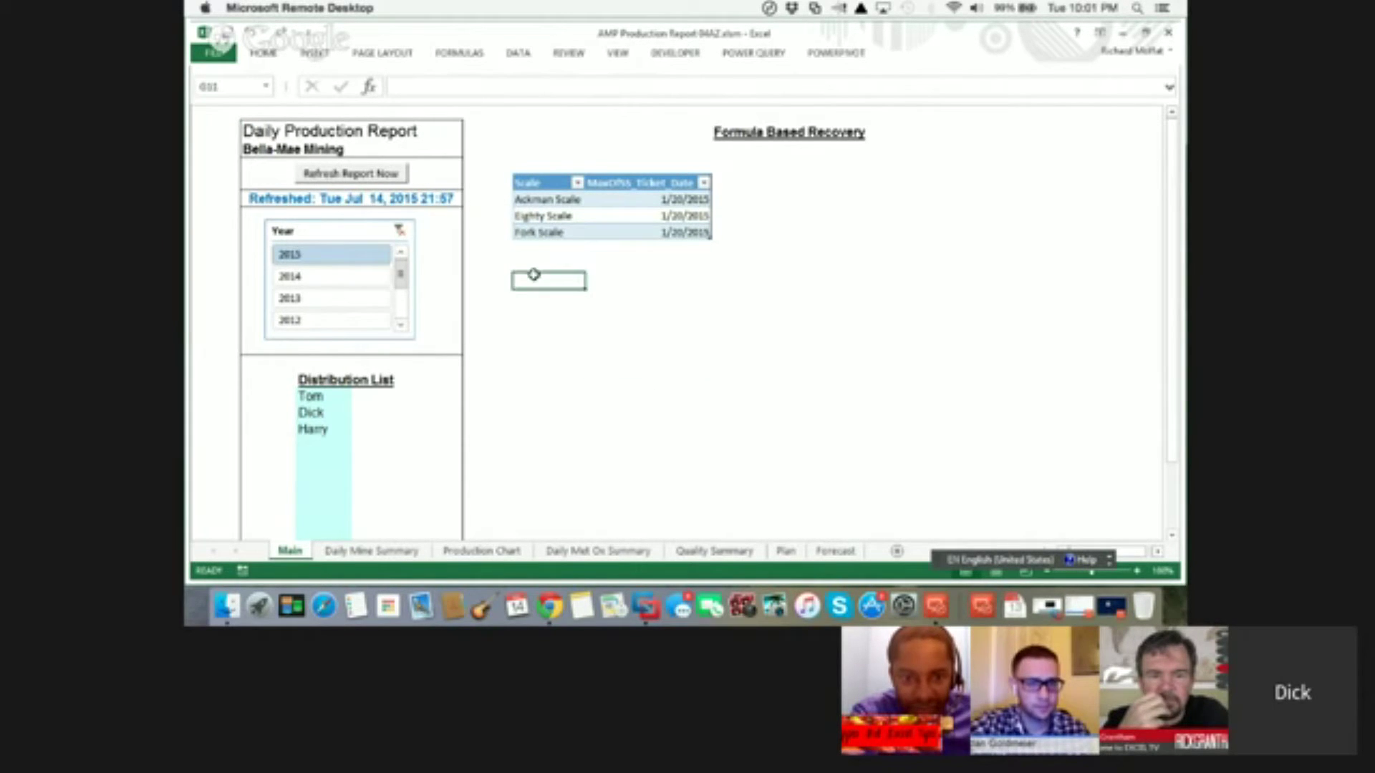
{"action": "left_click", "coordinate": [562, 304]}
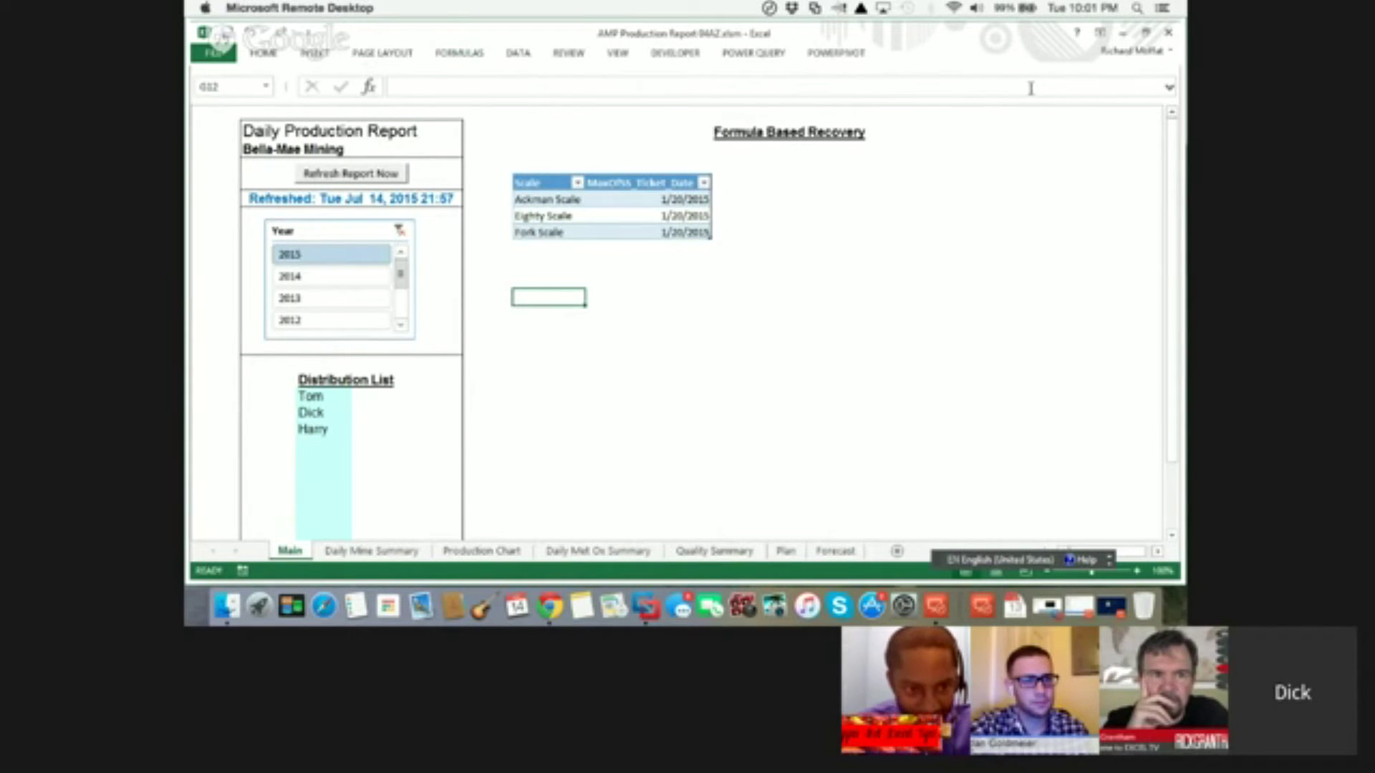
Close the production report workbook without saving its changes
{"action": "left_click", "coordinate": [1169, 33]}
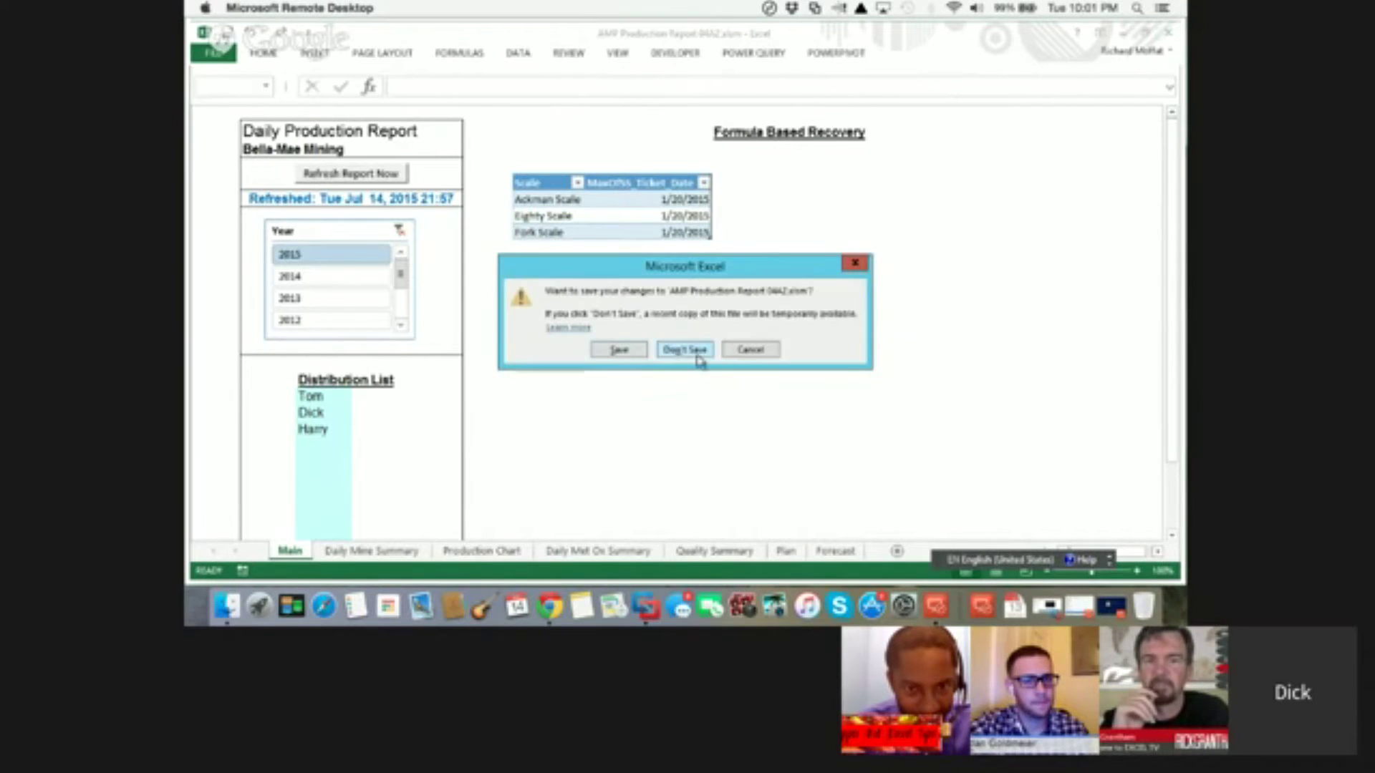
{"action": "left_click", "coordinate": [699, 353]}
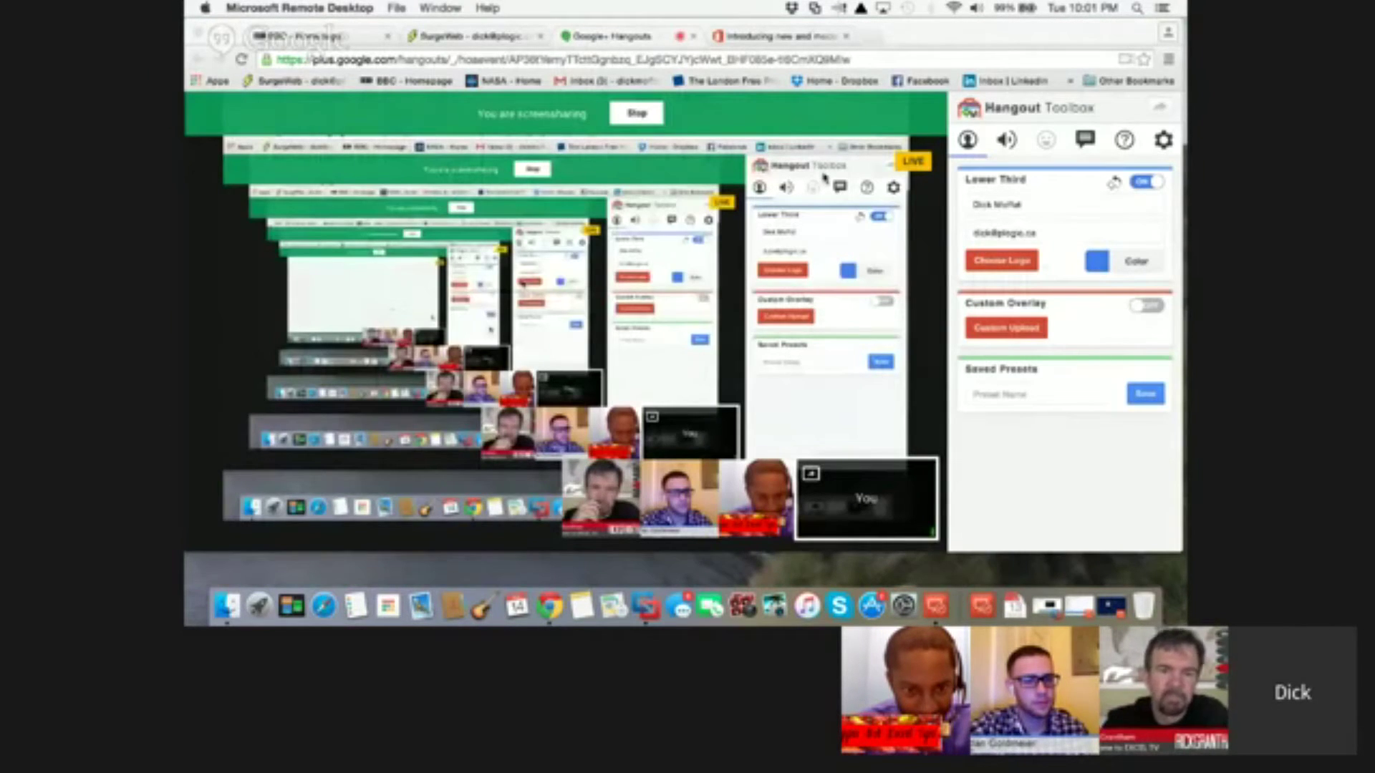
Switch to Microsoft Remote Desktop, look through the Azure RemoteApp work resources, and launch Access 2013
{"action": "left_click", "coordinate": [936, 607]}
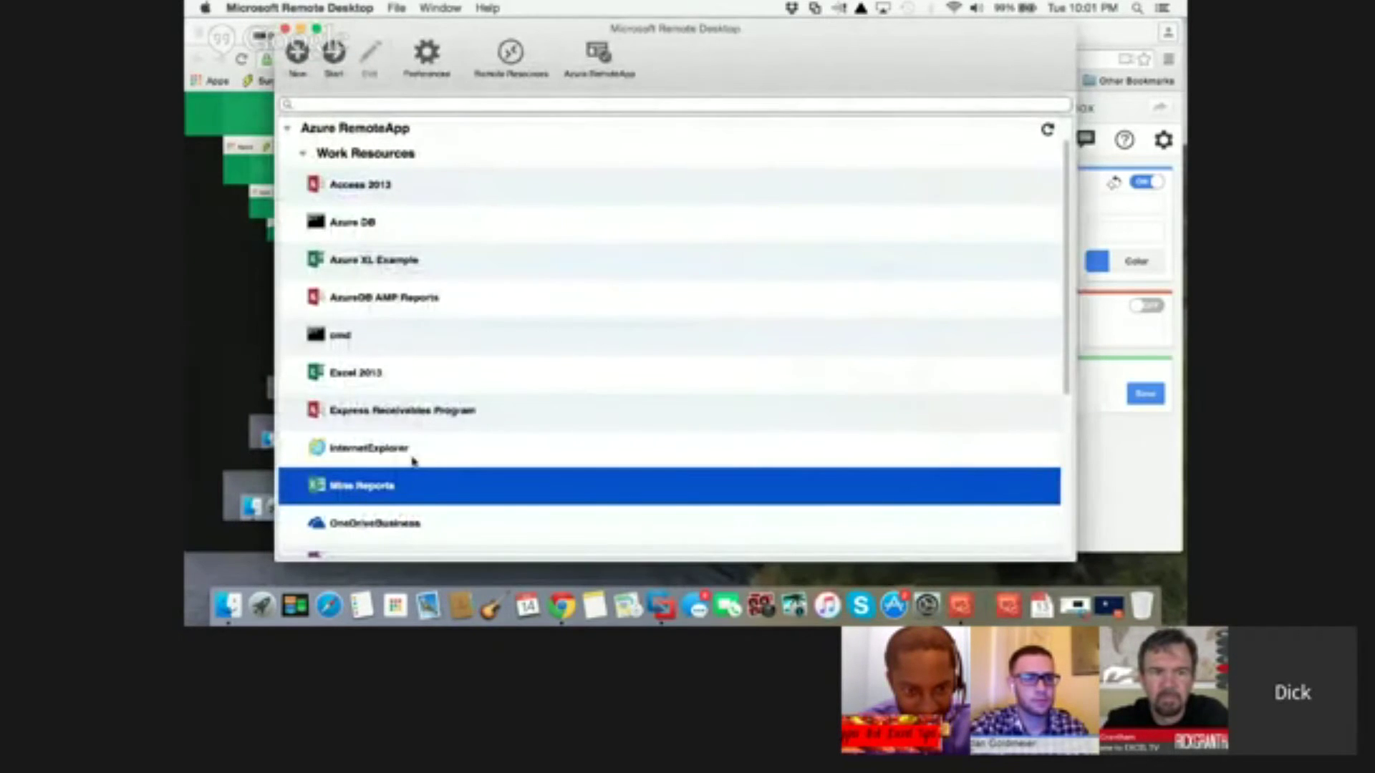
{"action": "left_click", "coordinate": [338, 189]}
{"action": "left_click", "coordinate": [352, 228]}
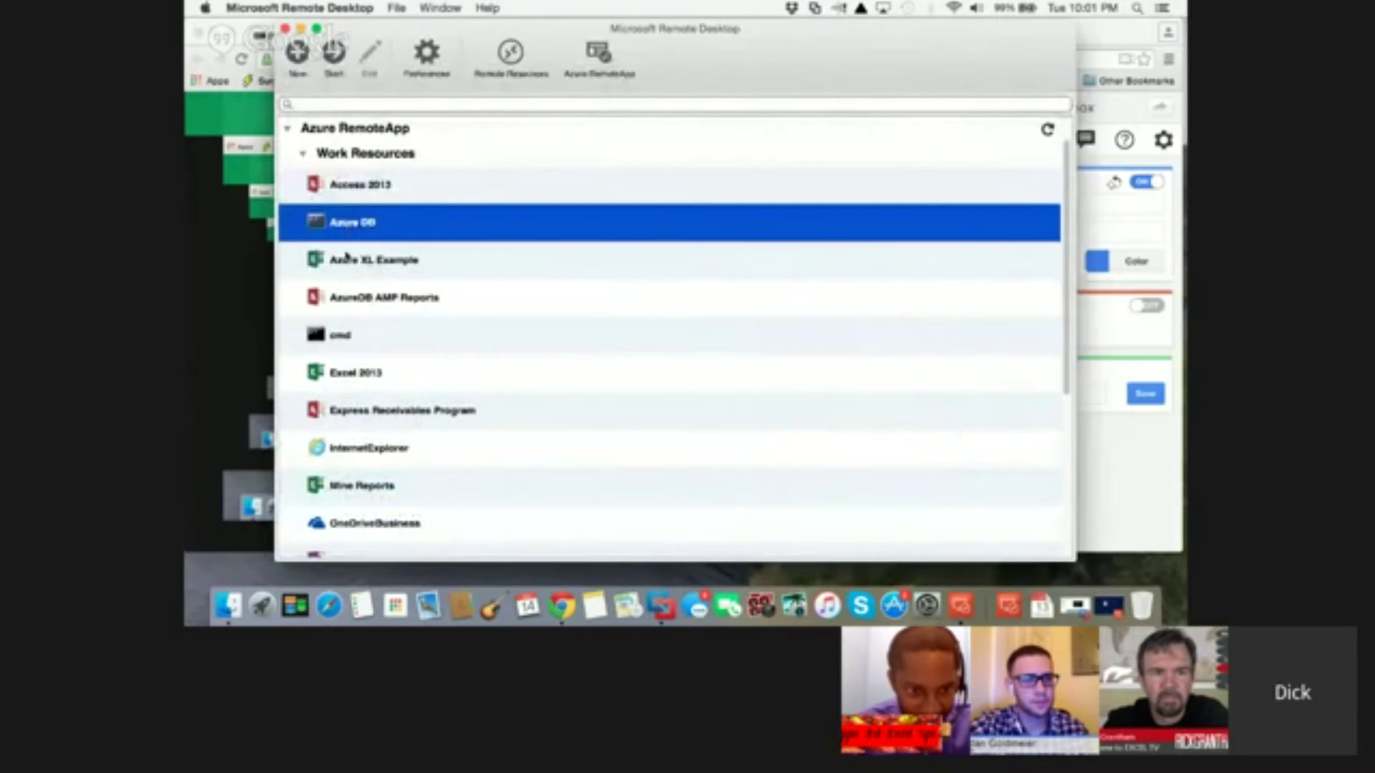
{"action": "left_click", "coordinate": [346, 193]}
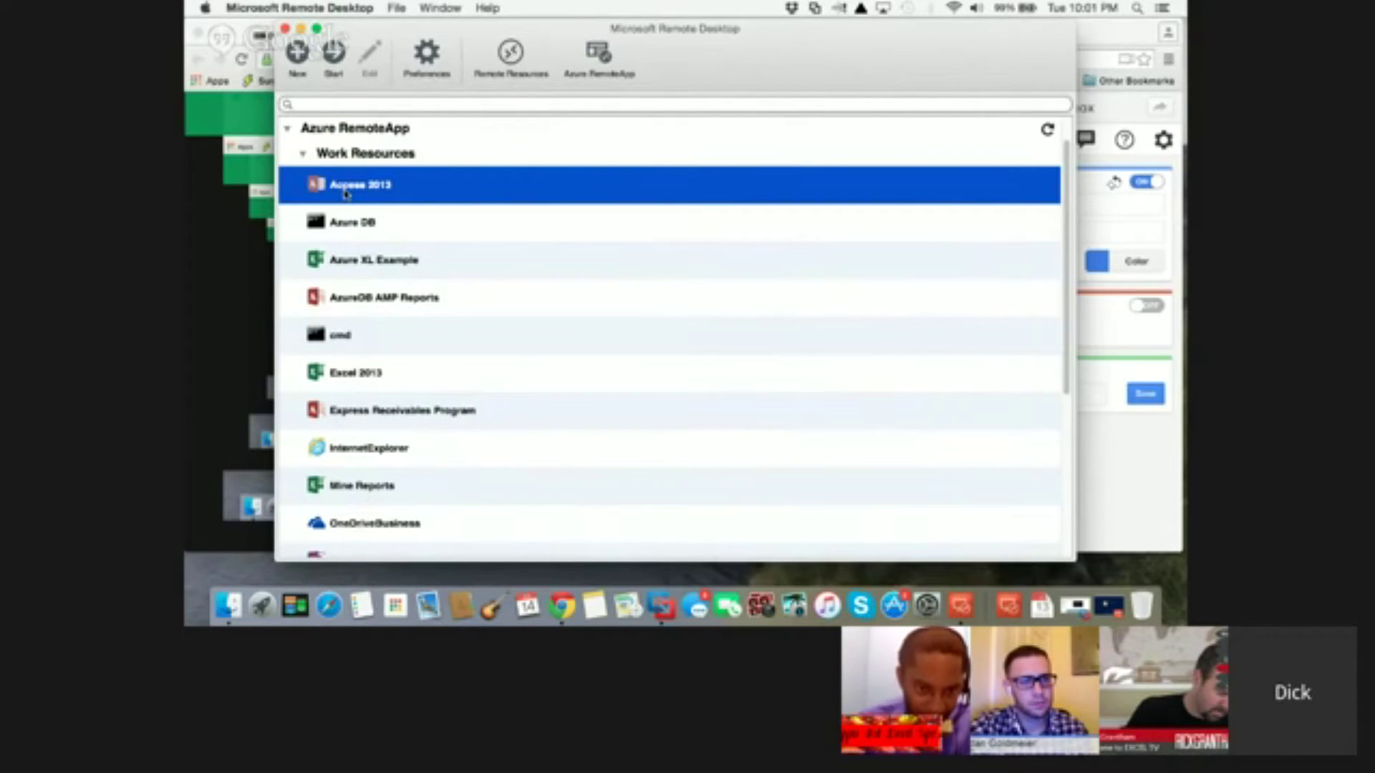
{"action": "left_click", "coordinate": [427, 485]}
{"action": "scroll", "coordinate": [426, 482], "scroll_direction": "down", "scroll_amount": 3}
{"action": "scroll", "coordinate": [424, 479], "scroll_direction": "up", "scroll_amount": 4}
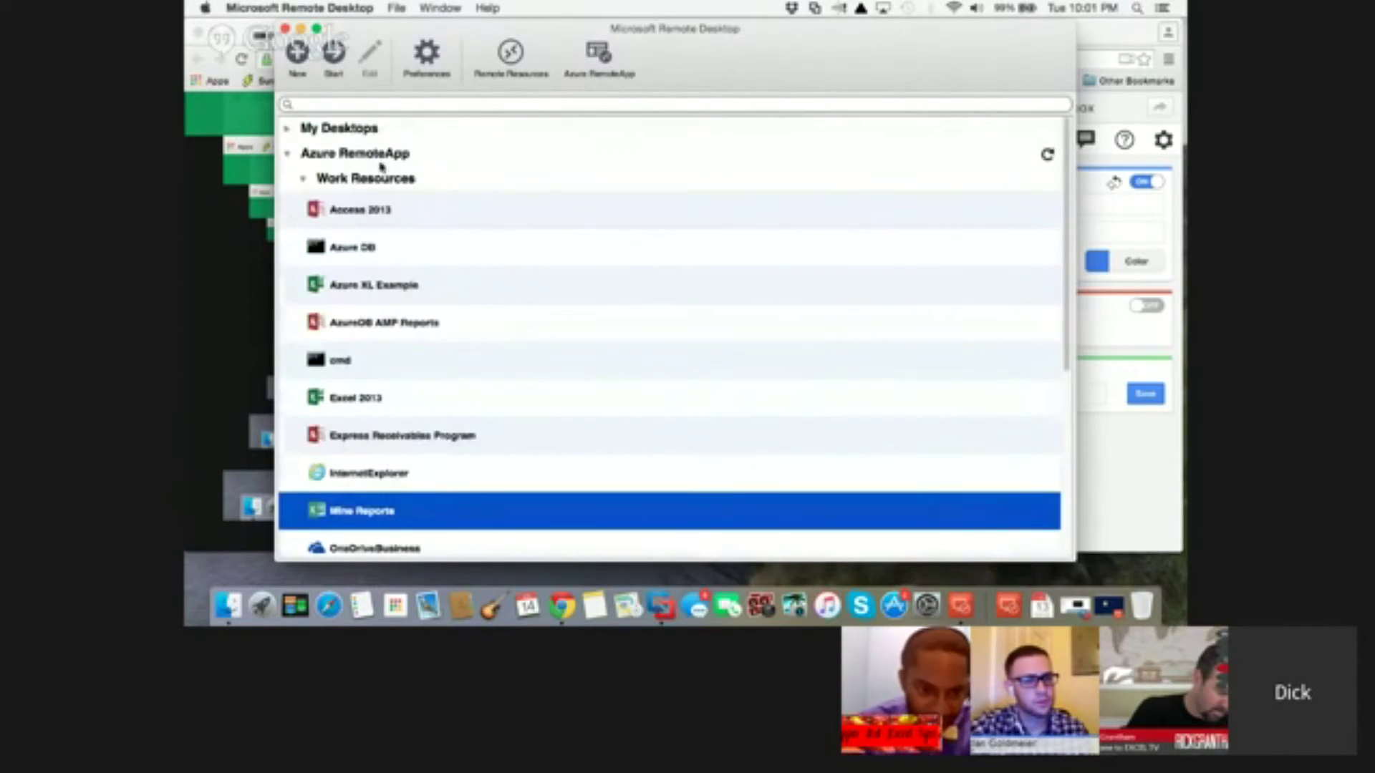
{"action": "left_click", "coordinate": [350, 220]}
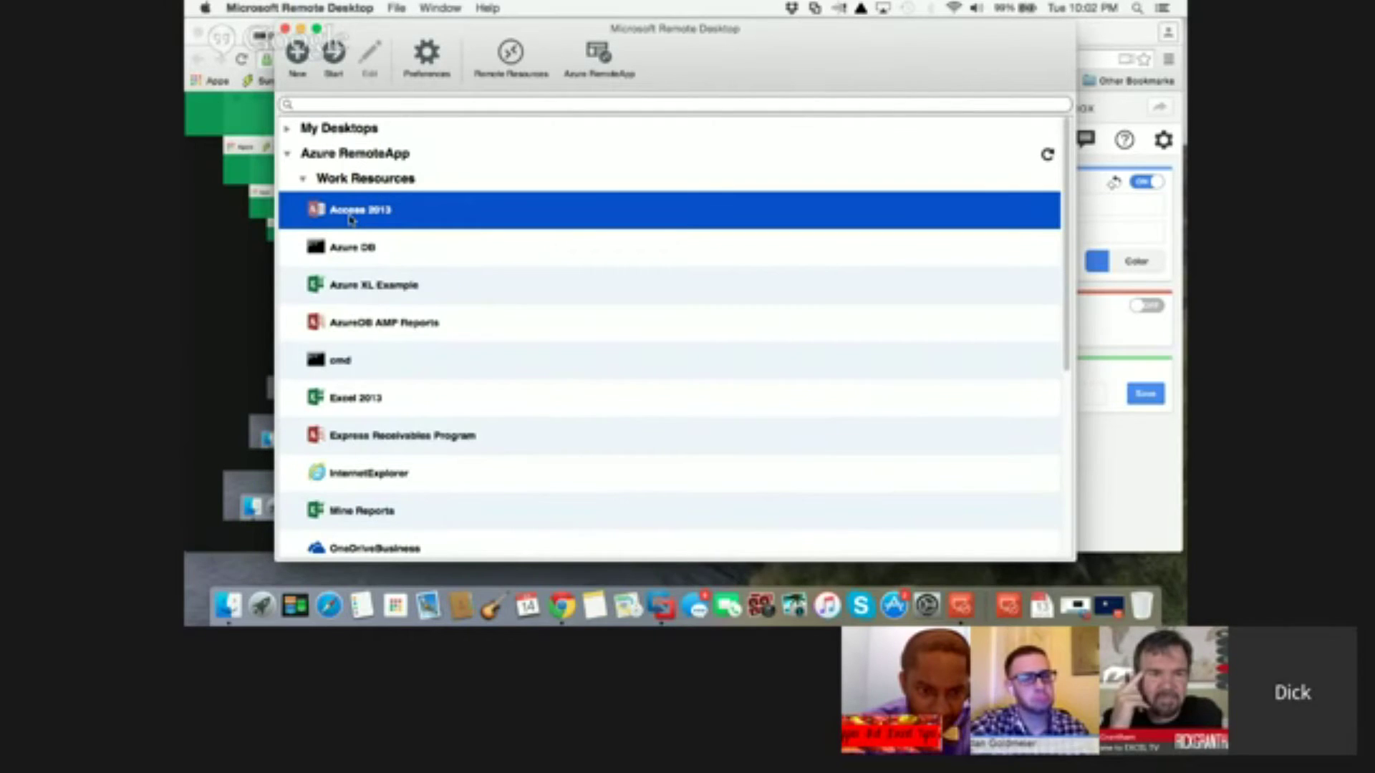
{"action": "double_click", "coordinate": [350, 220]}
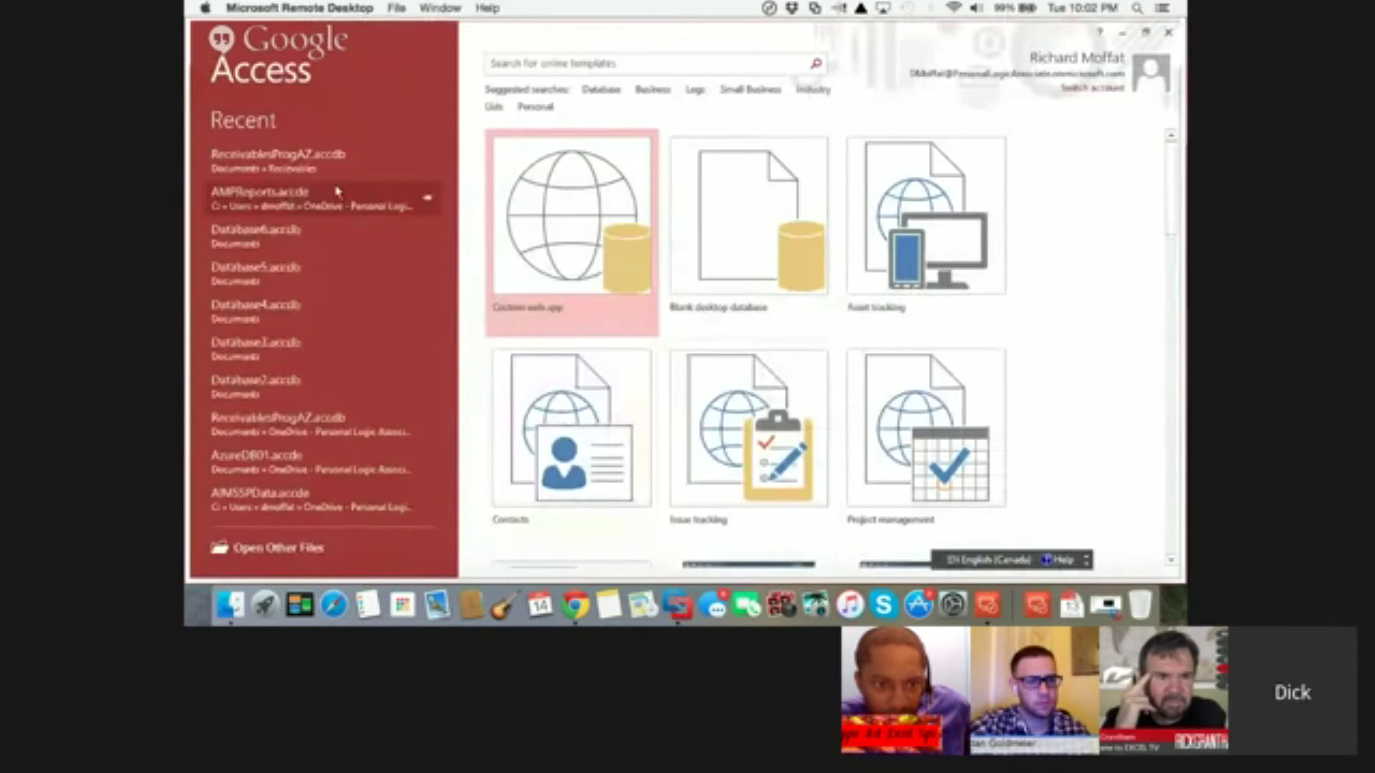
Open the recent database ReceivablesProgAZ.accdb and examine the Customer Form with its customer list and aging details
{"action": "left_click", "coordinate": [294, 166]}
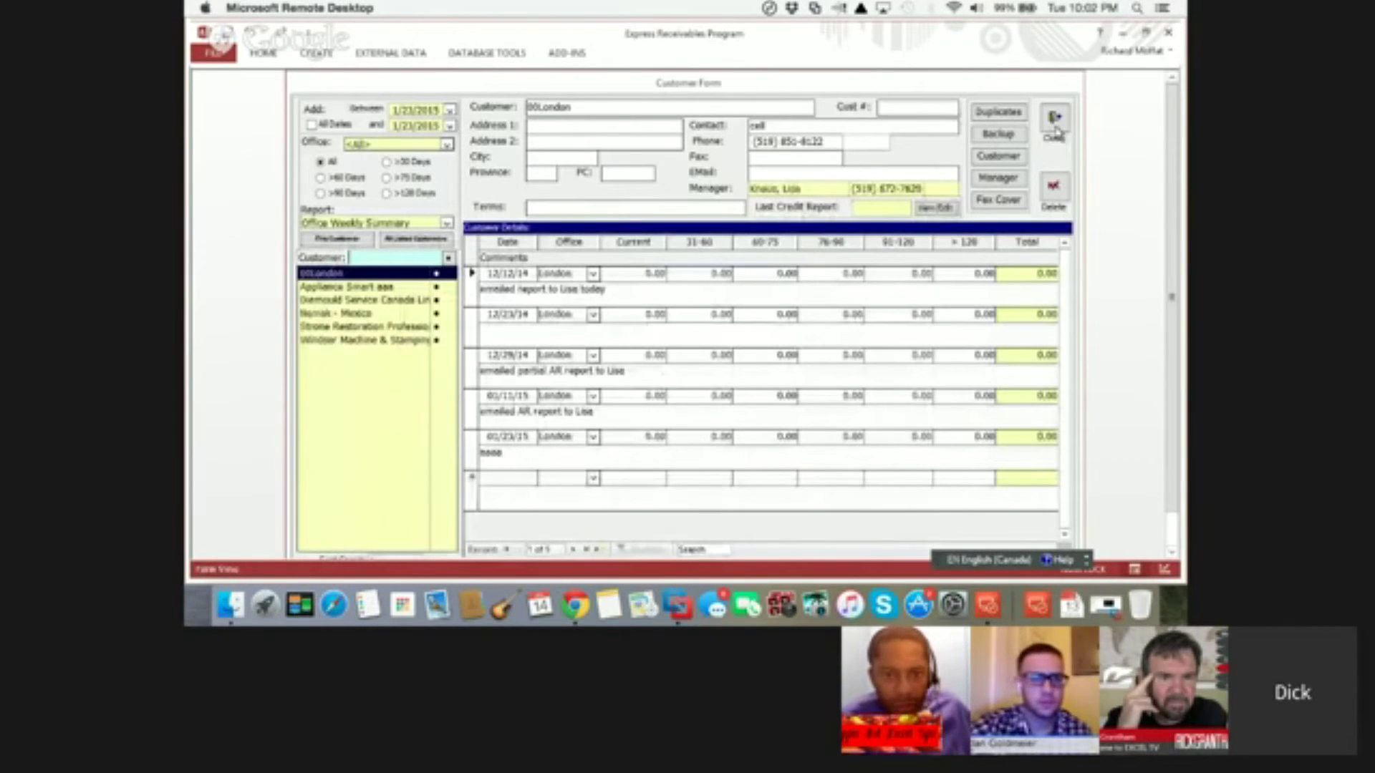
{"action": "left_click", "coordinate": [373, 325]}
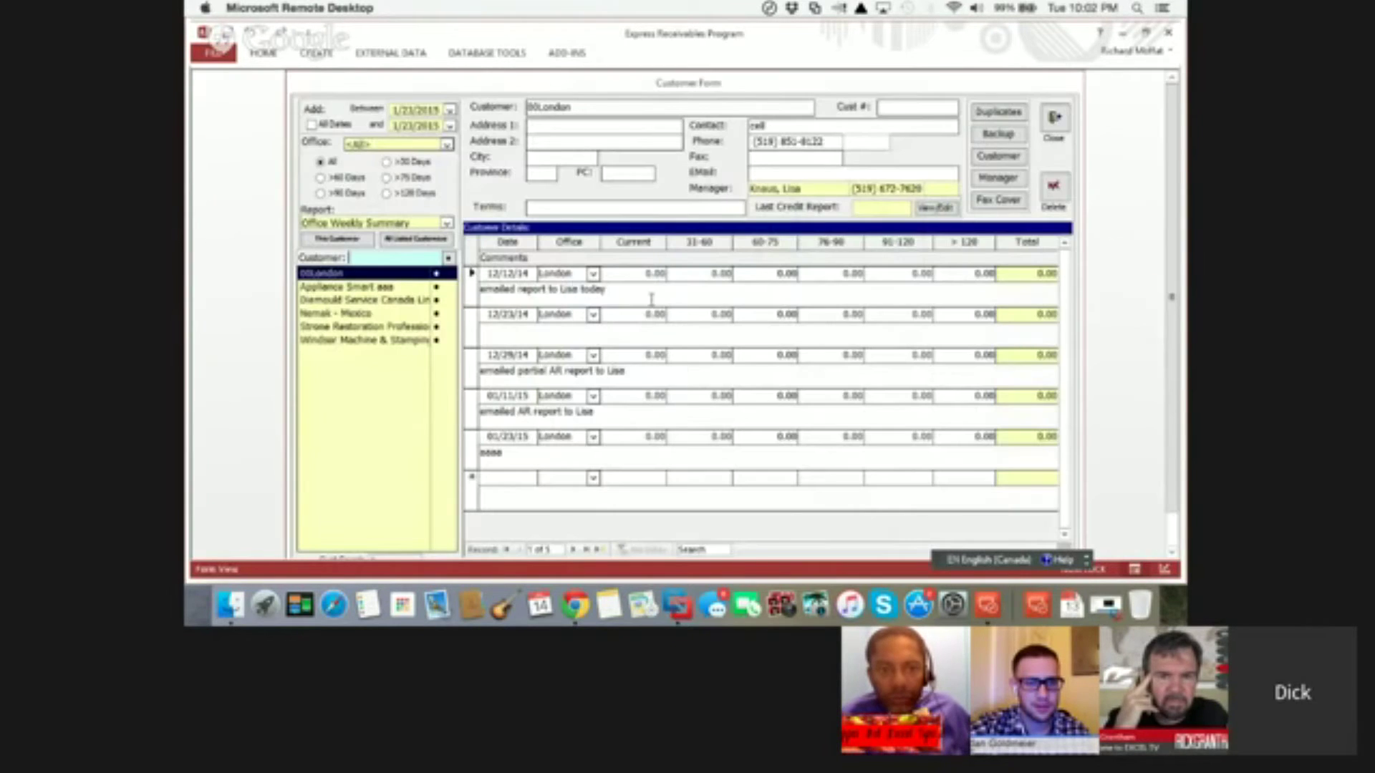
{"action": "left_click", "coordinate": [1054, 118]}
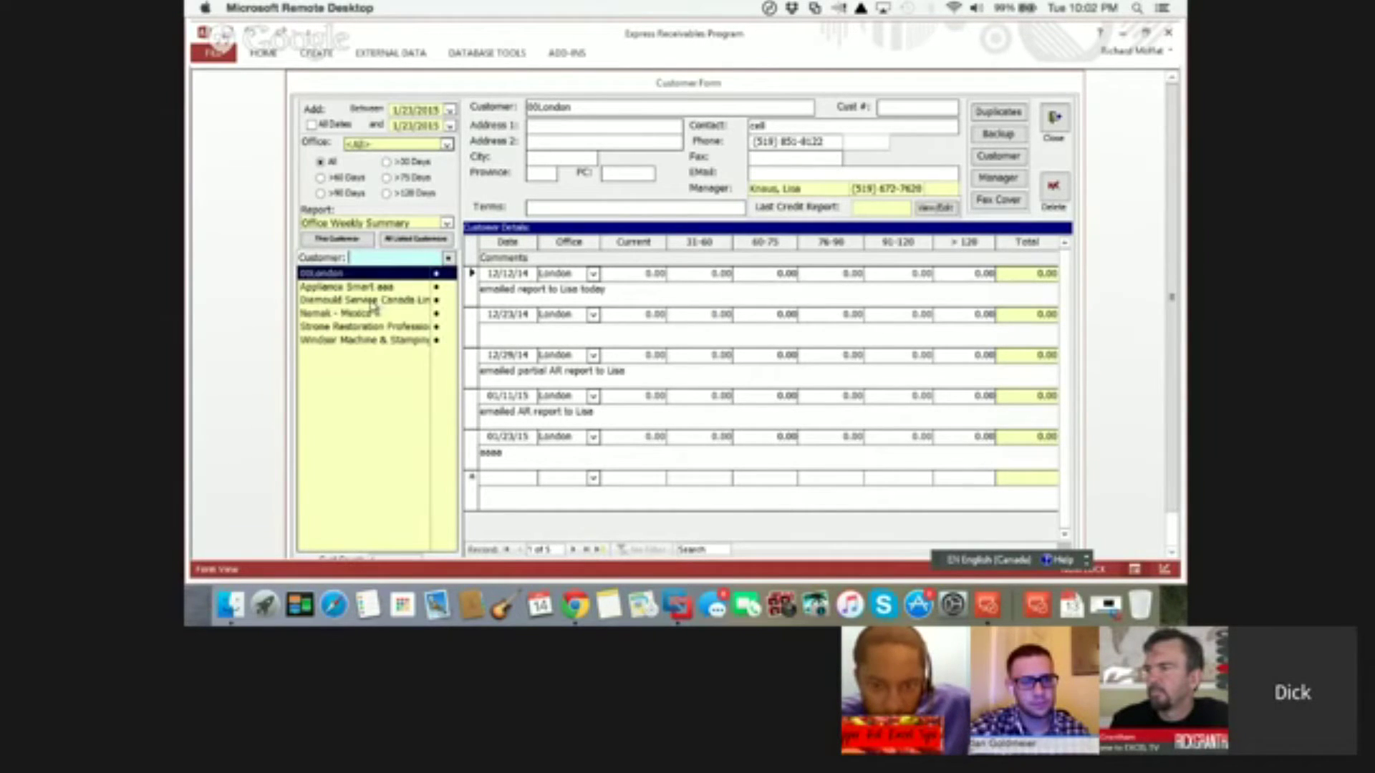
{"action": "left_click", "coordinate": [371, 300]}
{"action": "left_click", "coordinate": [359, 315]}
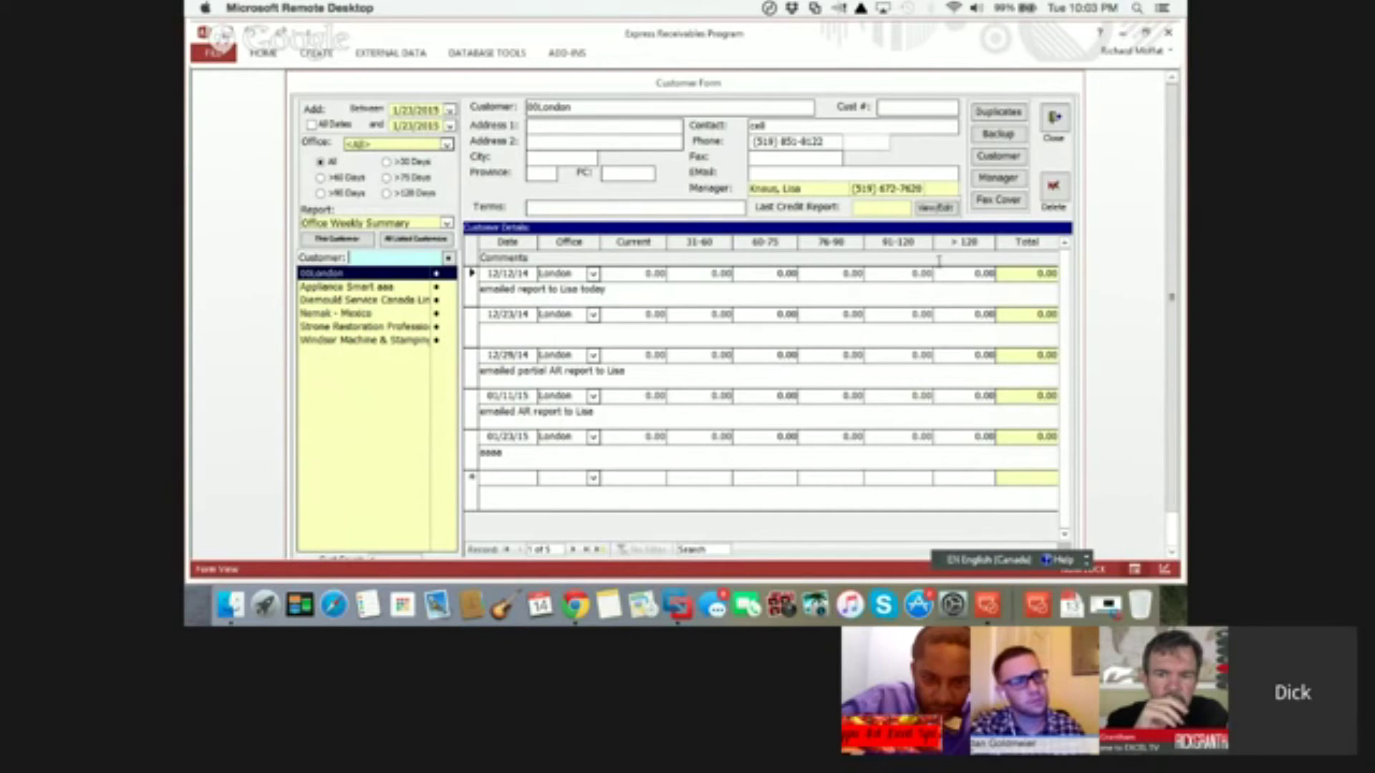
Close the Customer Form, reopen it through Customer Data, and close it again to return to the Main Menu
{"action": "left_click", "coordinate": [1056, 123]}
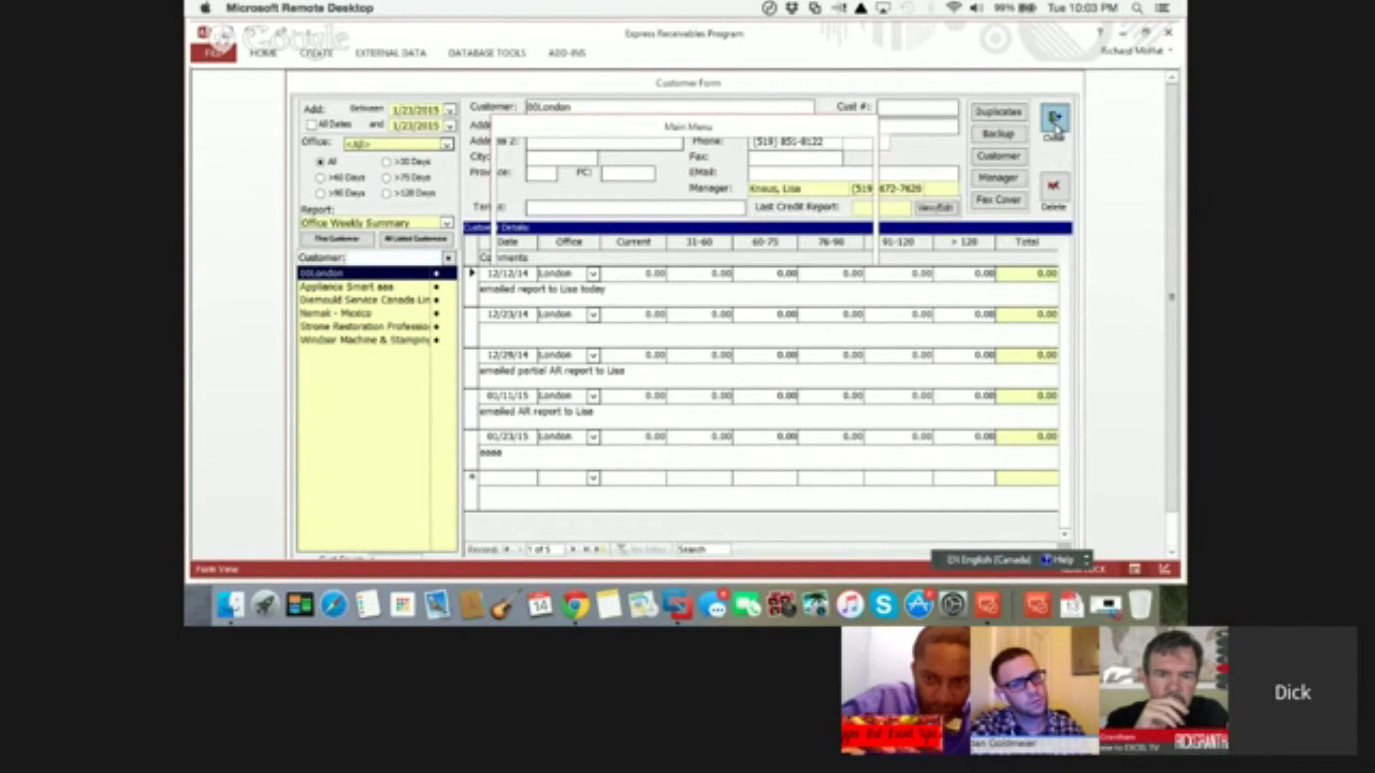
{"action": "left_click", "coordinate": [686, 279]}
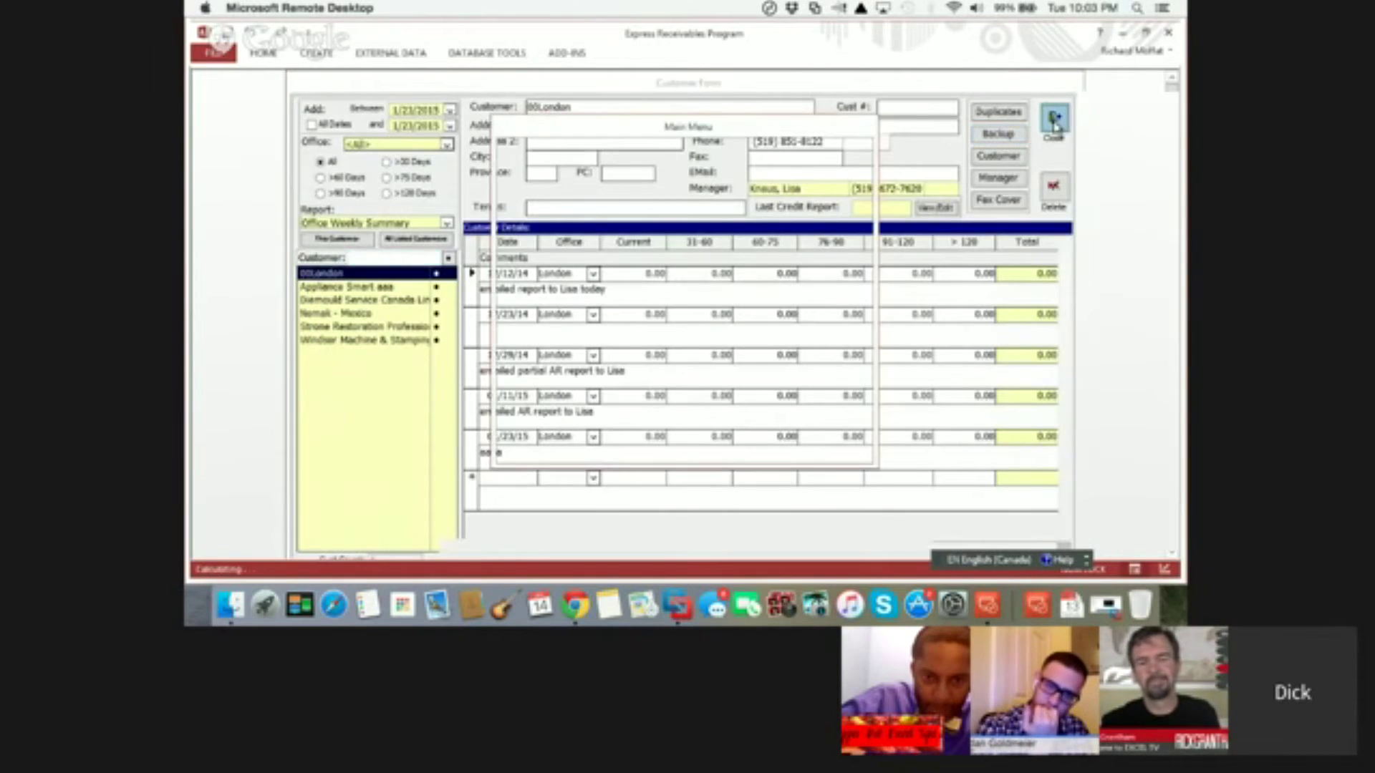
{"action": "left_click", "coordinate": [1054, 122]}
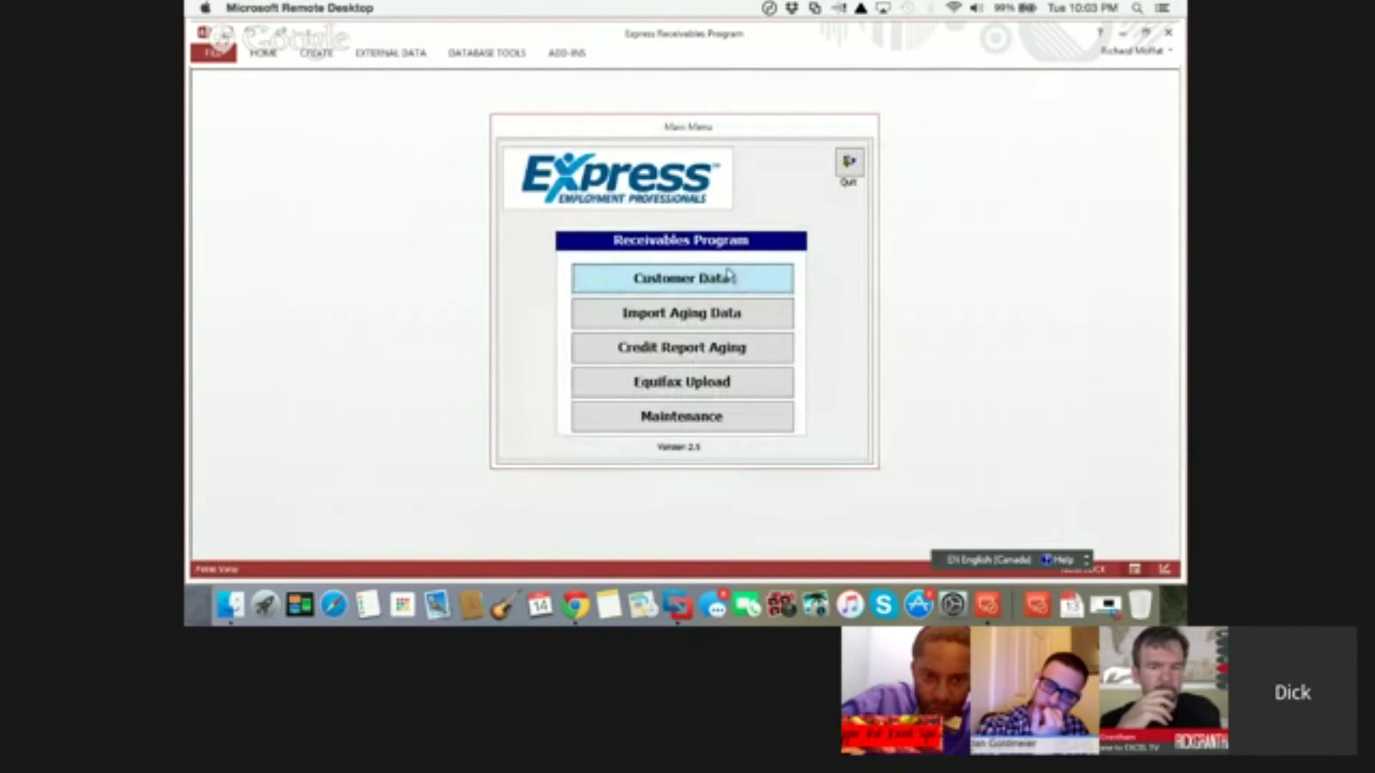
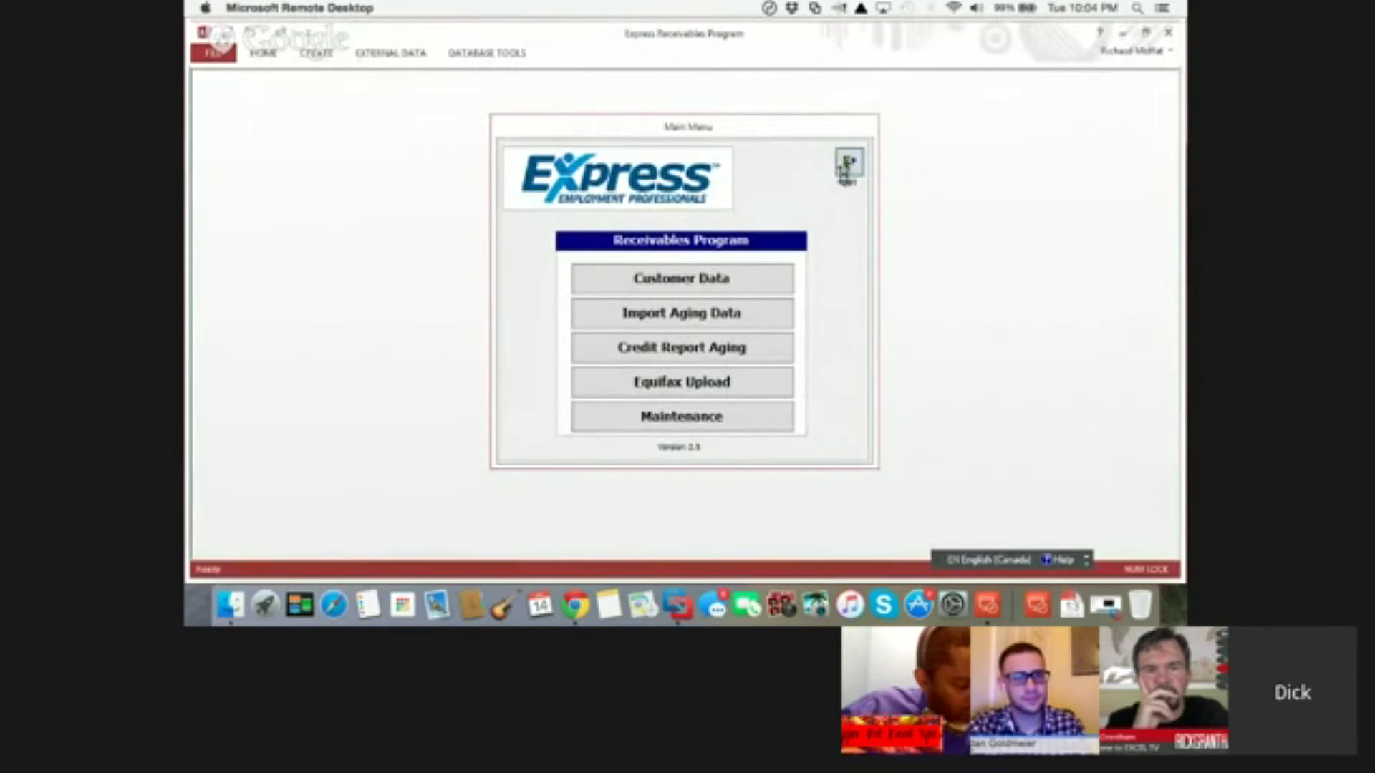
Exit the receivables program and launch Mine Reports from the remote resources in Microsoft Remote Desktop
{"action": "left_click", "coordinate": [847, 166]}
{"action": "scroll", "coordinate": [365, 414], "scroll_direction": "down", "scroll_amount": 3}
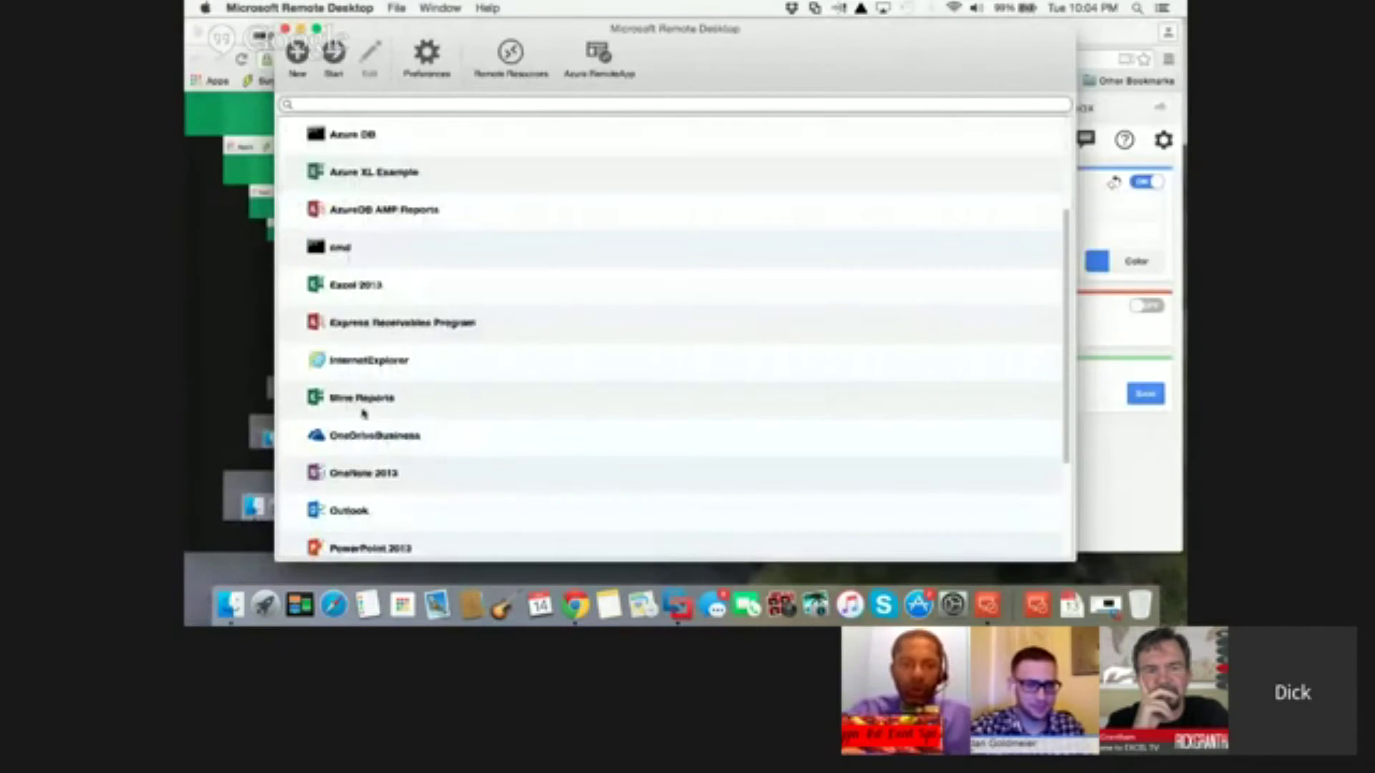
{"action": "double_click", "coordinate": [359, 402]}
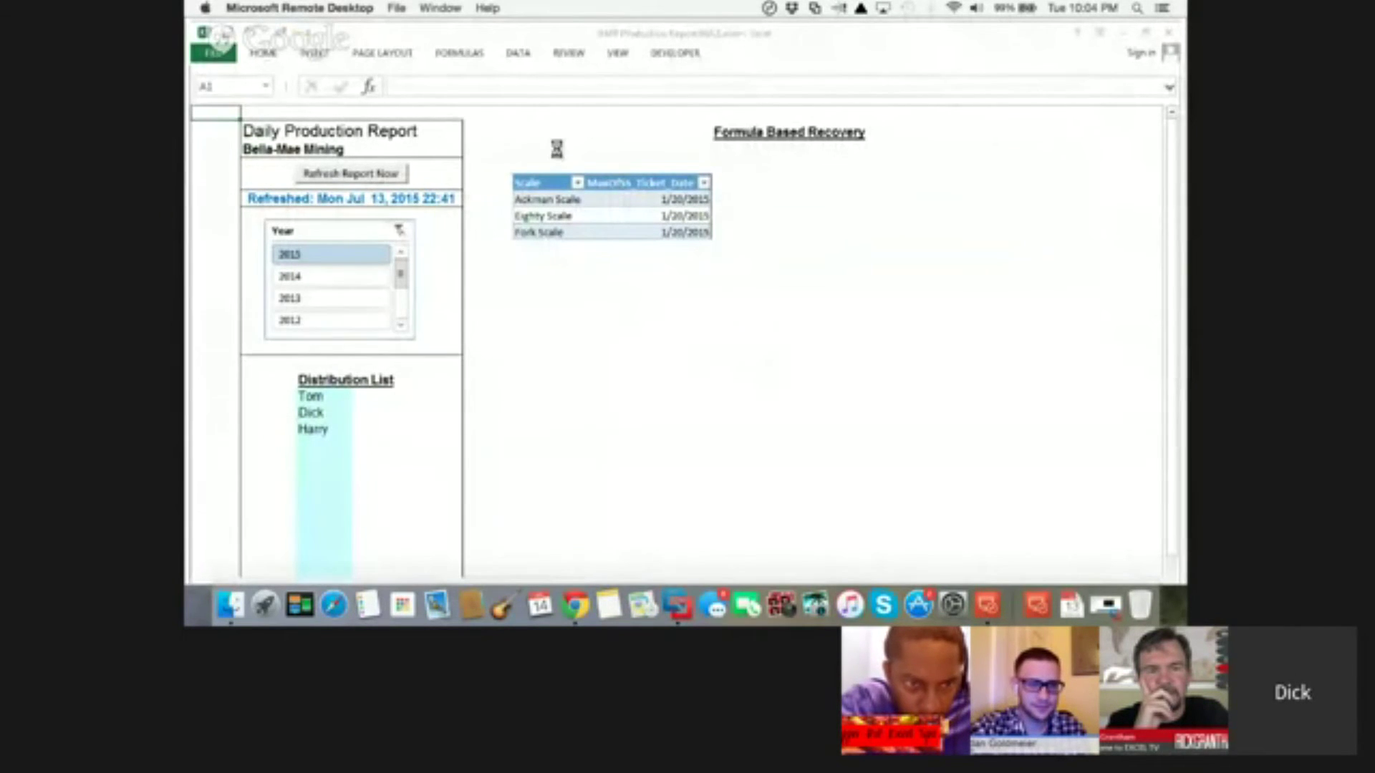
{"action": "left_click", "coordinate": [588, 148]}
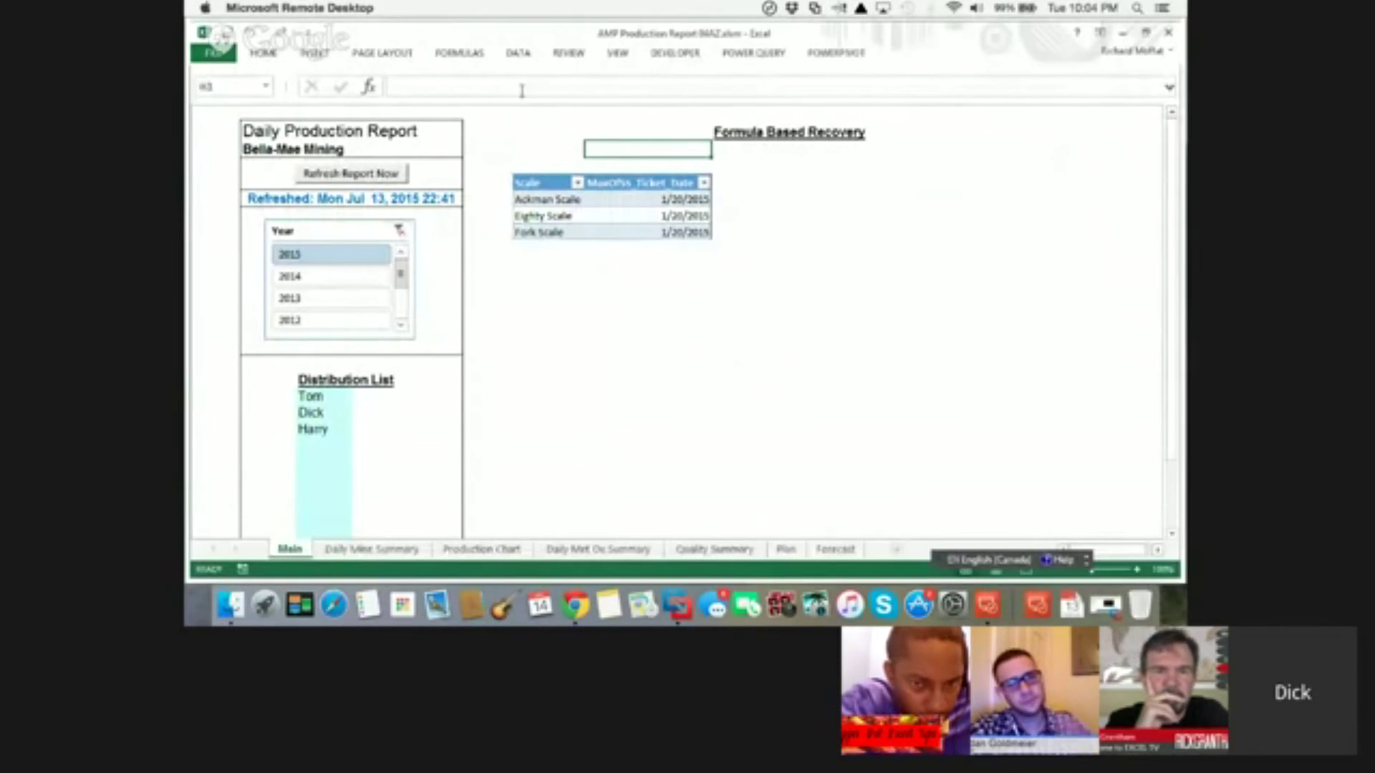
Open the list of existing data connections in the production report workbook
{"action": "left_click", "coordinate": [568, 52]}
{"action": "left_click", "coordinate": [730, 104]}
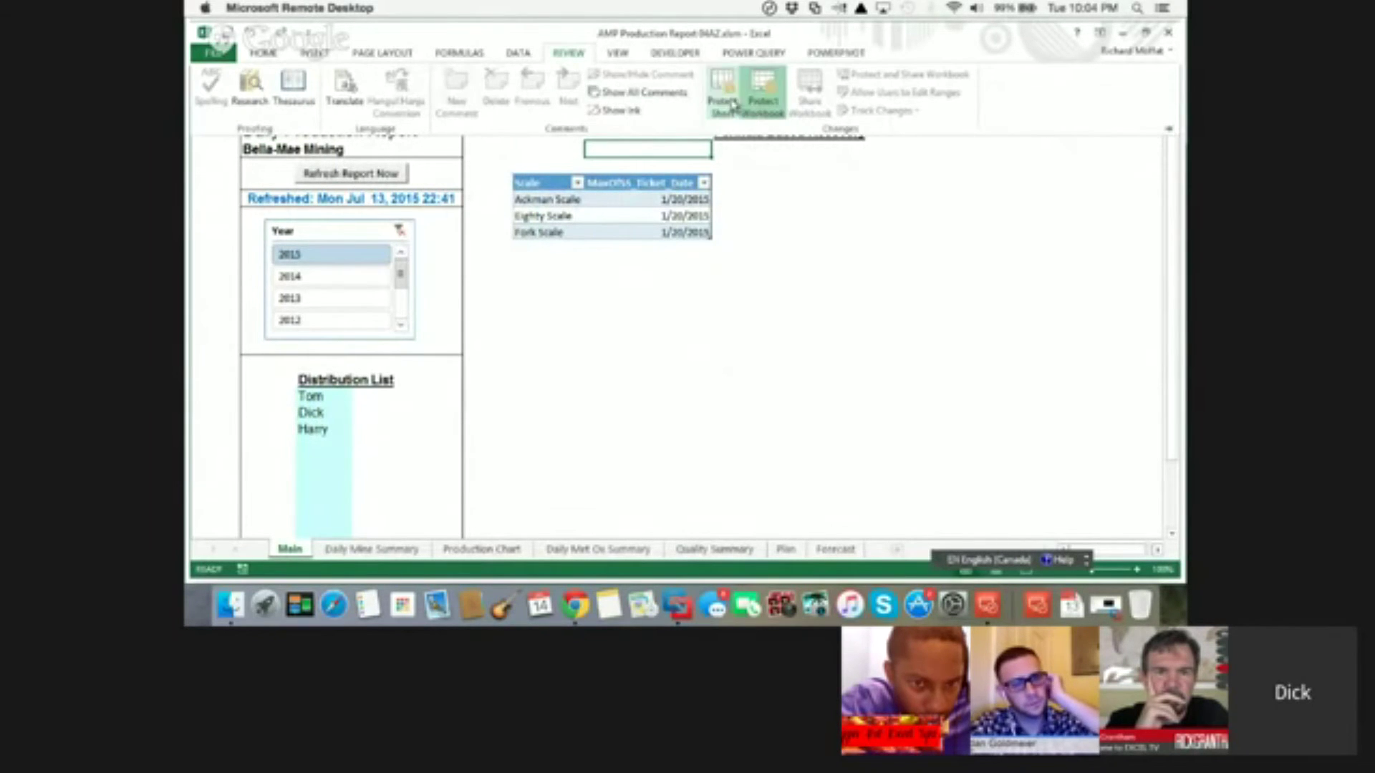
{"action": "left_click", "coordinate": [519, 53]}
{"action": "left_click", "coordinate": [355, 92]}
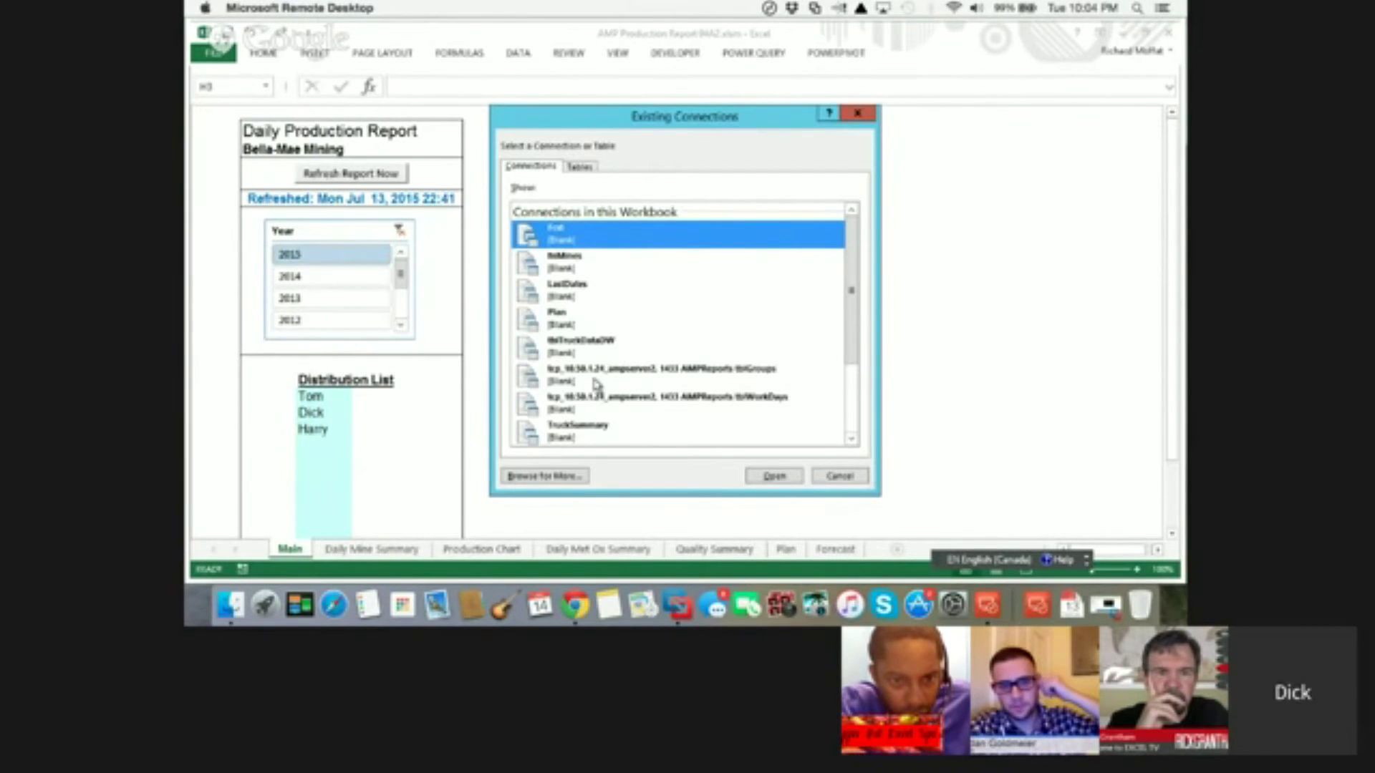
Examine the connection string and command text of the tblTruckDataDW connection, then close its properties and the connections list without changes
{"action": "right_click", "coordinate": [578, 353]}
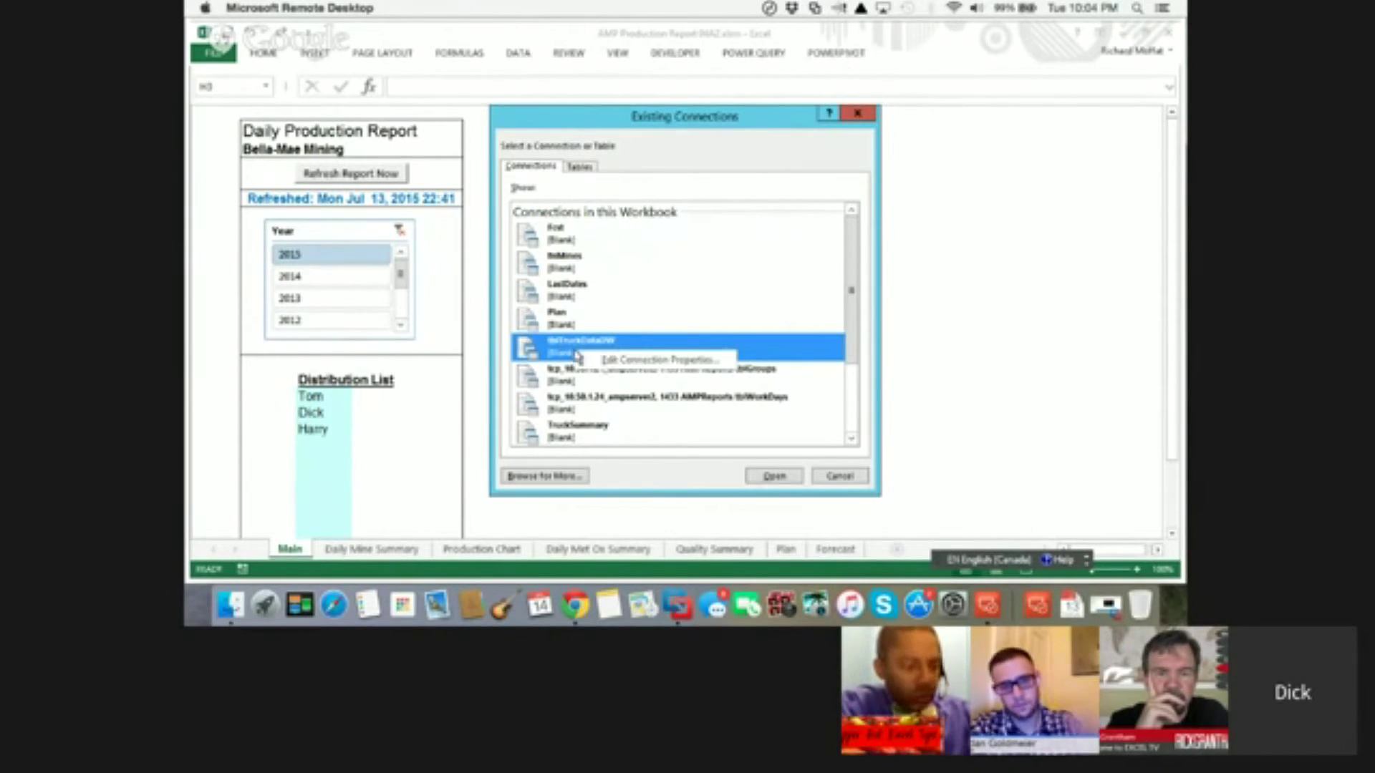
{"action": "left_click", "coordinate": [616, 360]}
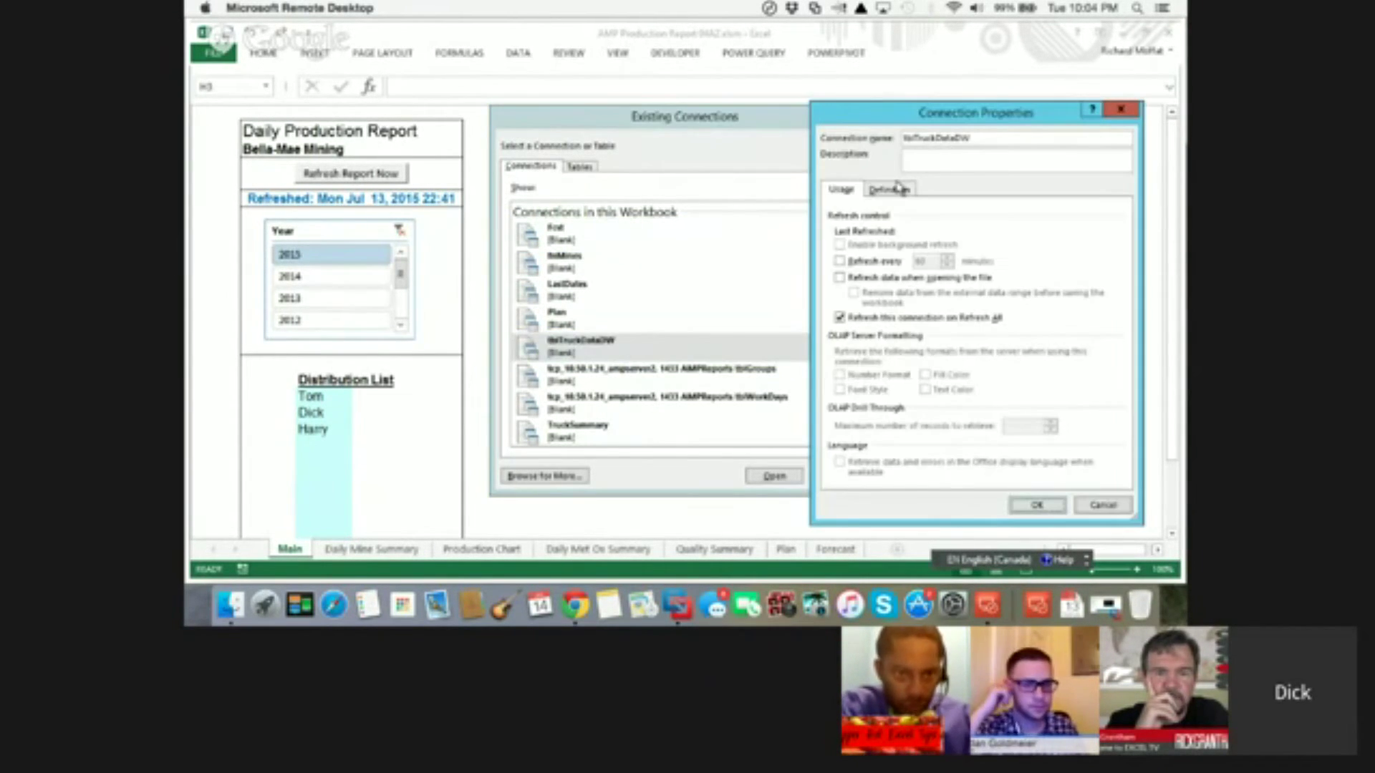
{"action": "left_click", "coordinate": [898, 188]}
{"action": "left_click", "coordinate": [974, 281]}
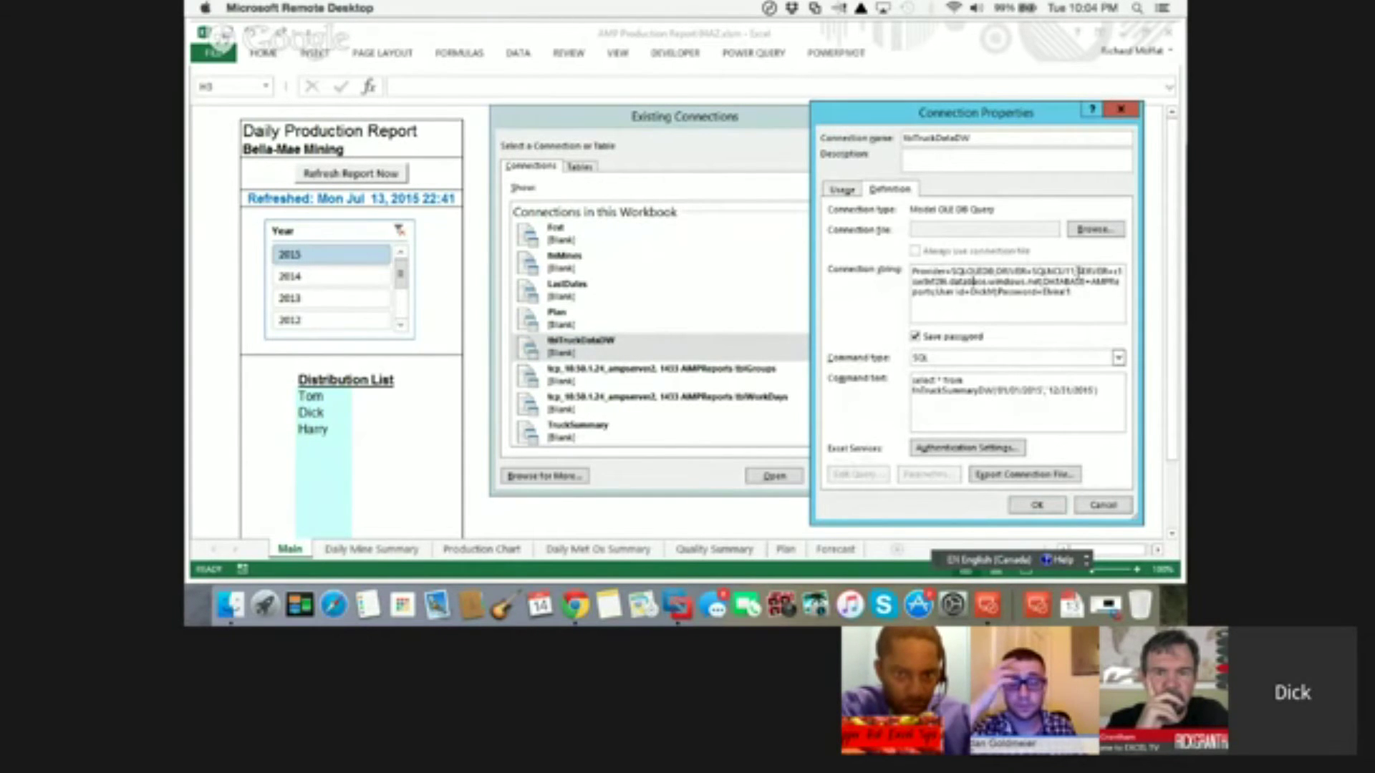
{"action": "left_click", "coordinate": [1110, 505]}
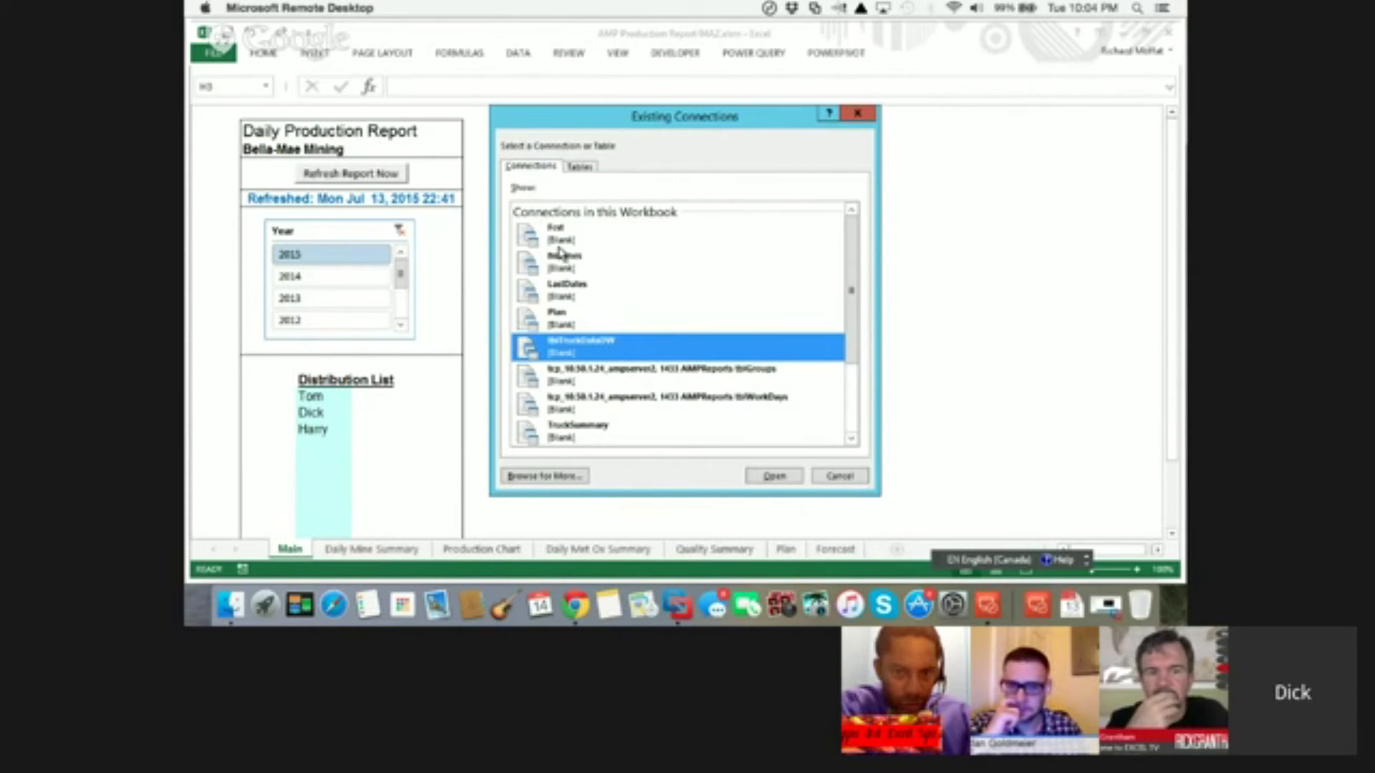
{"action": "left_click", "coordinate": [840, 477]}
{"action": "left_click", "coordinate": [623, 361]}
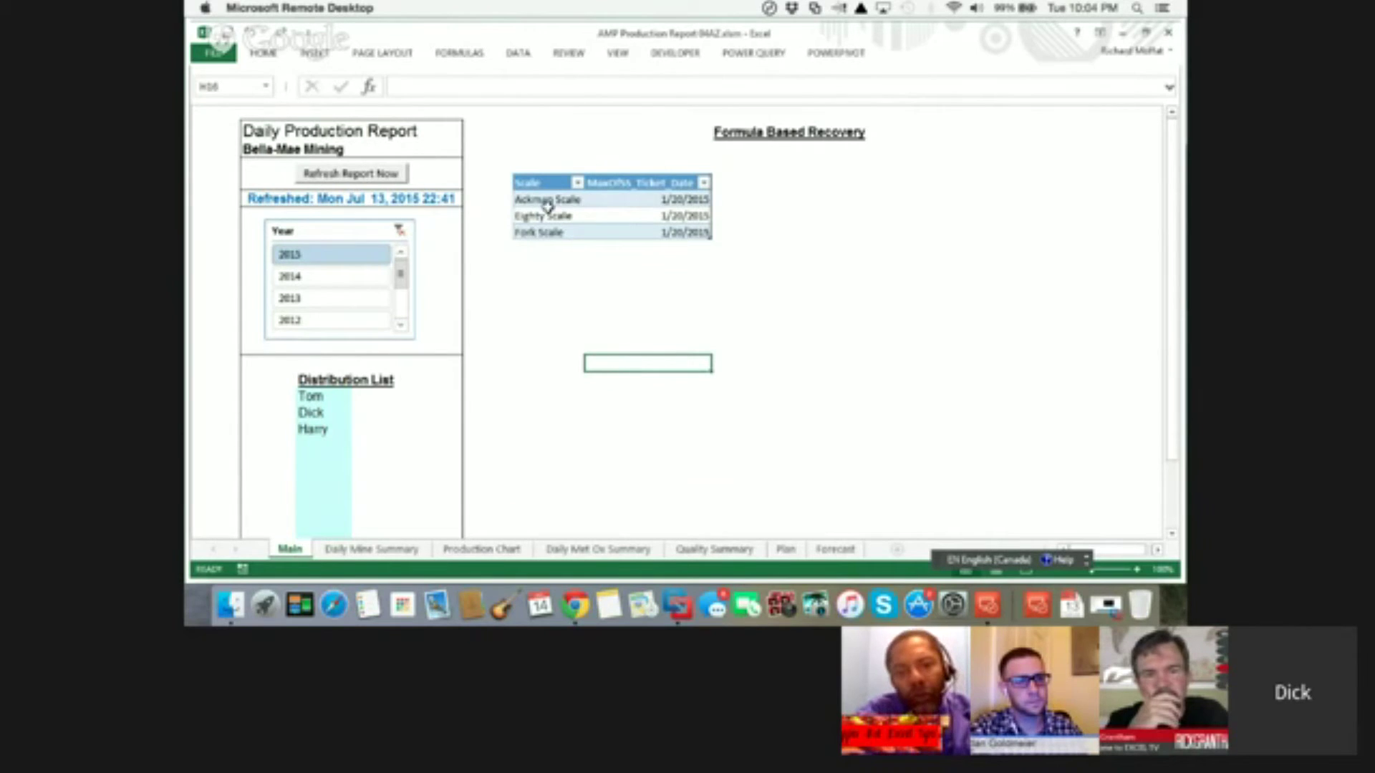
{"action": "left_click", "coordinate": [520, 149]}
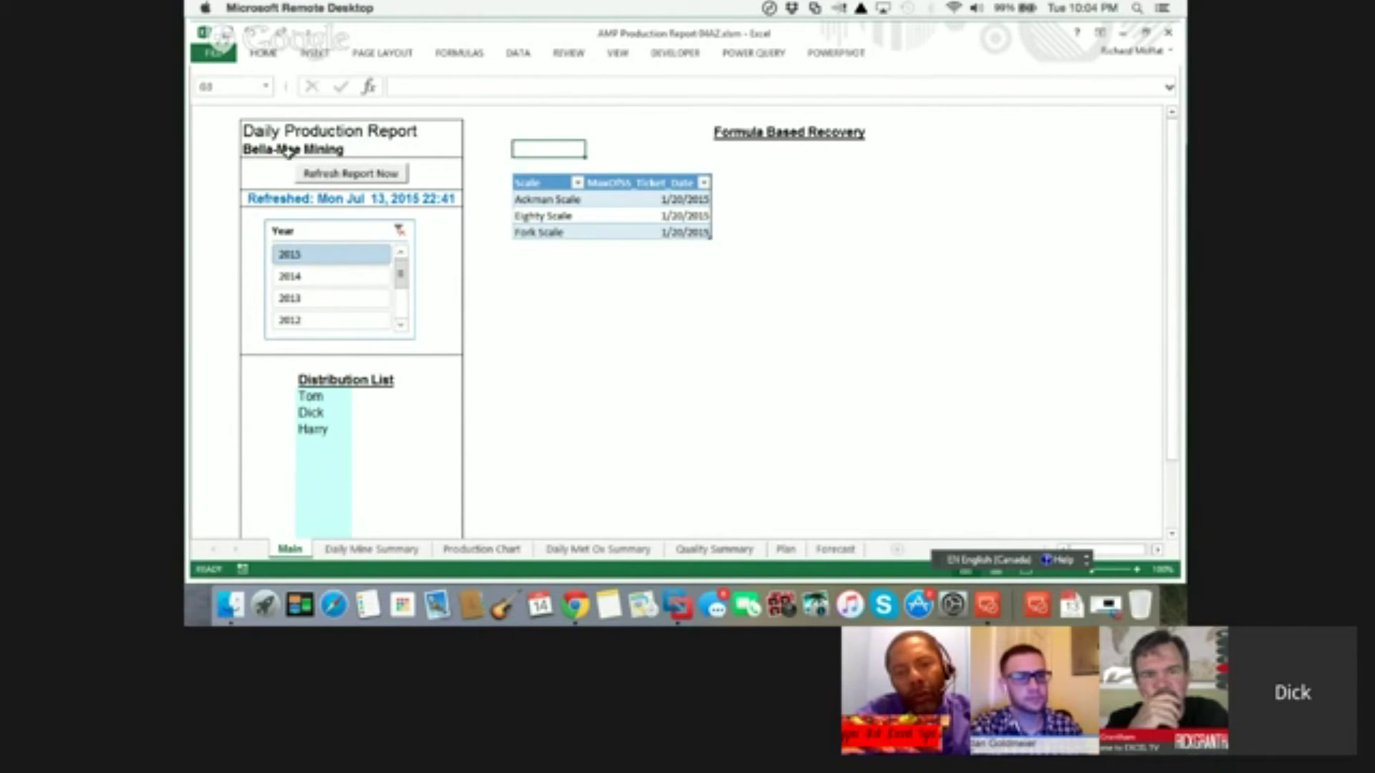
{"action": "left_click", "coordinate": [209, 121]}
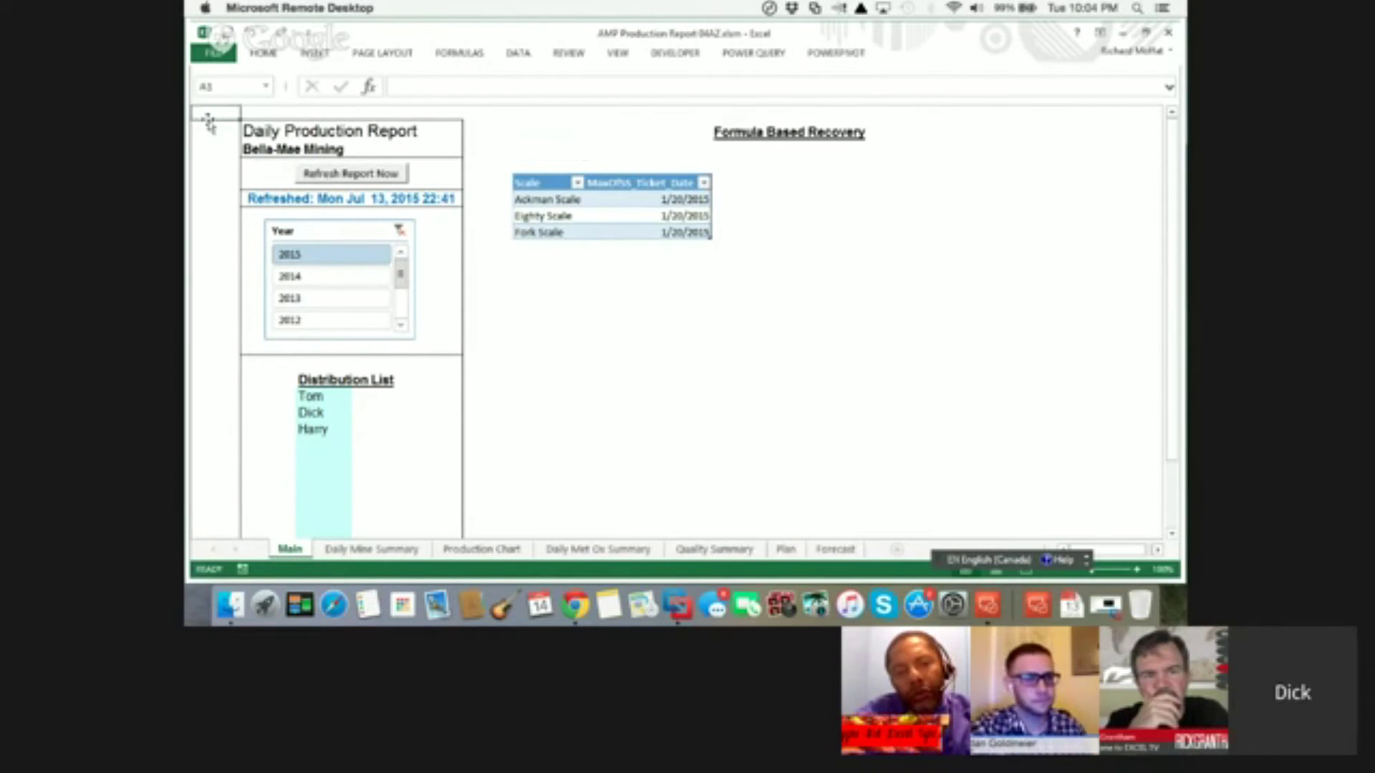
Close the production report workbook and quit Microsoft Remote Desktop
{"action": "left_click", "coordinate": [1169, 33]}
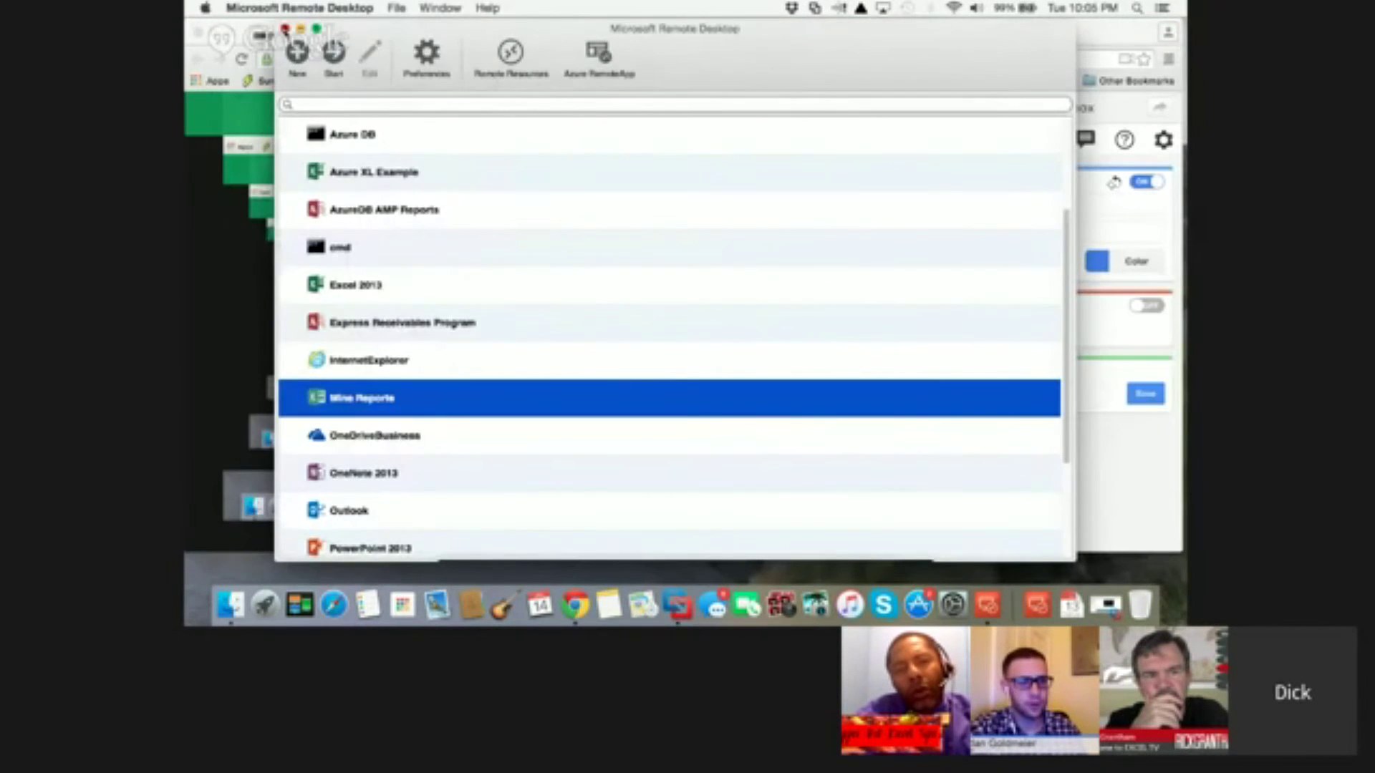
{"action": "key", "text": "super+q"}
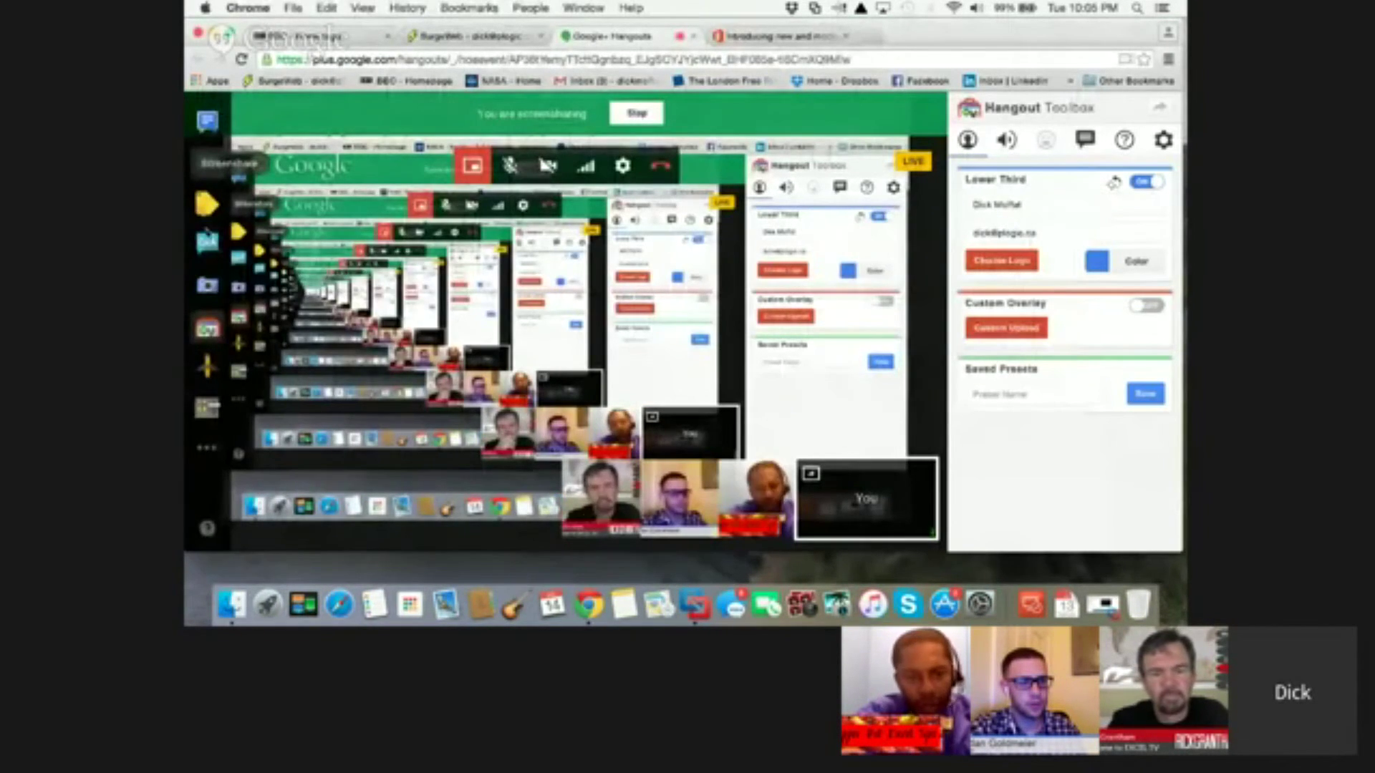